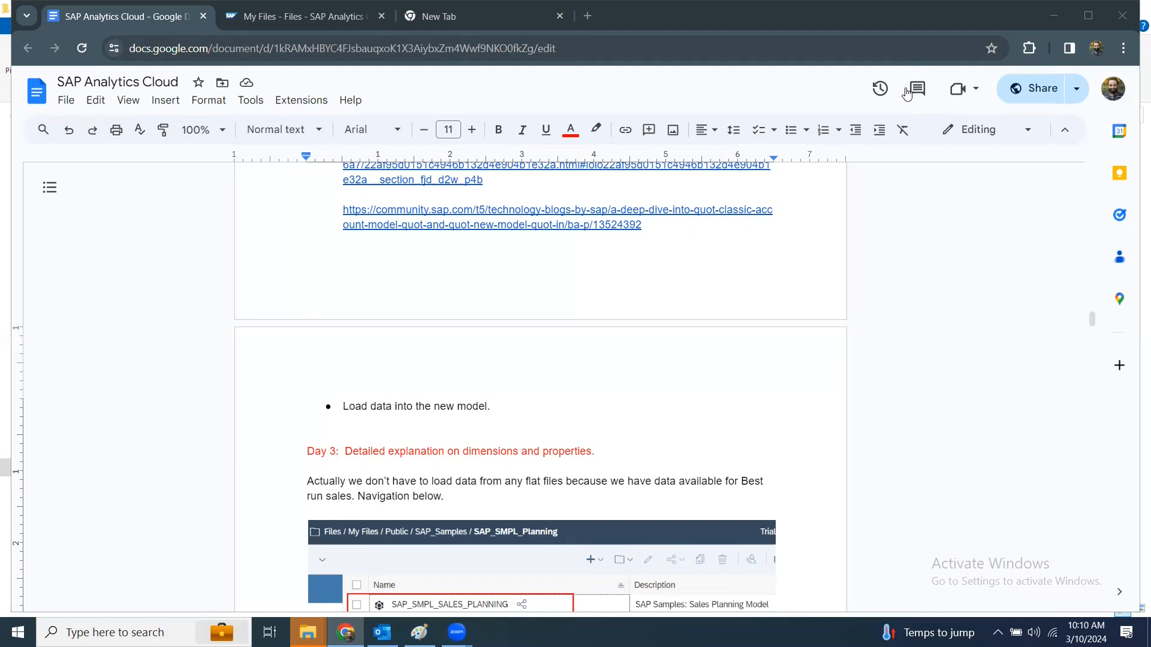
Step: Switch to SAP Analytics Cloud and open the SAP_SMPL_SALES_PLANNING model from the Public/SAP_Samples/SAP_SMPL_Planning folder
scroll(635, 425, "down", 3)
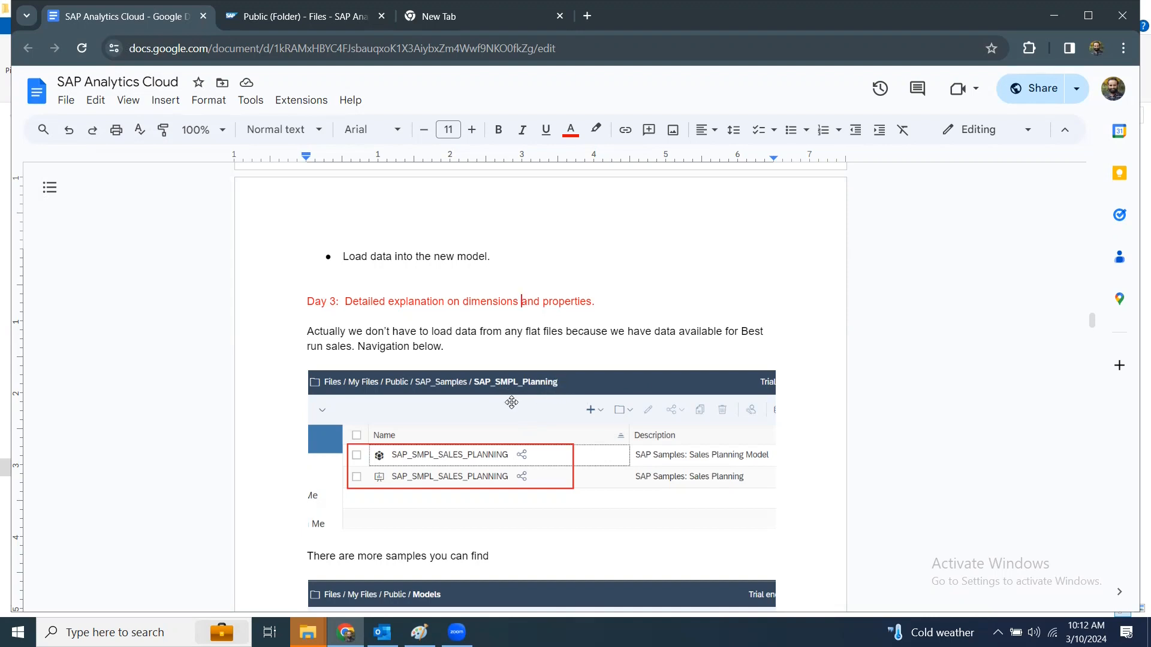
left_click(298, 17)
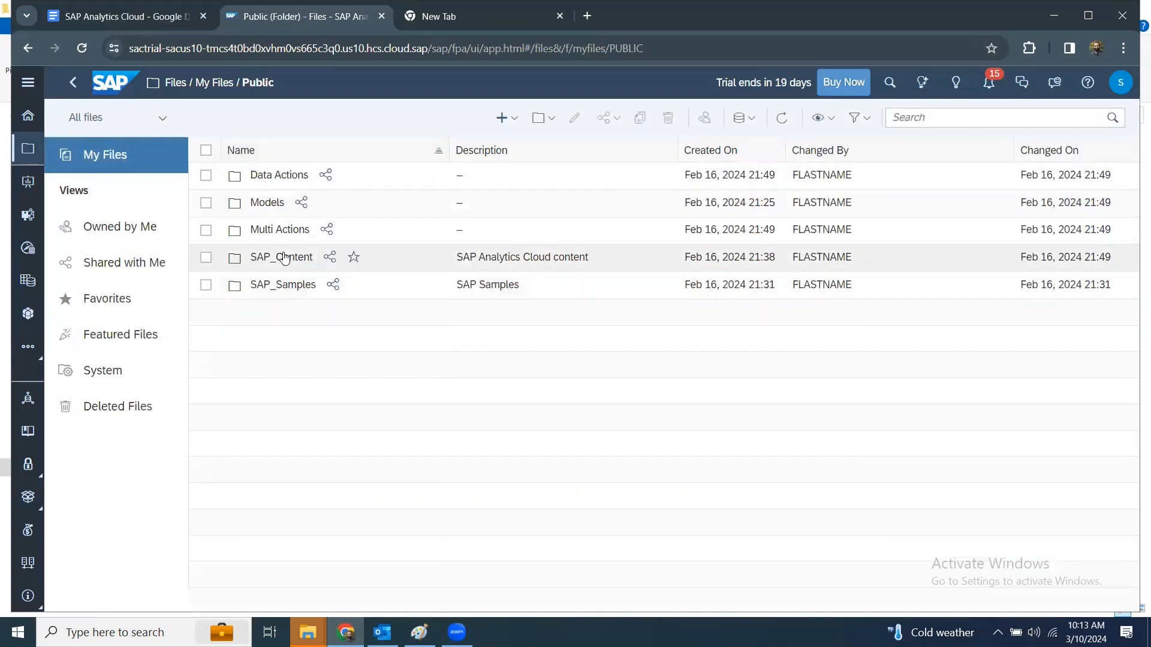
left_click(286, 283)
left_click(287, 176)
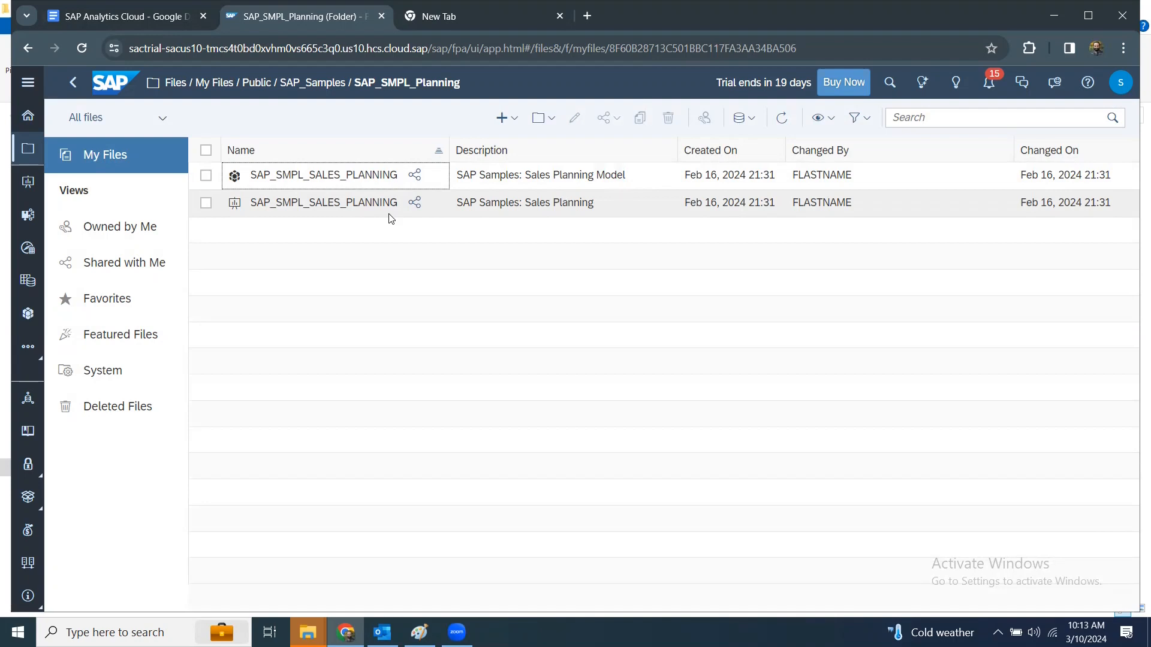
left_click(378, 177)
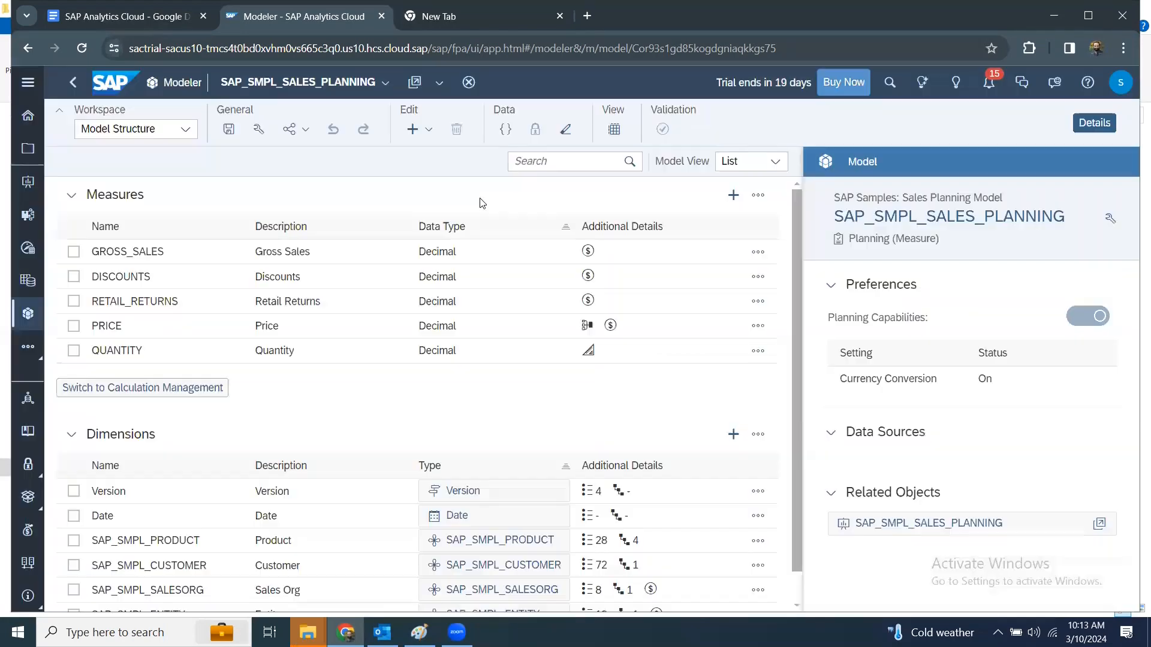
Step: View the members and categories of the model's Version dimension, and return to the SAP_SMPL_Planning folder
scroll(411, 445, "down", 1)
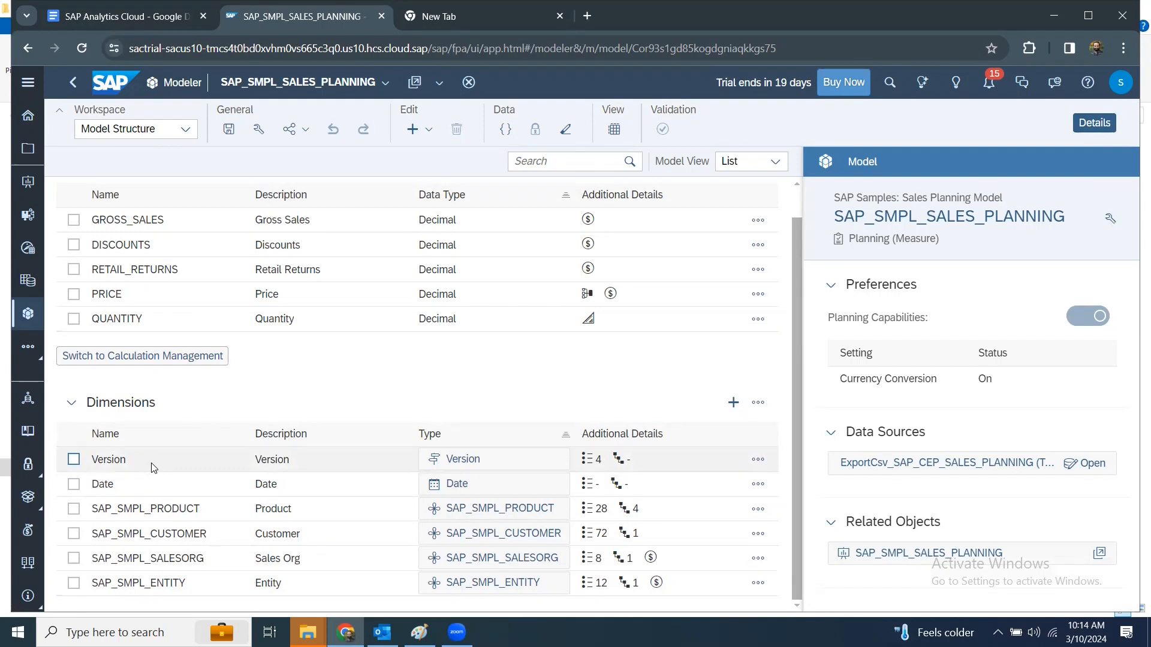
left_click(74, 460)
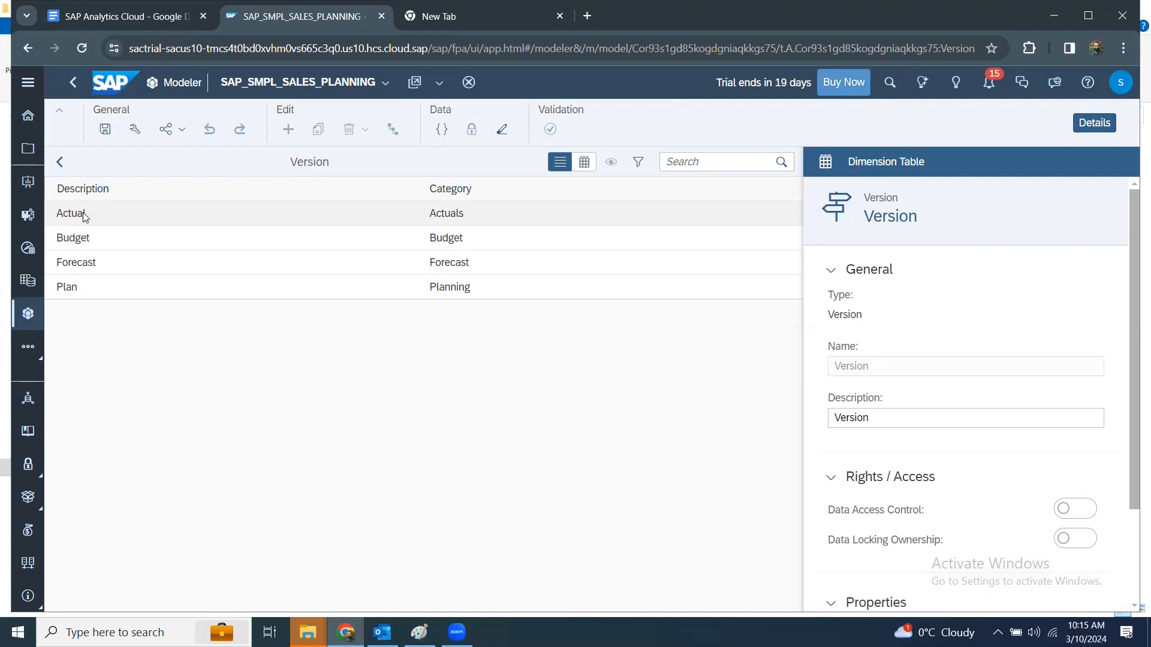
left_click(73, 82)
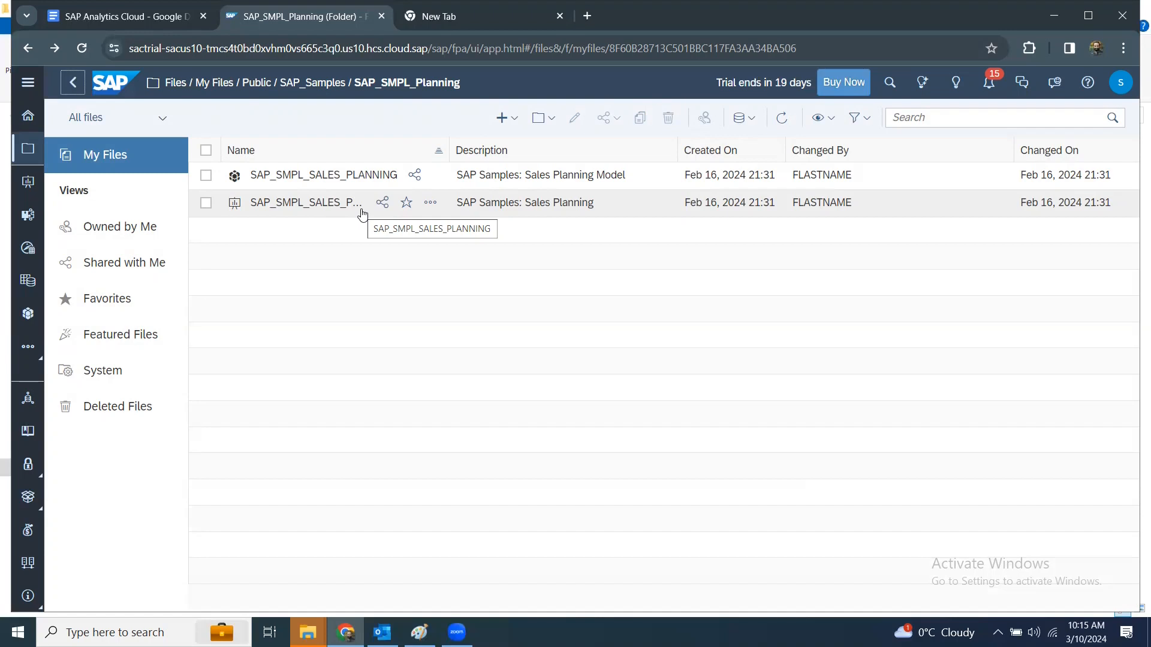
Step: Reopen the SAP_SMPL_SALES_PLANNING model and open the dimension table of its Date dimension
left_click(307, 174)
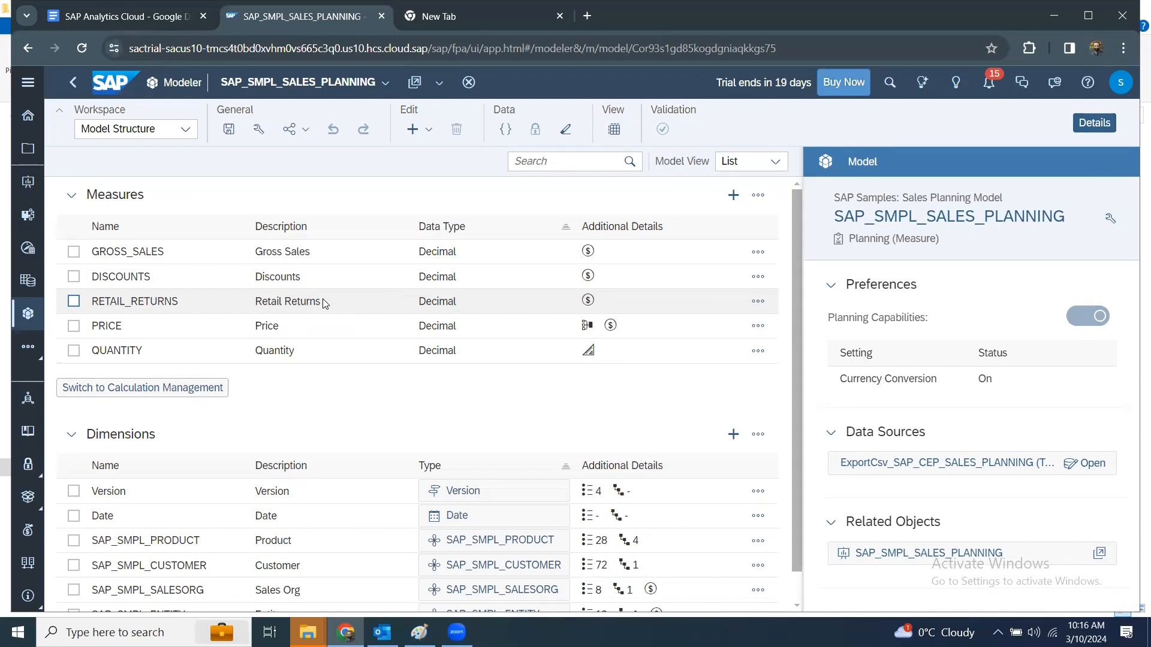
left_click(74, 515)
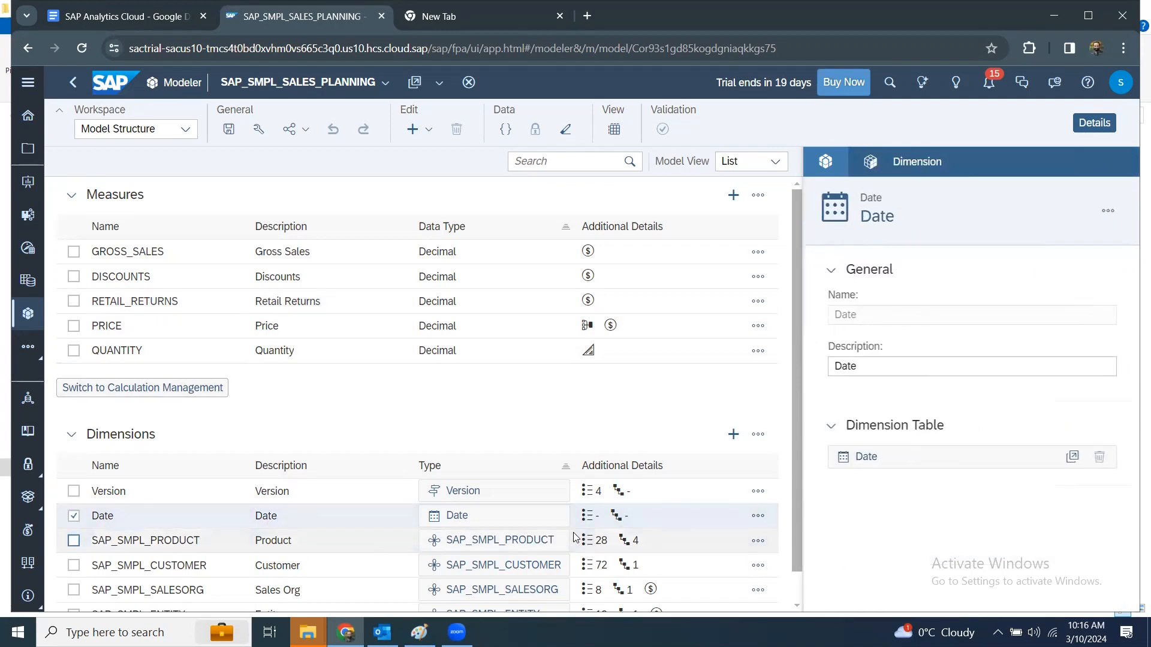
scroll(312, 536, "down", 1)
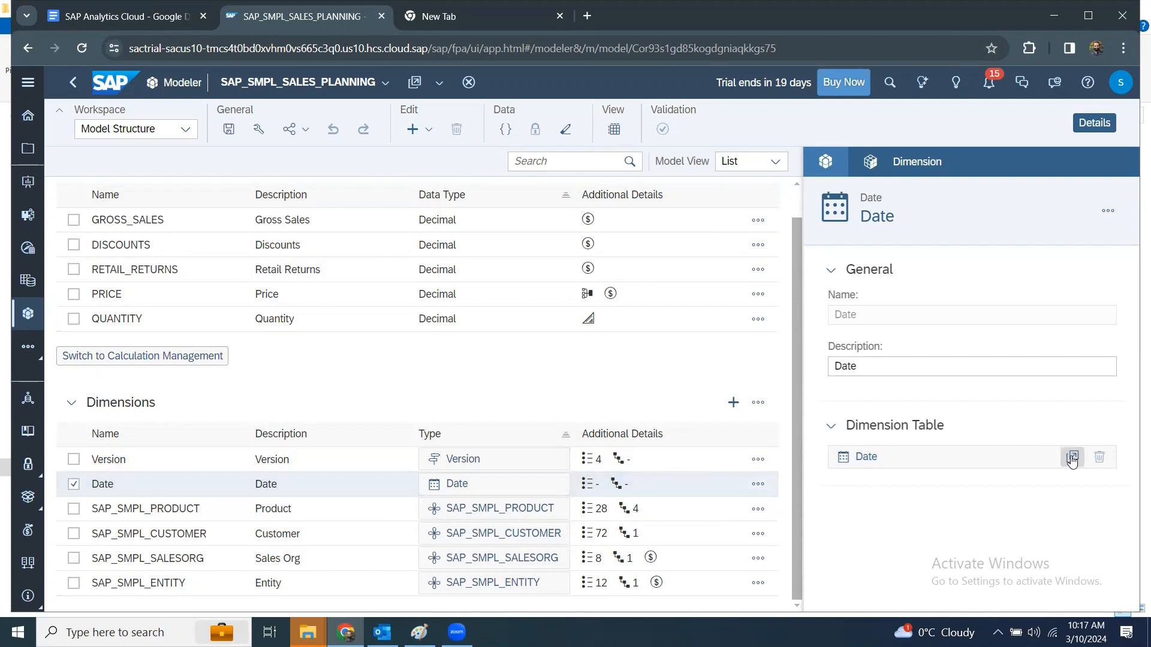
left_click(844, 465)
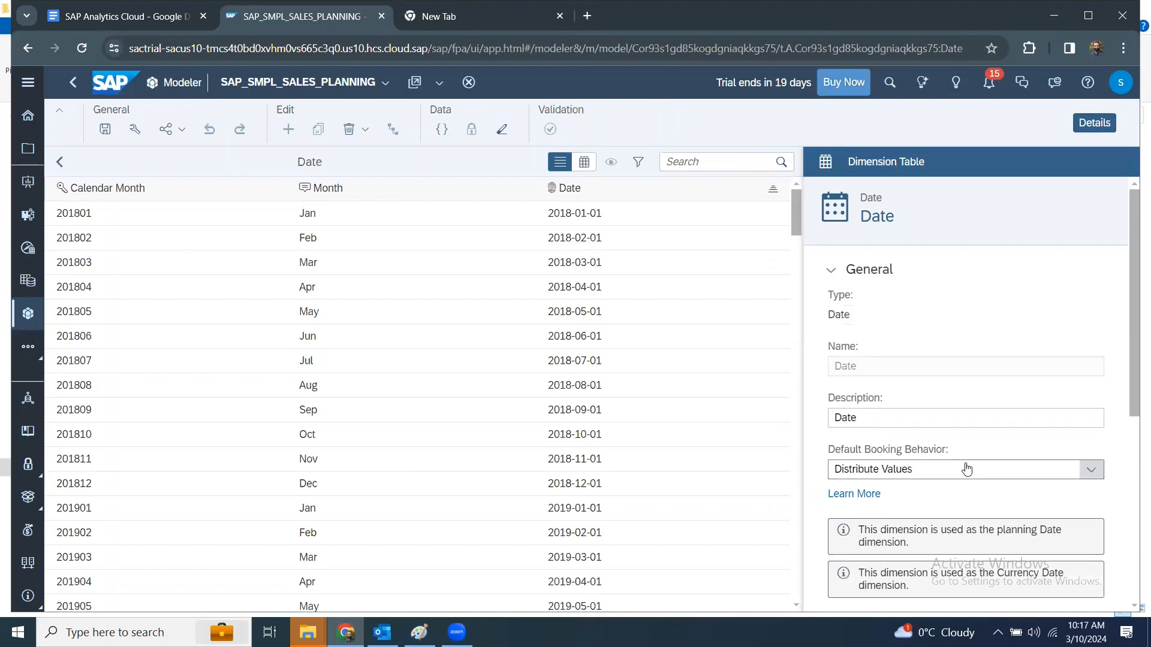
Step: Examine the Date dimension's year range, granularity, default hierarchy and booking behavior, return to the model structure and clear the Date selection
scroll(966, 468, "down", 5)
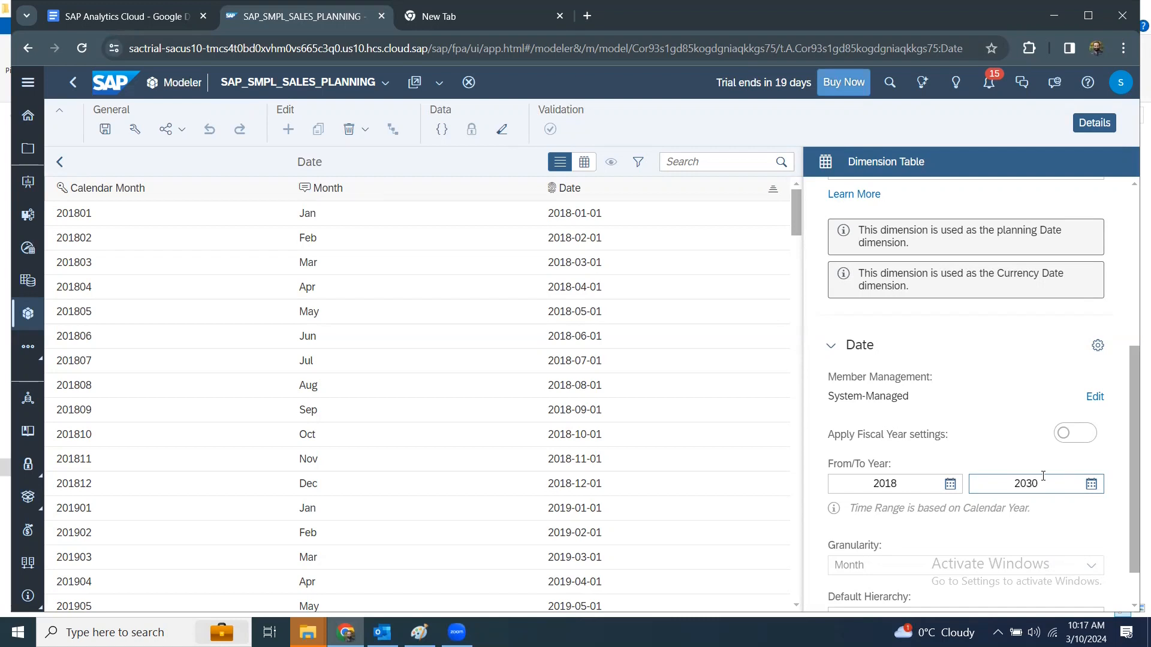
scroll(978, 577, "down", 1)
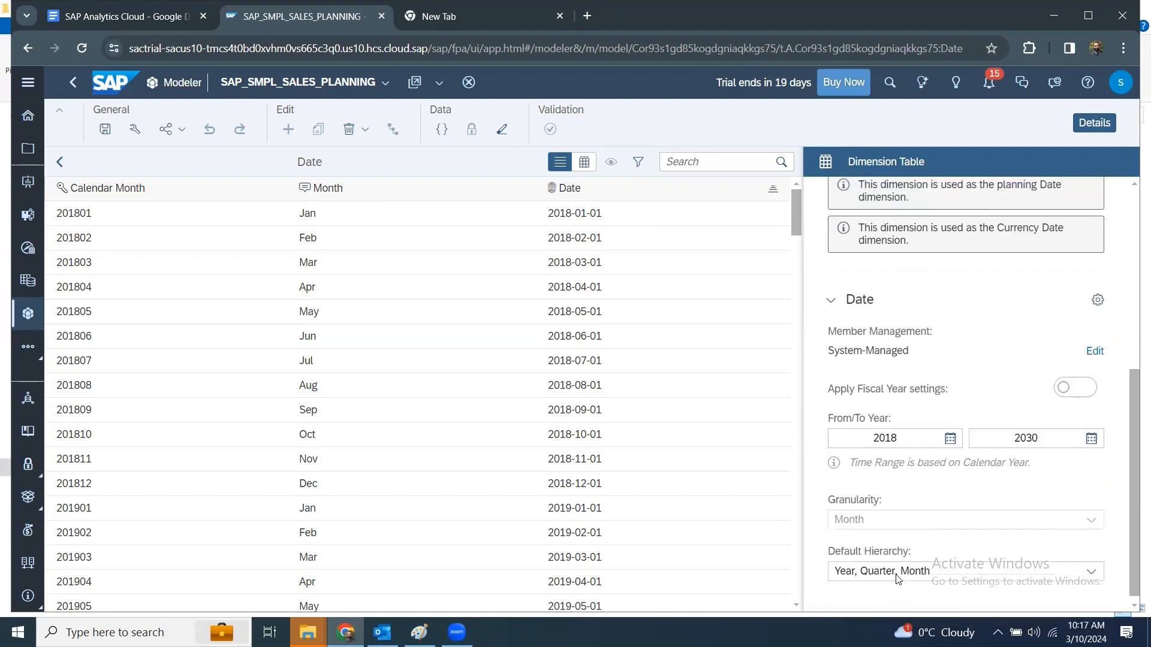
mouse_move(862, 513)
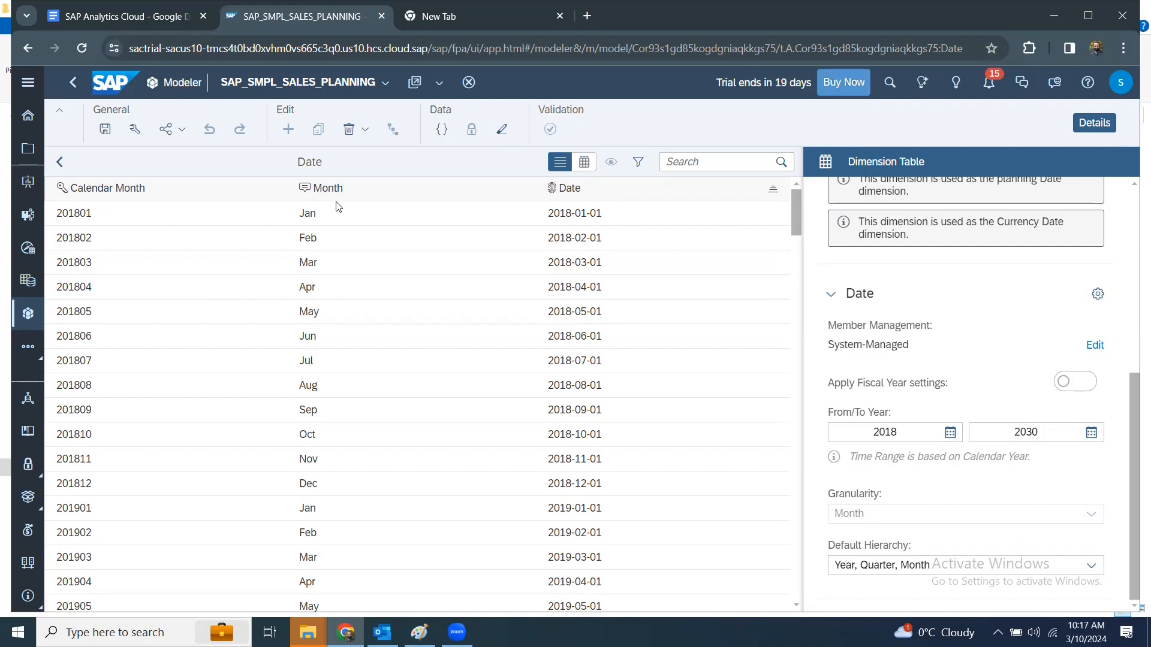
scroll(411, 264, "down", 3)
scroll(411, 264, "up", 3)
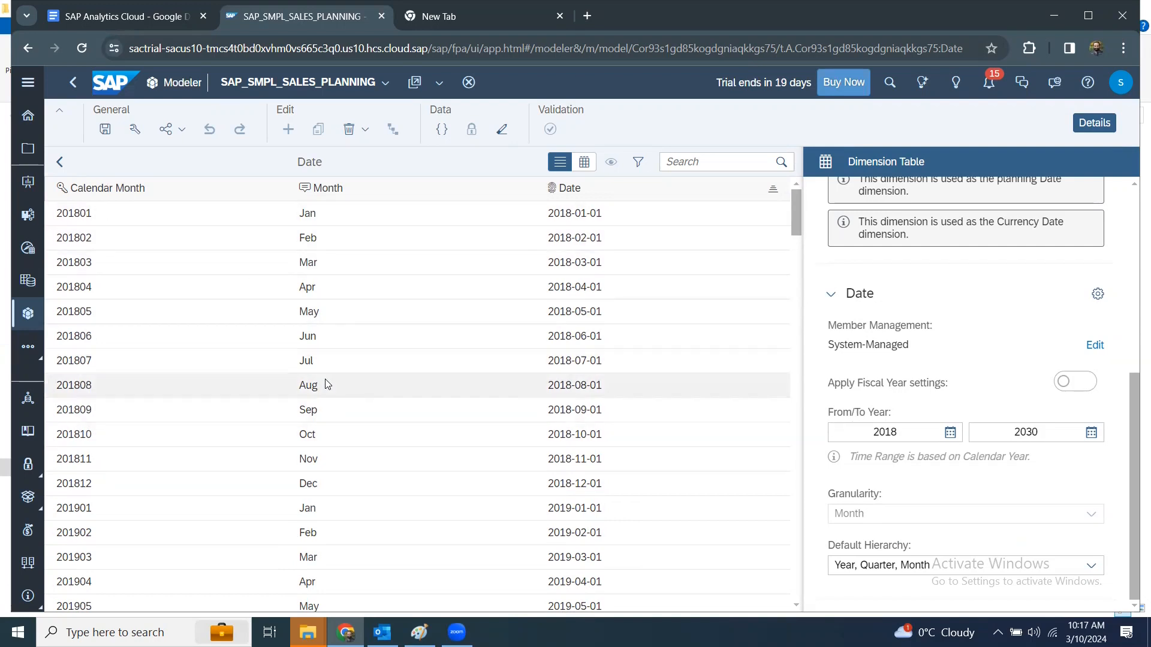
scroll(969, 455, "up", 3)
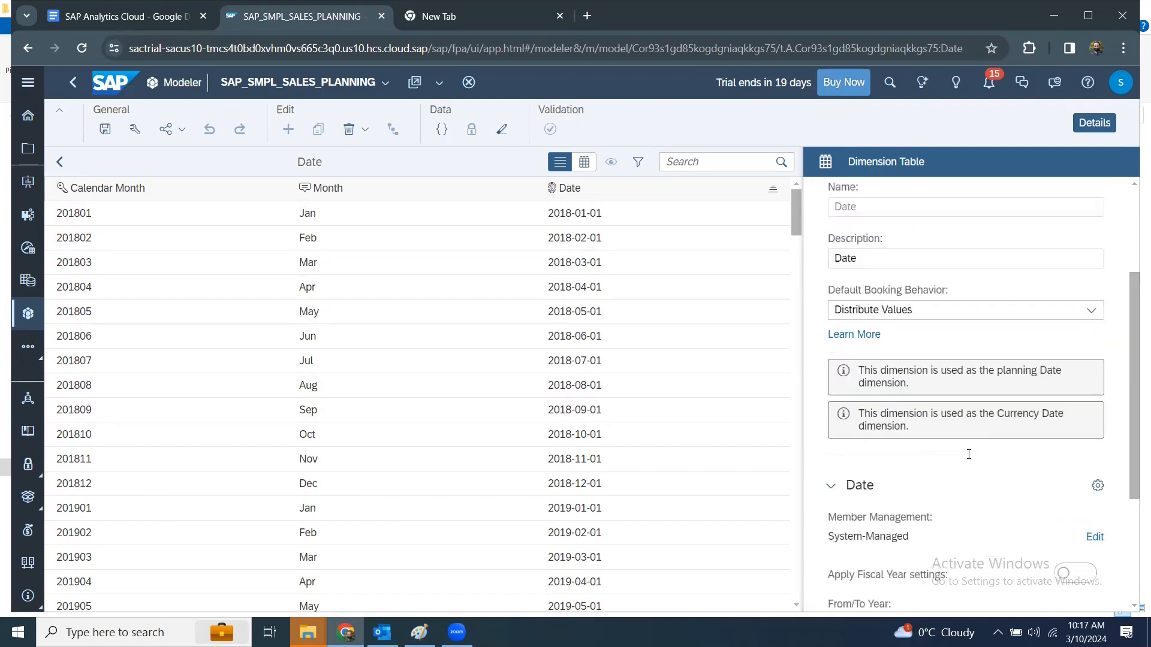
scroll(969, 455, "up", 2)
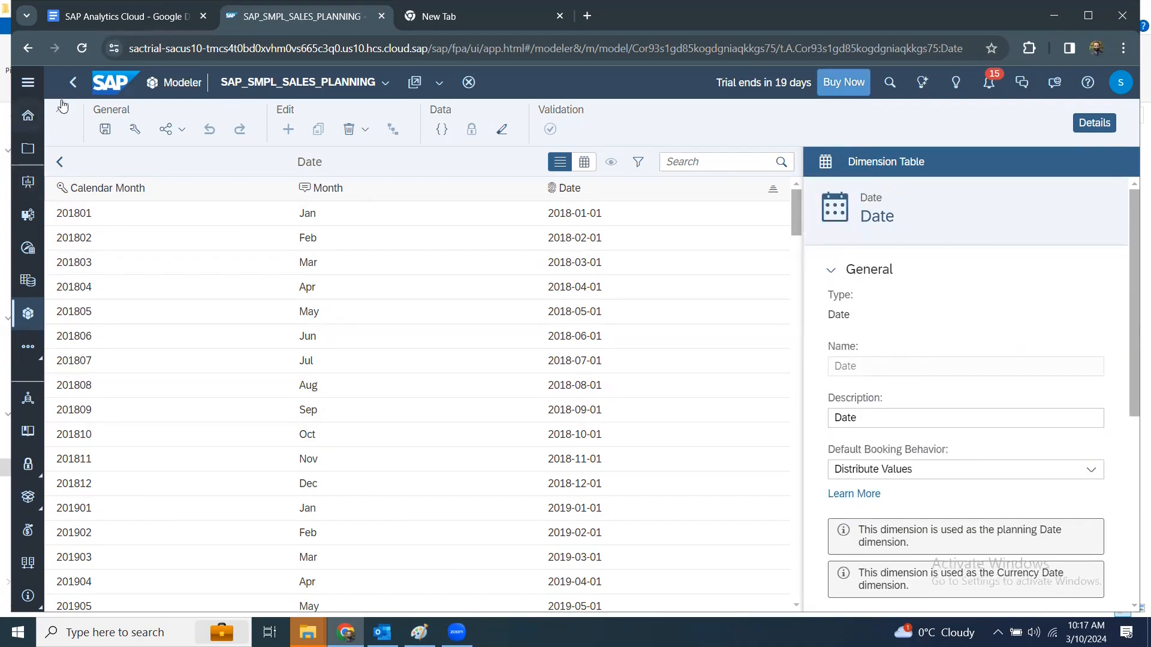
left_click(59, 162)
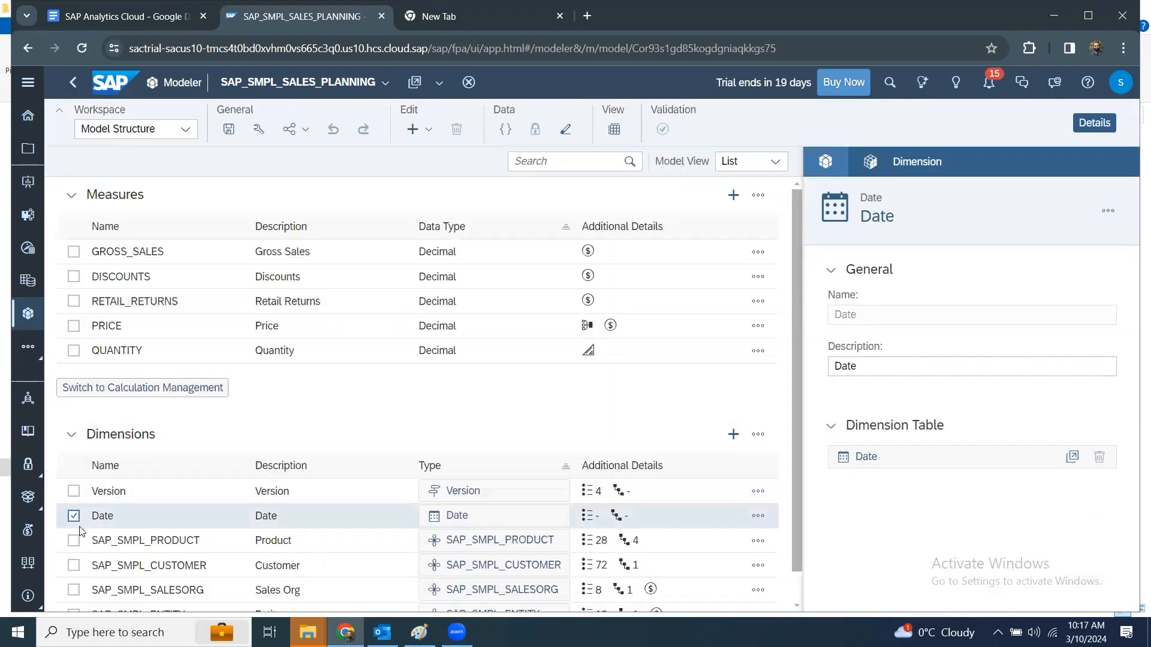
left_click(73, 516)
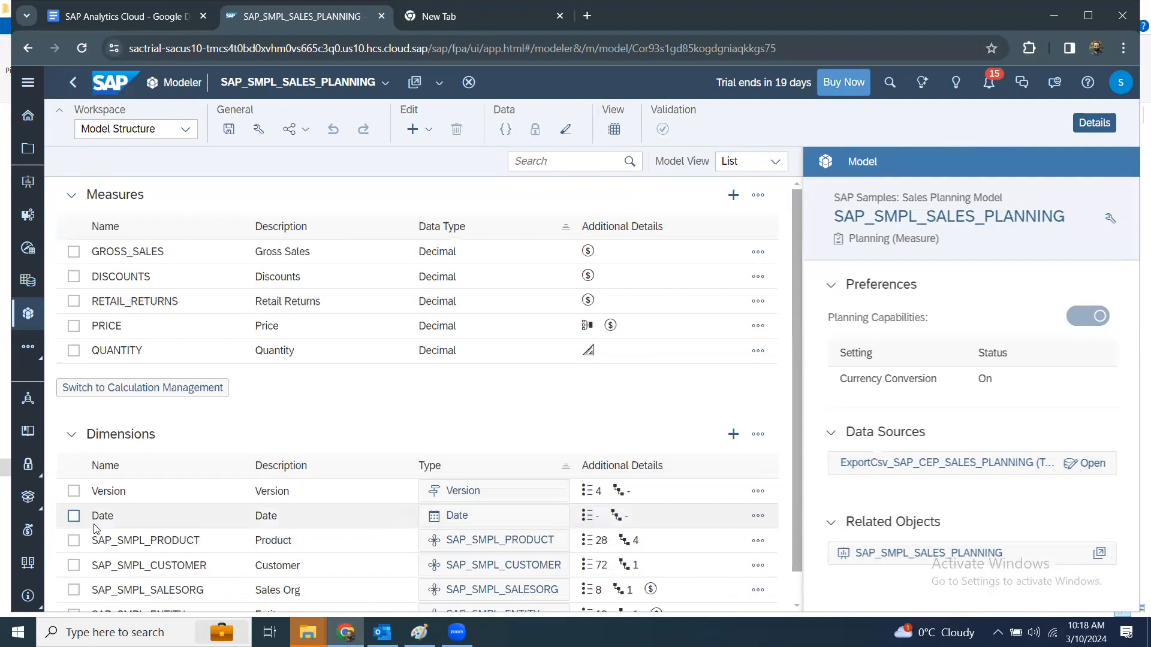
Step: Open the dimension table of SAP_SMPL_PRODUCT and bring up its properties and hierarchies settings
left_click(74, 541)
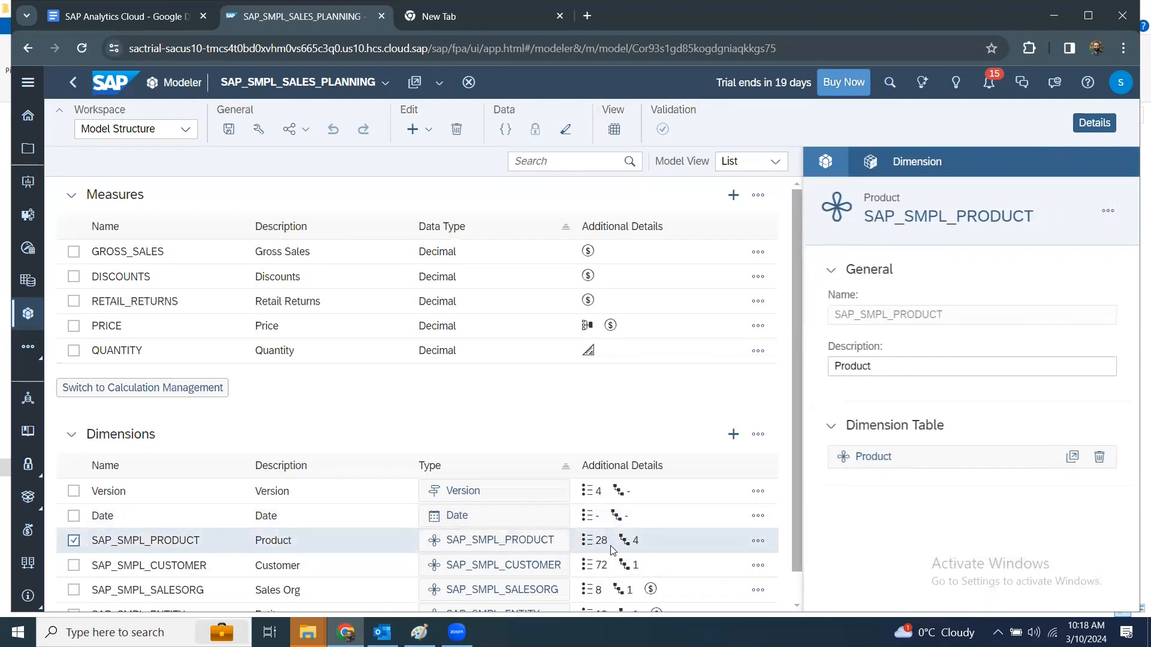
left_click(1072, 456)
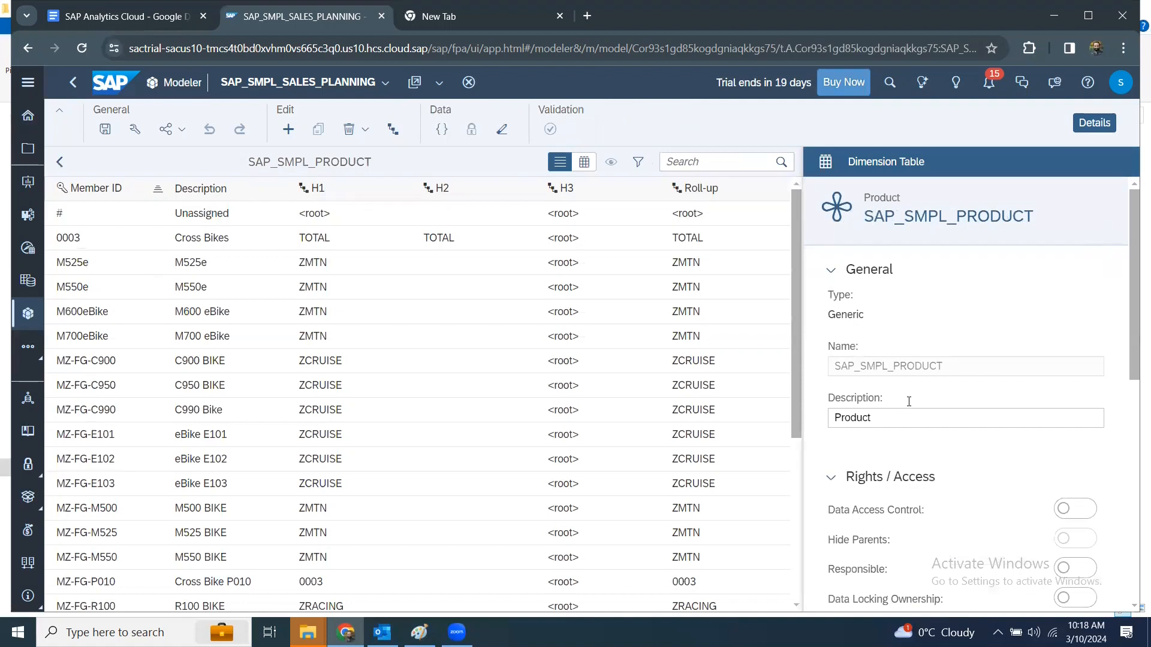
scroll(950, 442, "down", 5)
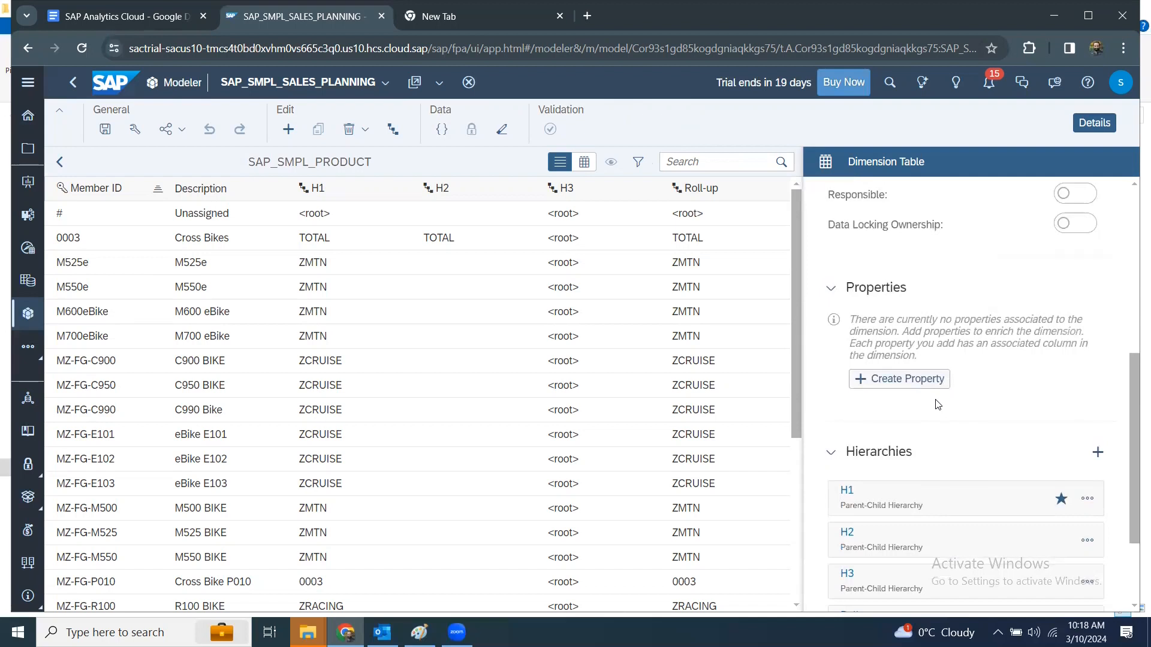
scroll(929, 496, "down", 2)
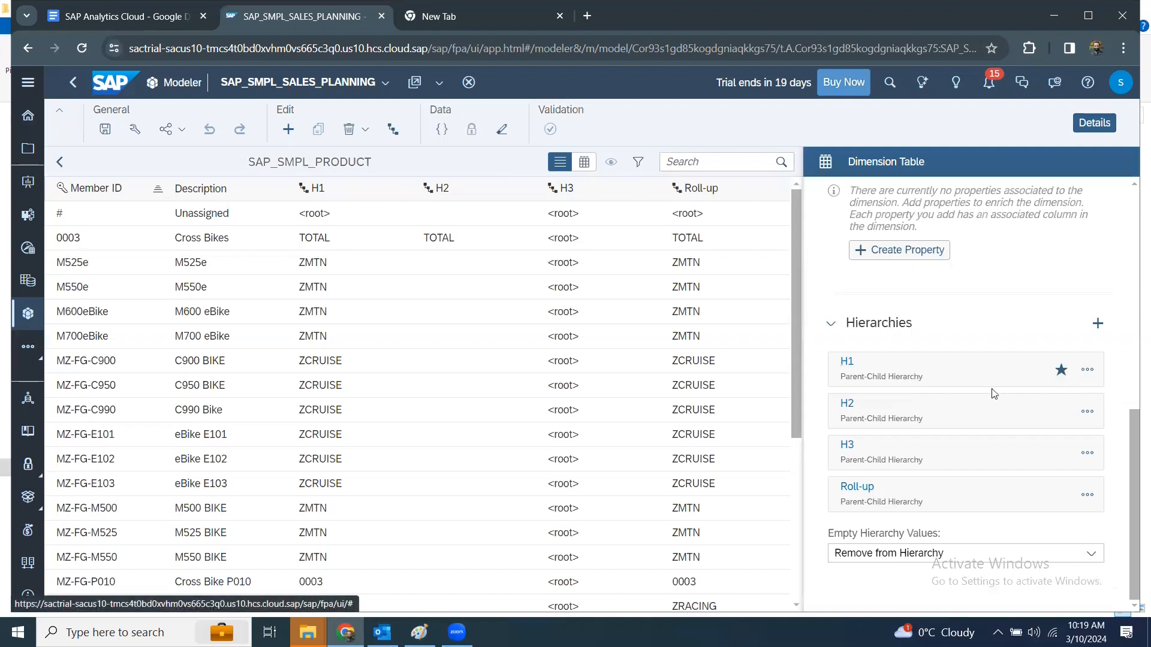
Step: Look at the available options of hierarchies H2 and H1, open H1 for editing and cancel without changes
left_click(1087, 411)
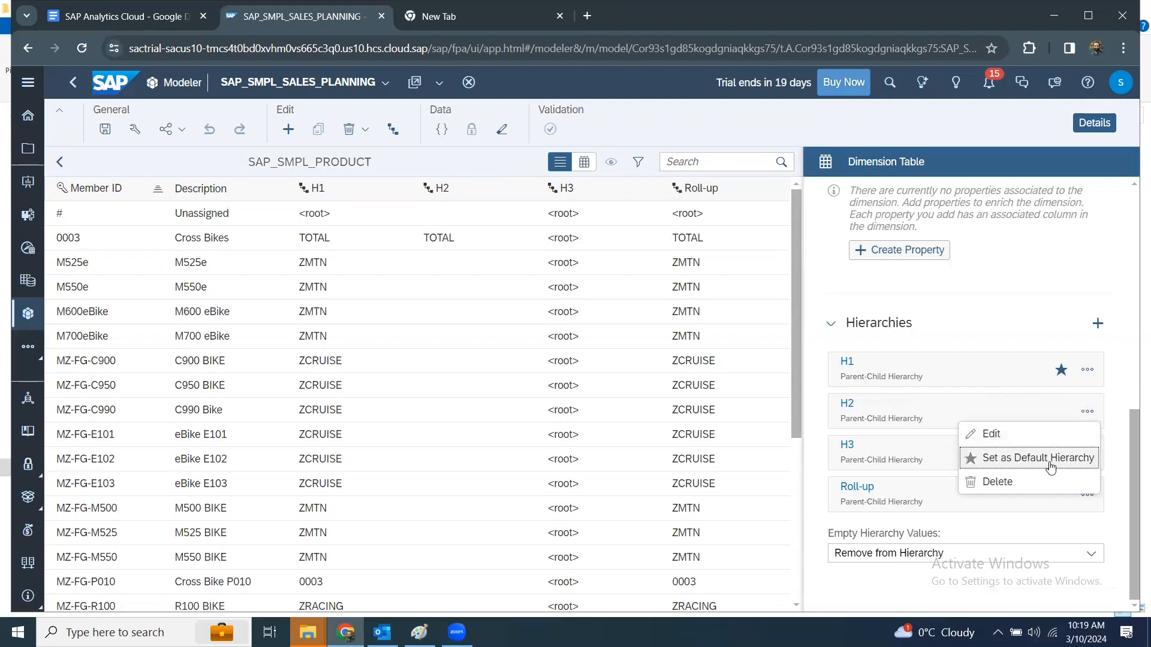
left_click(1088, 369)
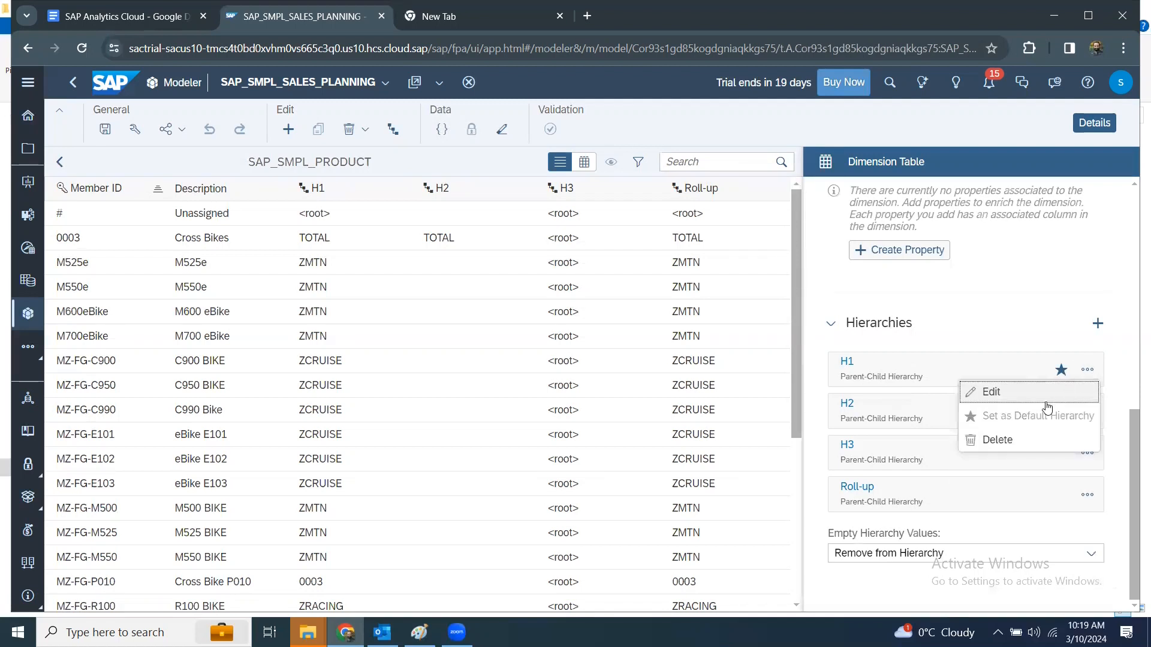
left_click(974, 398)
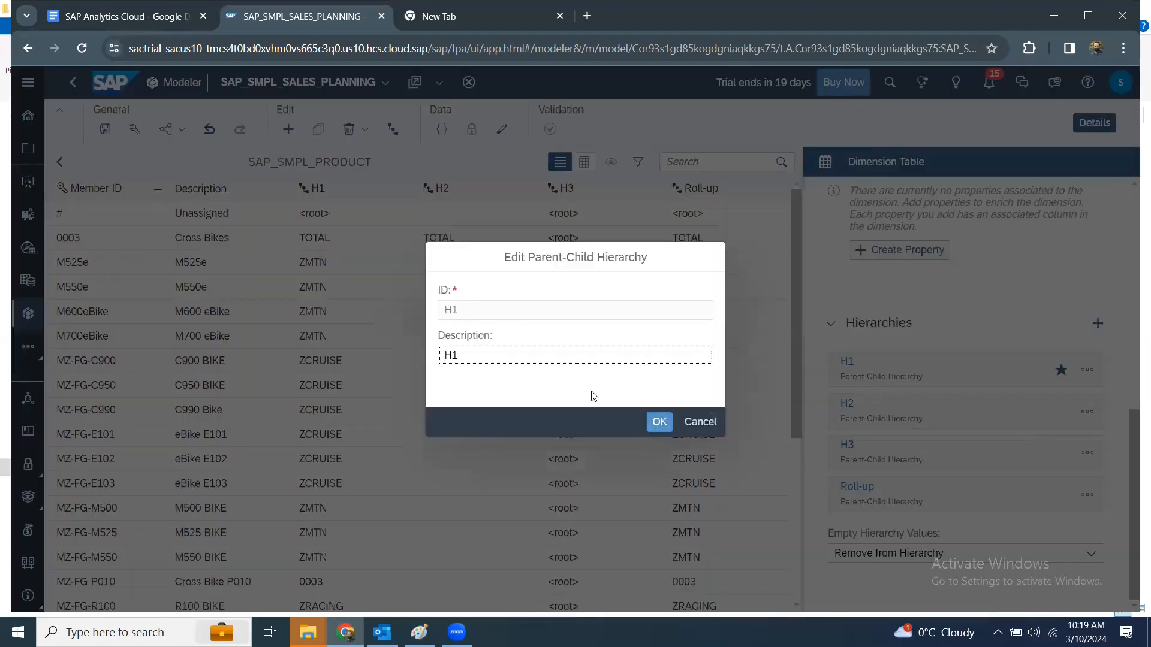
left_click(693, 423)
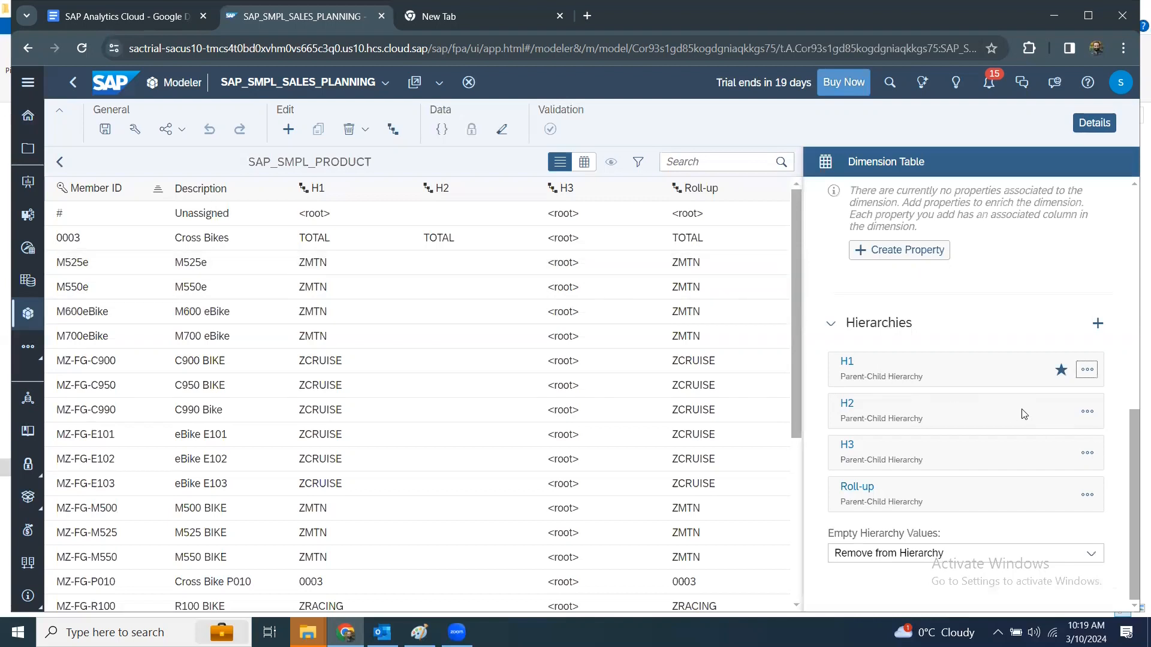
scroll(1025, 414, "up", 3)
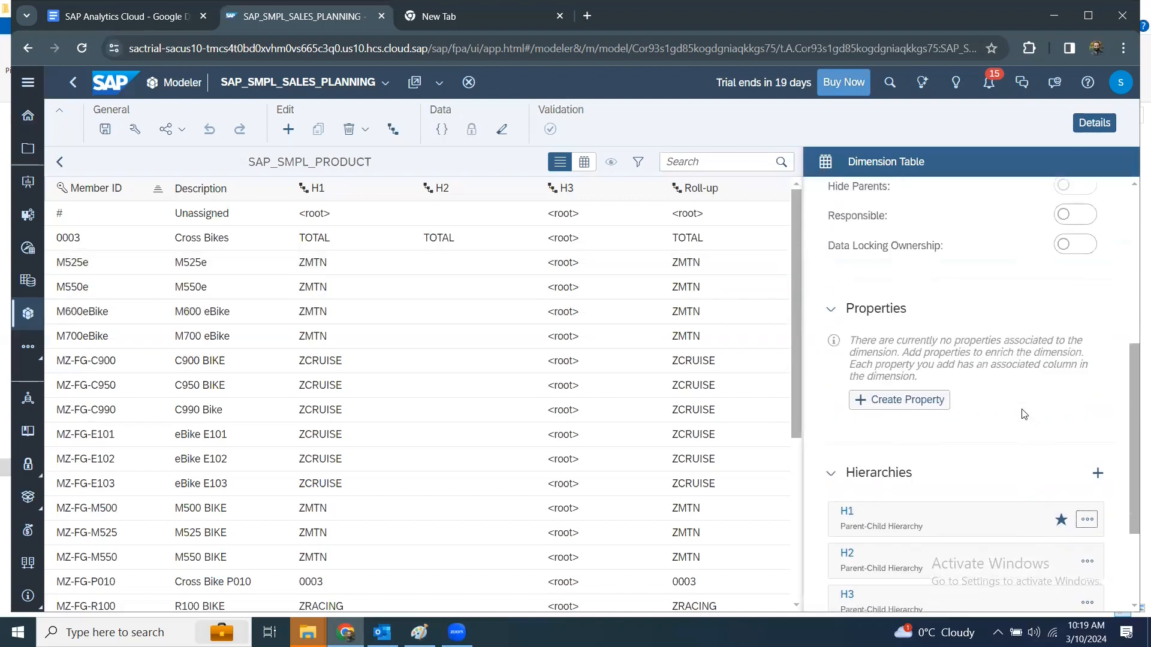
Step: Show the SAP_SMPL_PRODUCT members in grid view and examine their parent assignments, including the ZCRUISE member
left_click(583, 162)
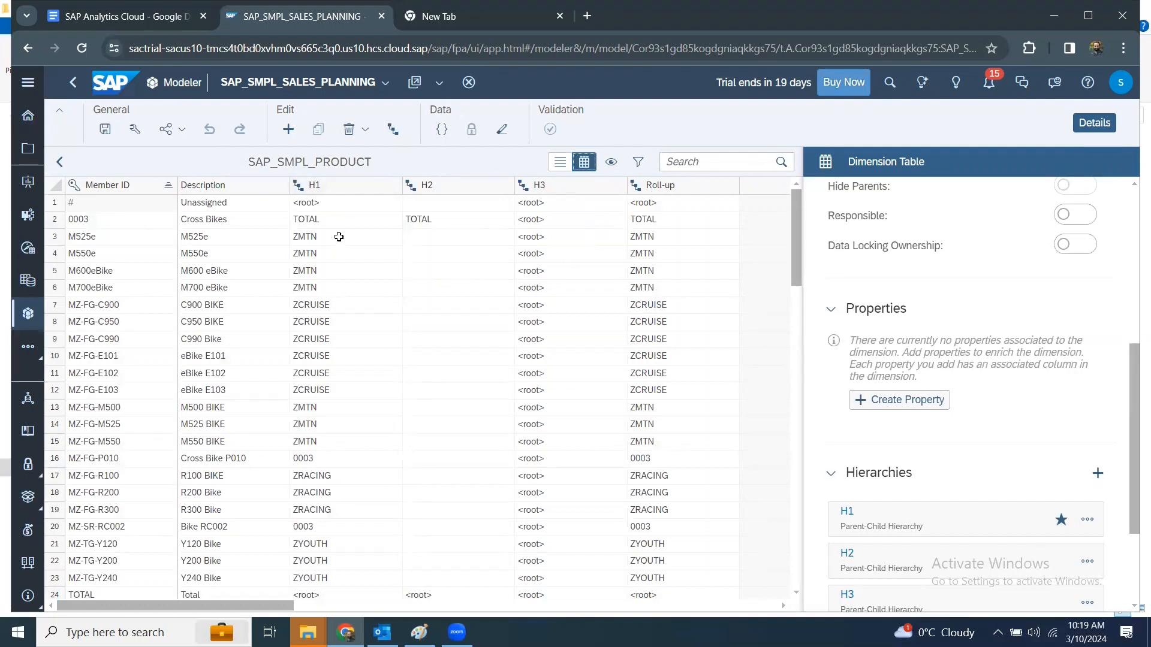
scroll(361, 301, "down", 8)
scroll(361, 302, "up", 8)
scroll(57, 521, "down", 3)
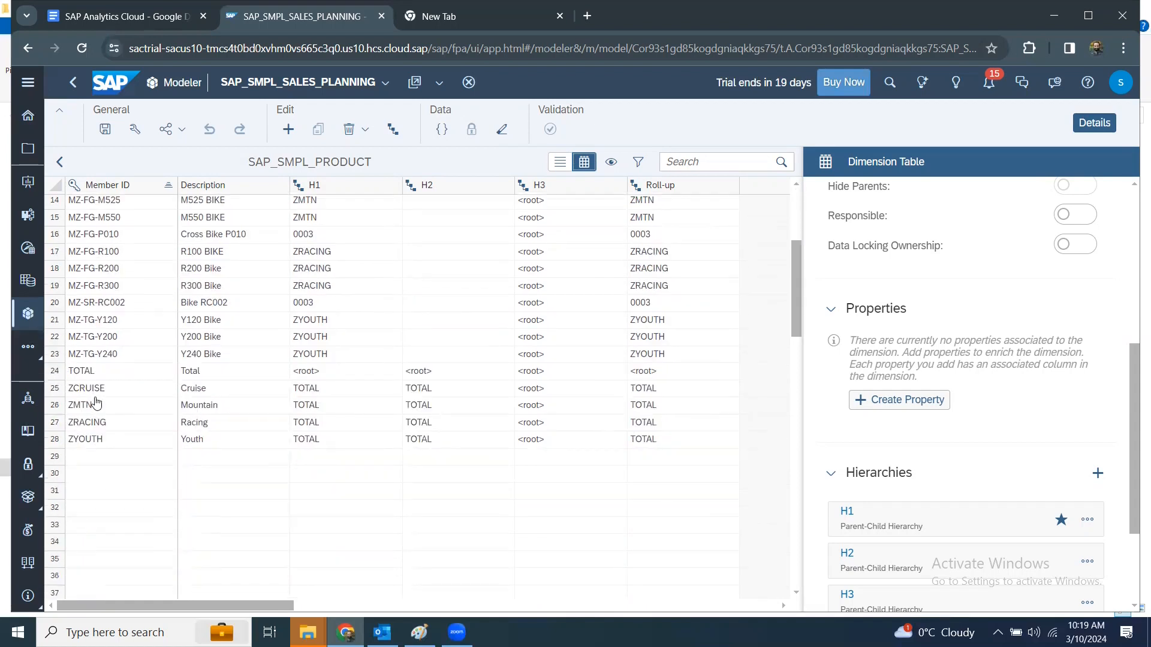
left_click(93, 392)
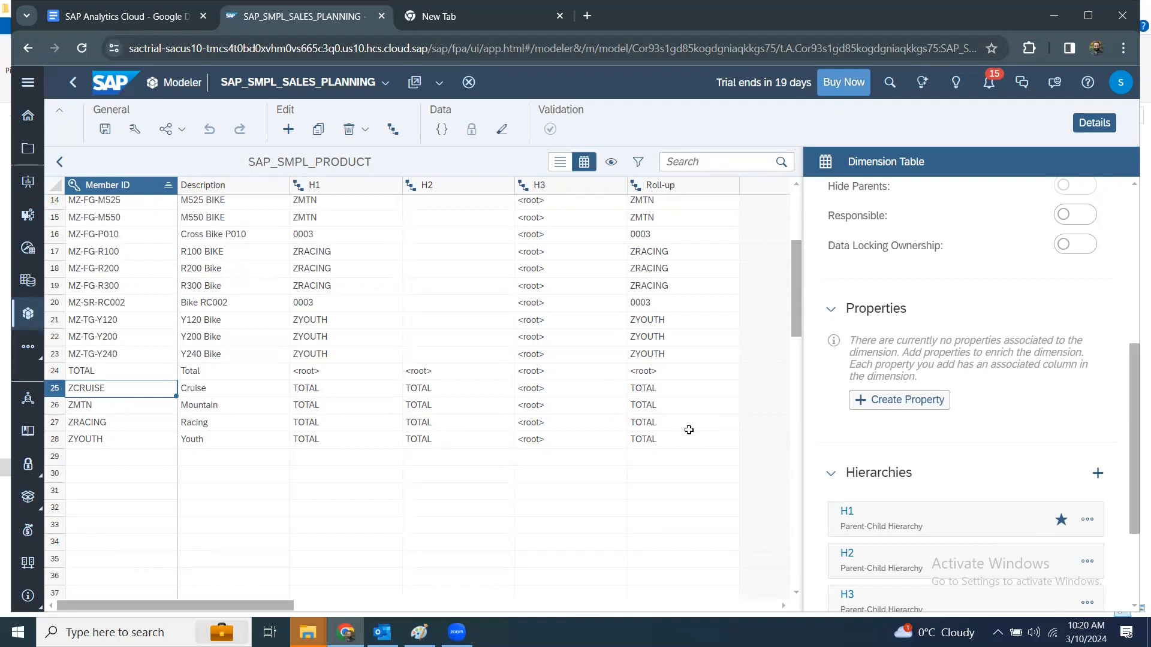
mouse_move(1134, 426)
left_mouse_down()
mouse_move(1134, 261)
mouse_move(1134, 422)
left_mouse_up()
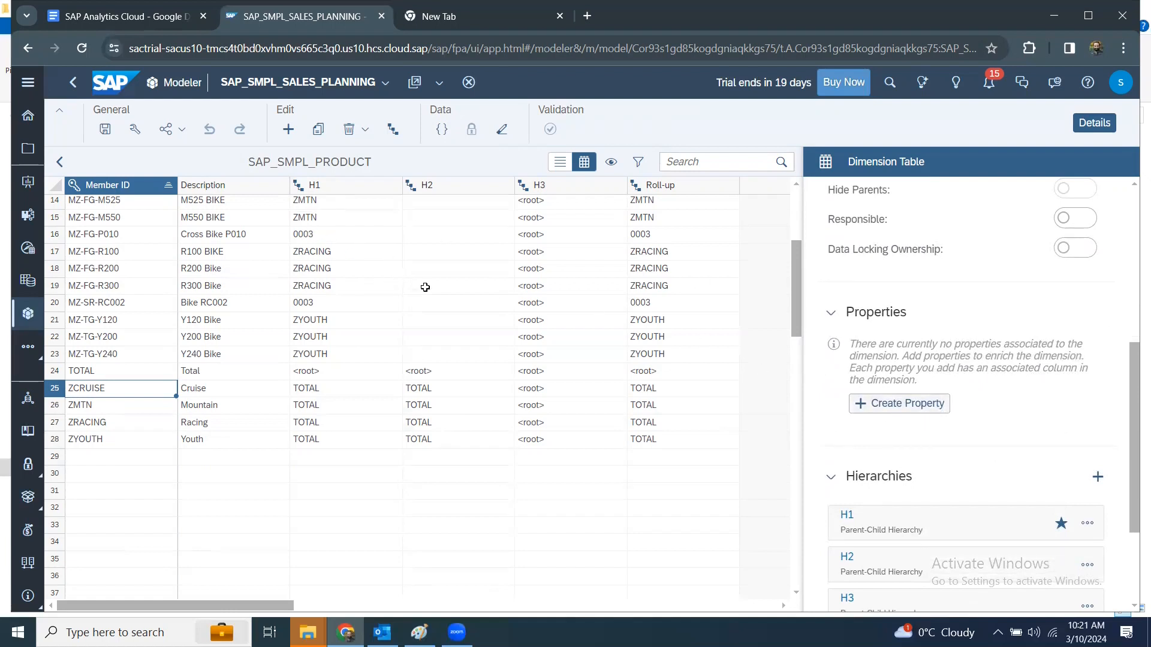
Step: Create a parent-child hierarchy for the product dimension with ID H4 and description Test Hierarchy
left_click(1097, 478)
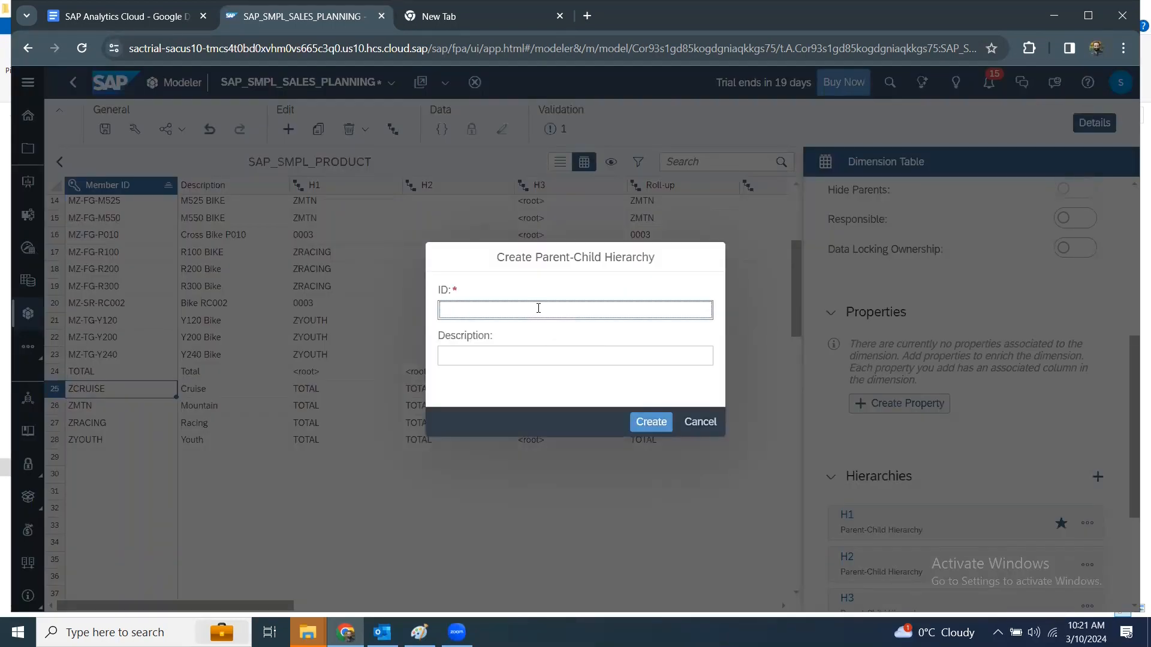
type("H4")
left_click(552, 353)
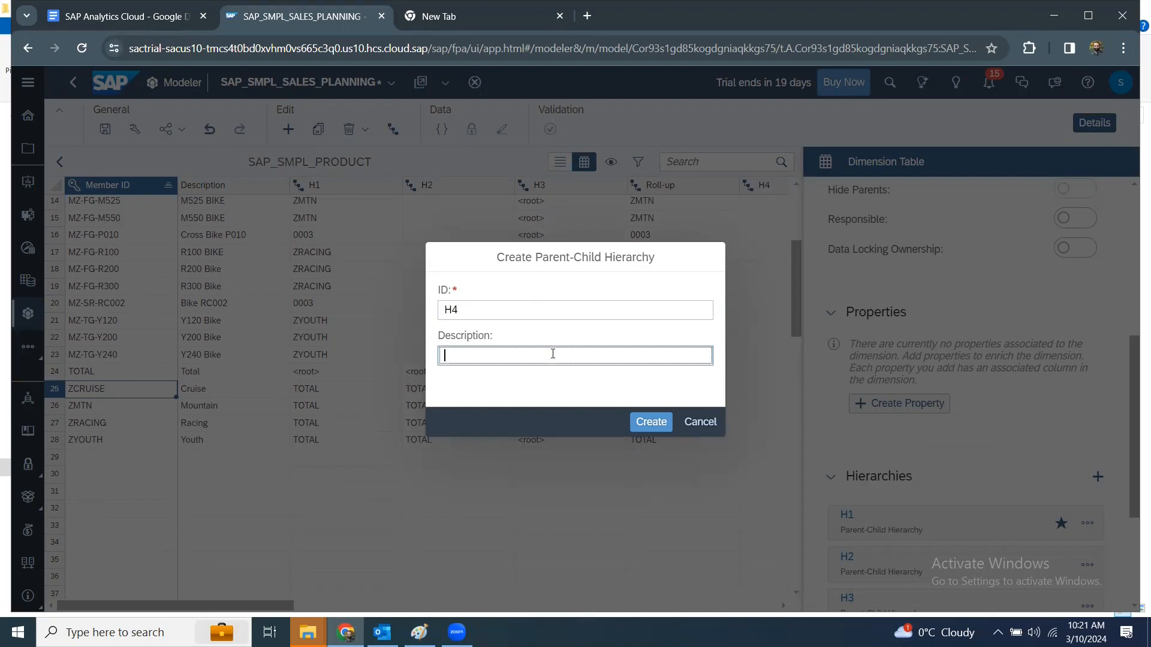
type("Test Hierarchy")
left_click(658, 423)
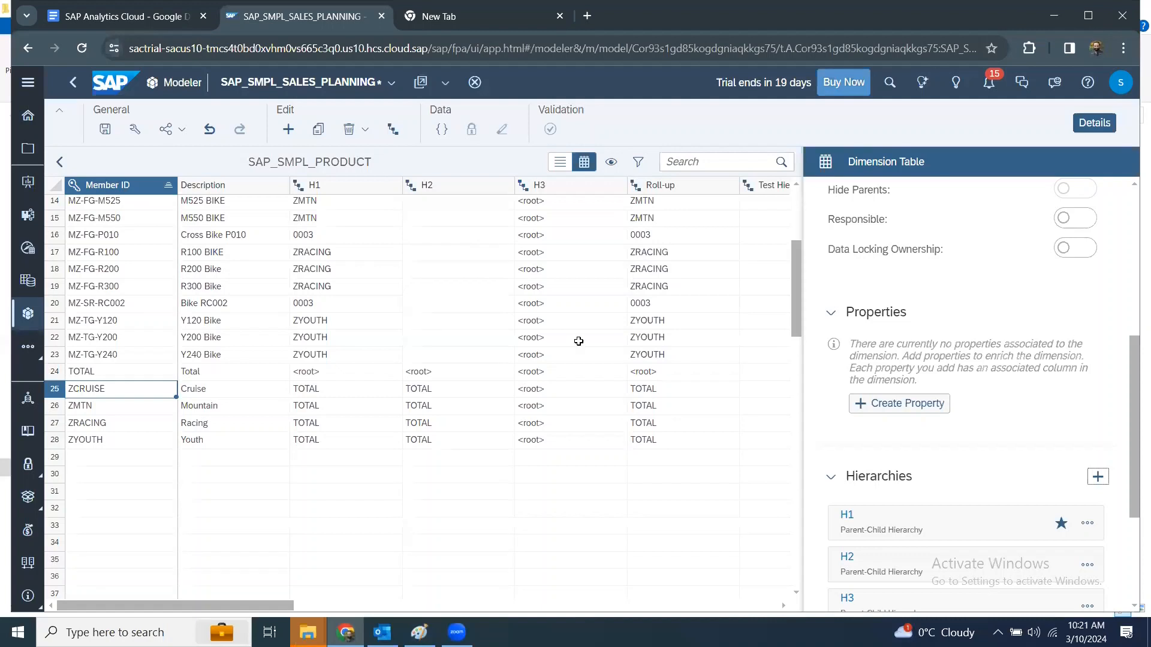
Step: Look at the Test Hierarchy column of the product members and return to the model's dimension list
left_click(769, 202)
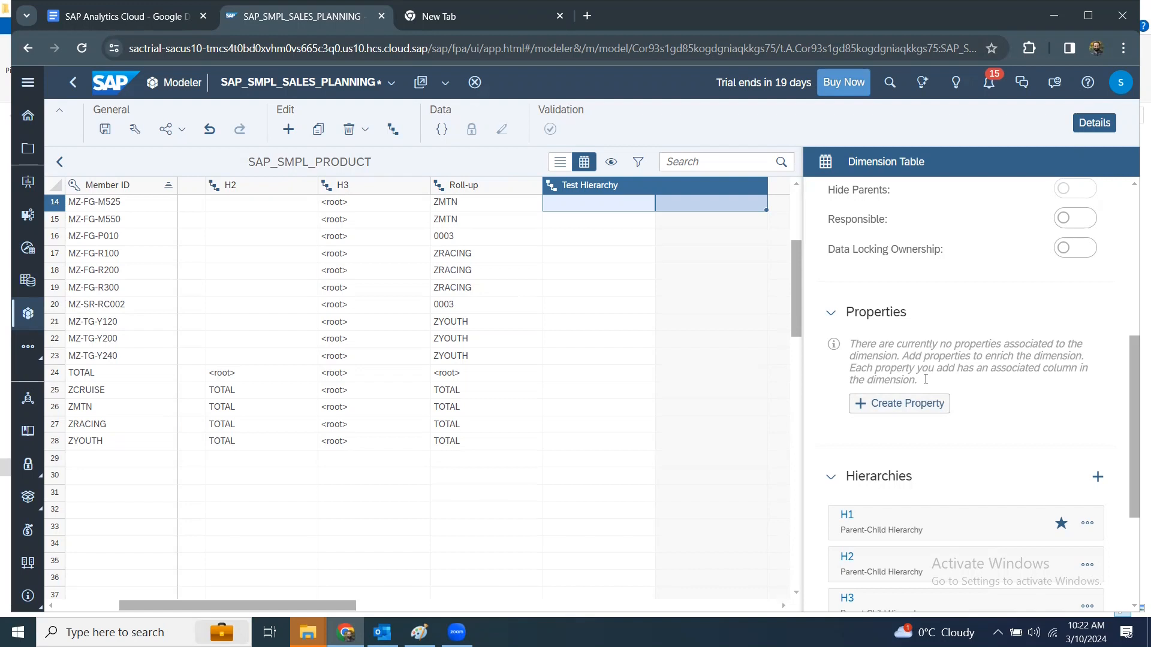
left_click(59, 161)
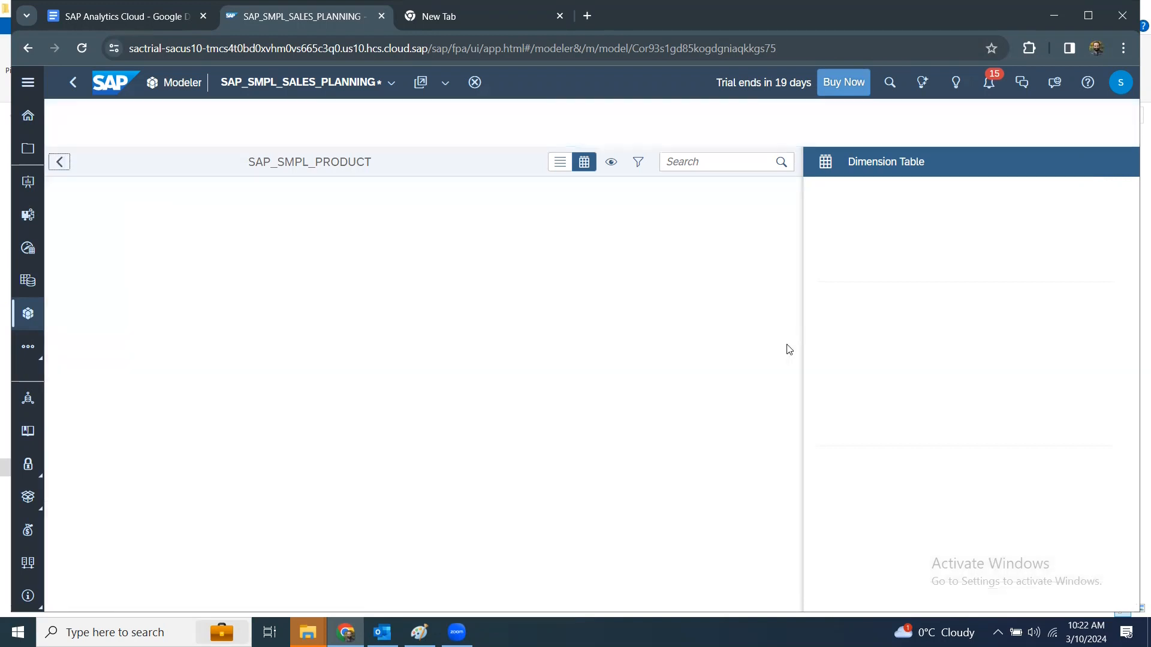
scroll(715, 486, "down", 1)
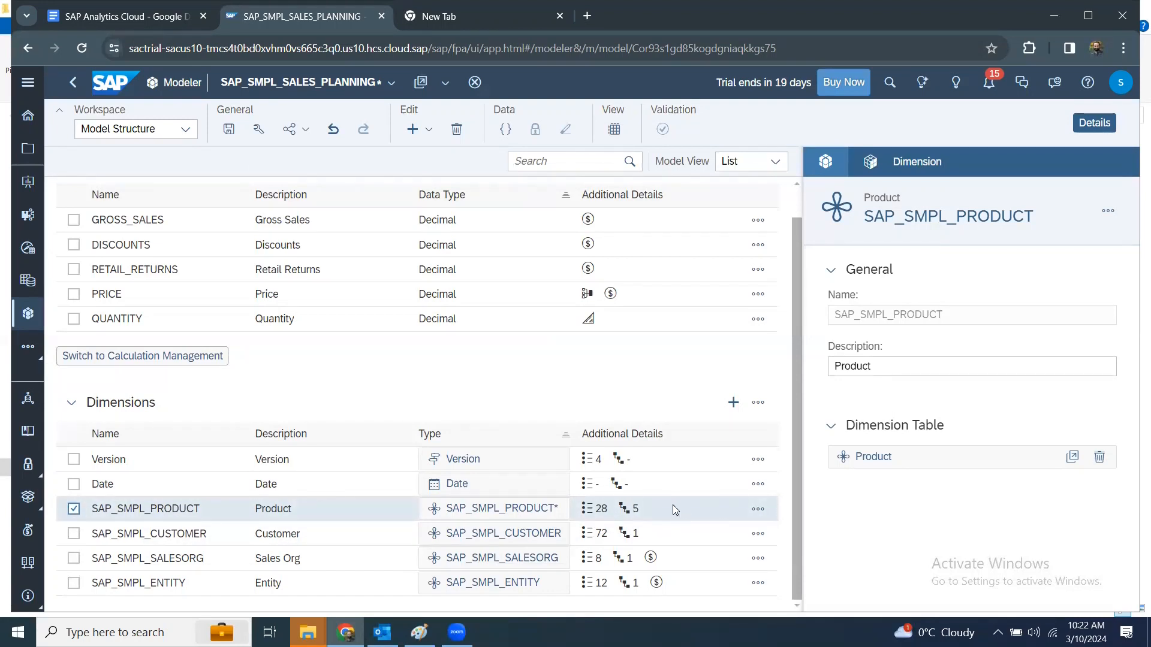
Step: Reopen the SAP_SMPL_PRODUCT dimension table in grid view and delete Test Hierarchy from its hierarchies
left_click(1072, 457)
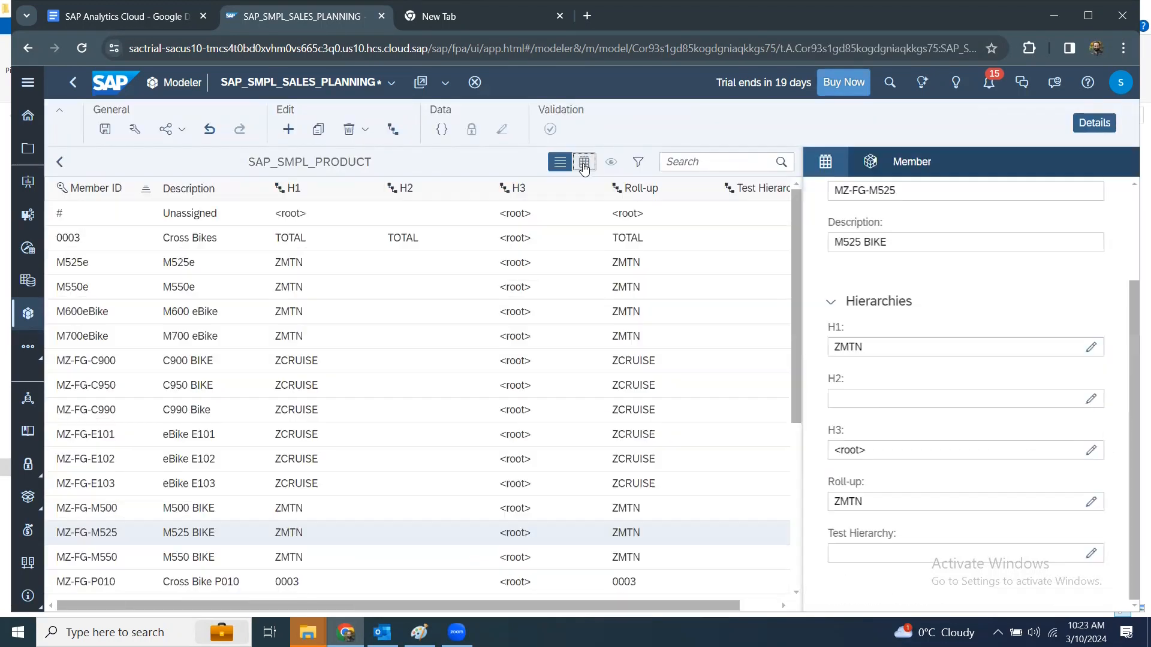
left_click(583, 165)
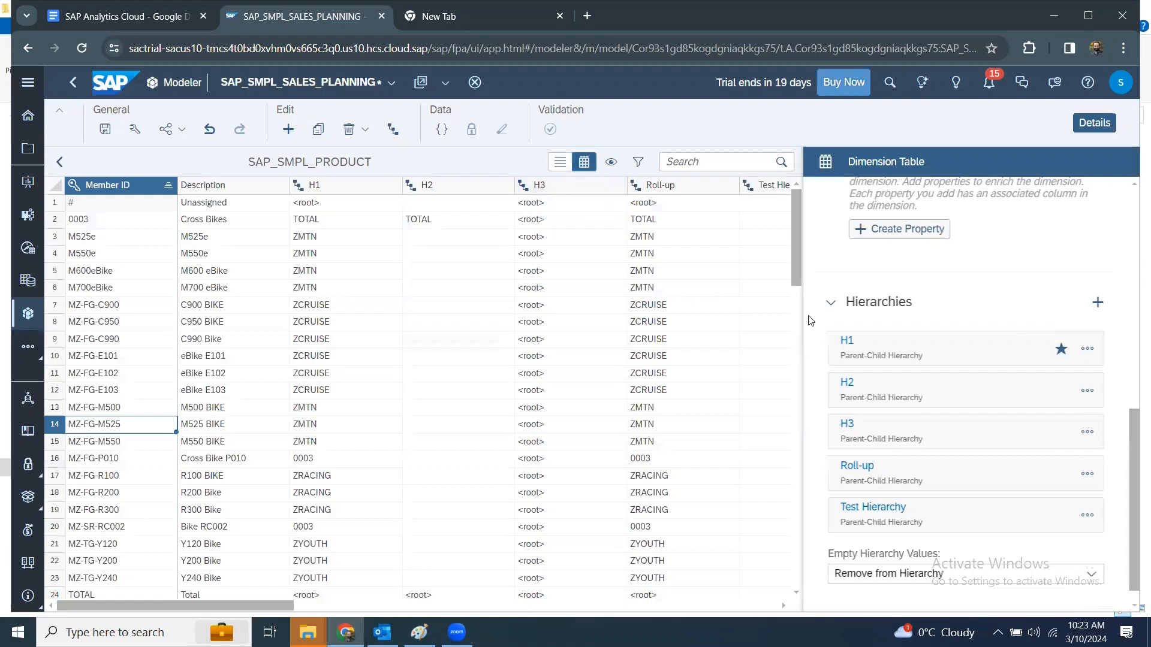
scroll(969, 494, "down", 1)
scroll(969, 494, "up", 1)
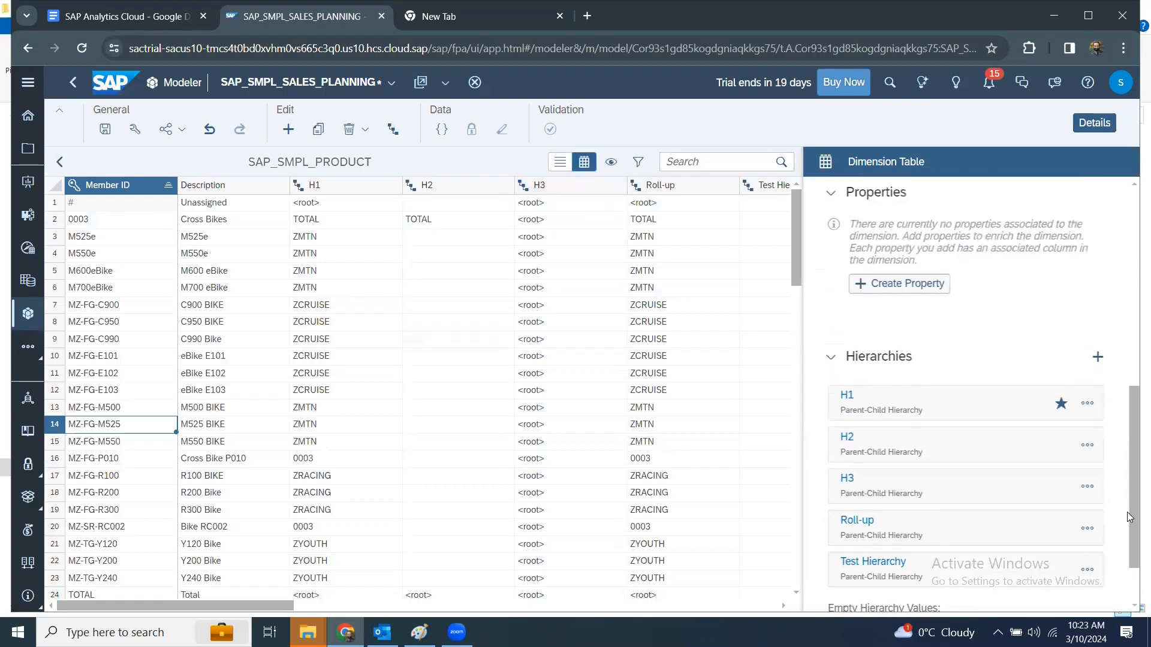
left_click(1087, 570)
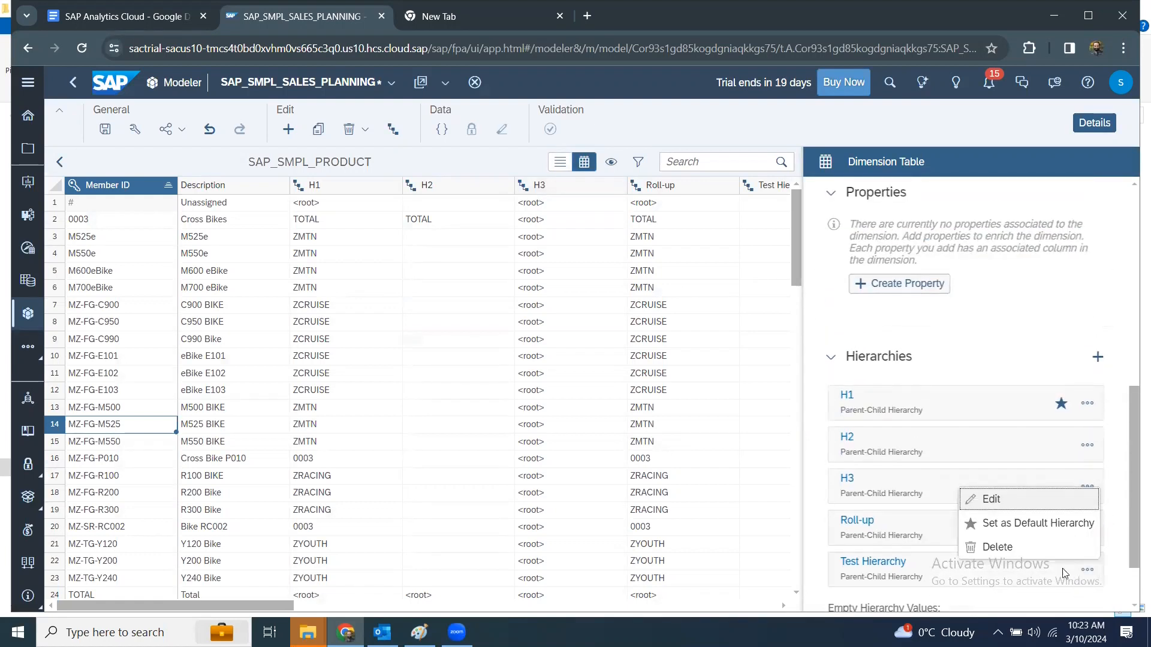
left_click(1007, 548)
left_click(854, 373)
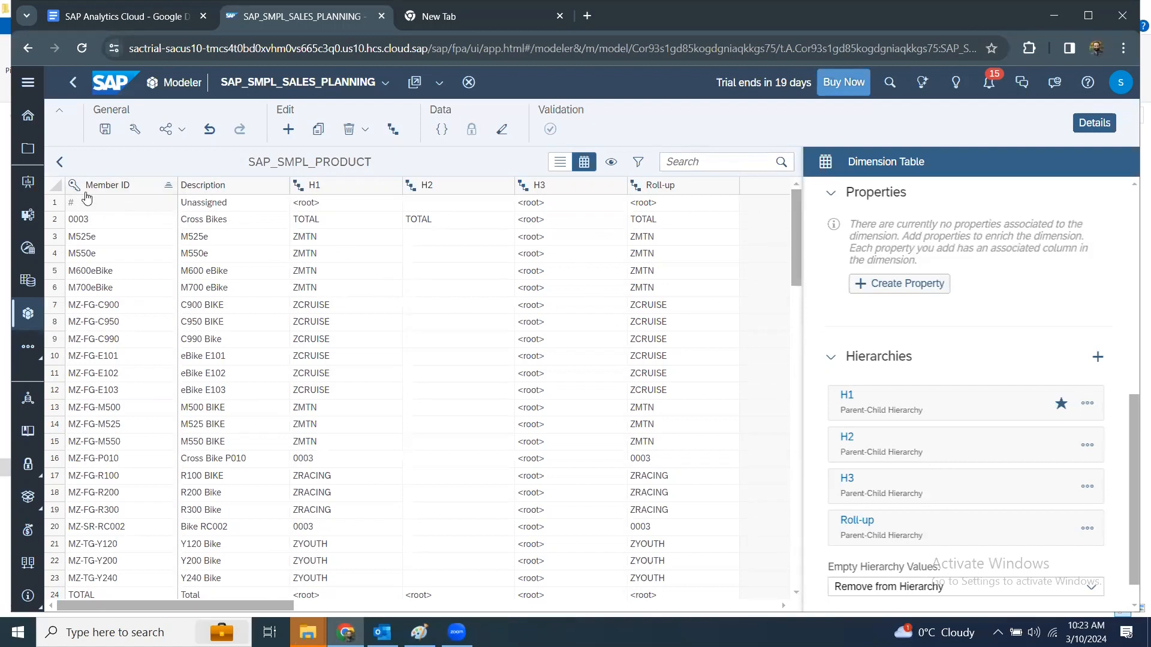
Step: Return to the model structure and open the dimension table of SAP_SMPL_CUSTOMER
left_click(59, 162)
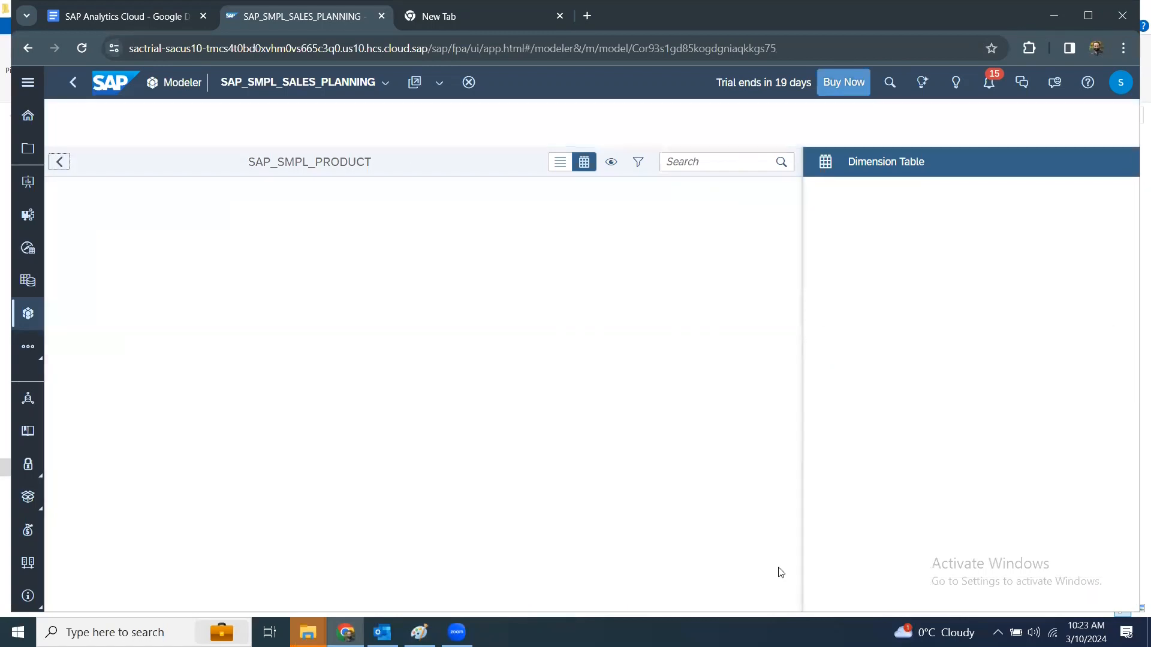
scroll(670, 561, "down", 1)
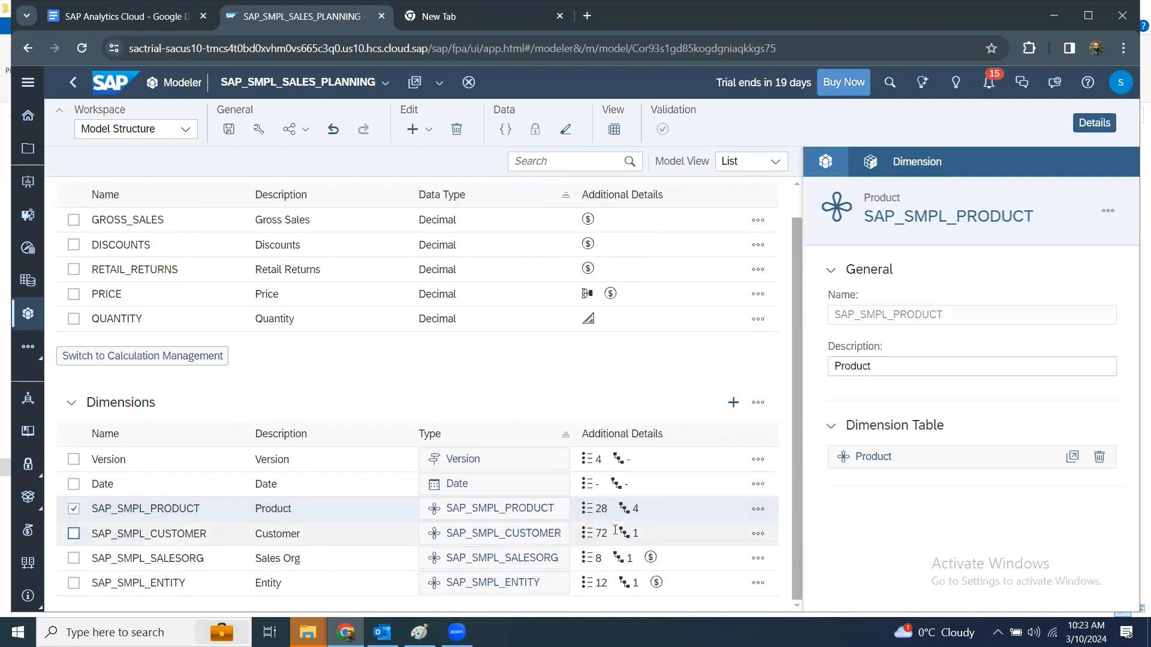
left_click(75, 533)
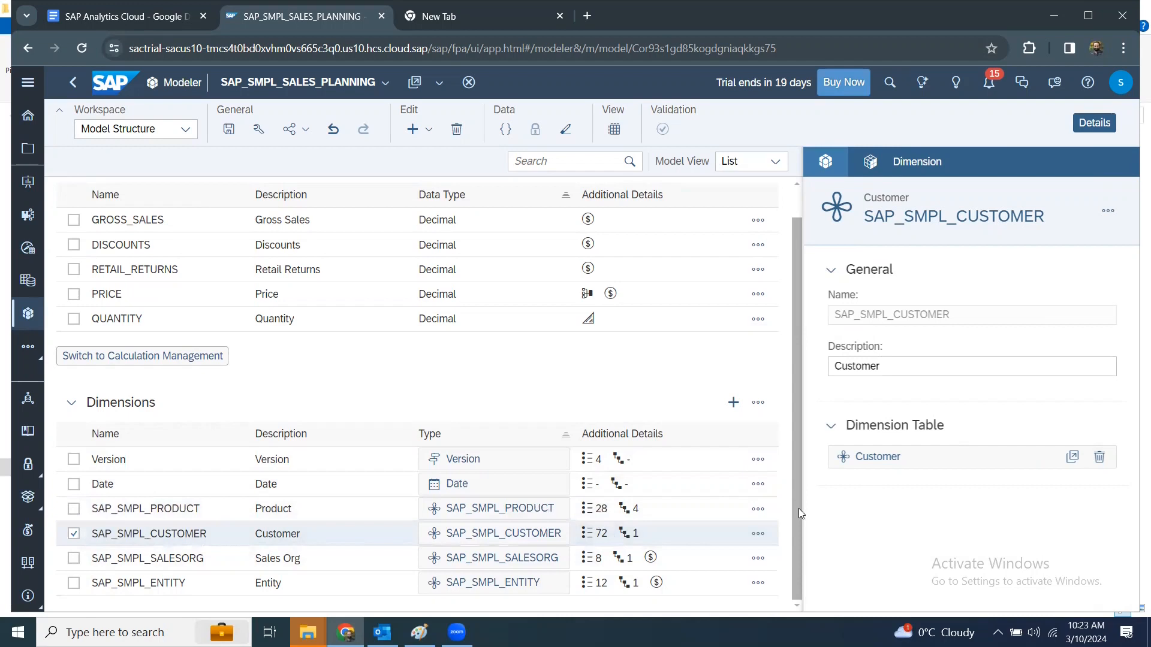
left_click(1073, 457)
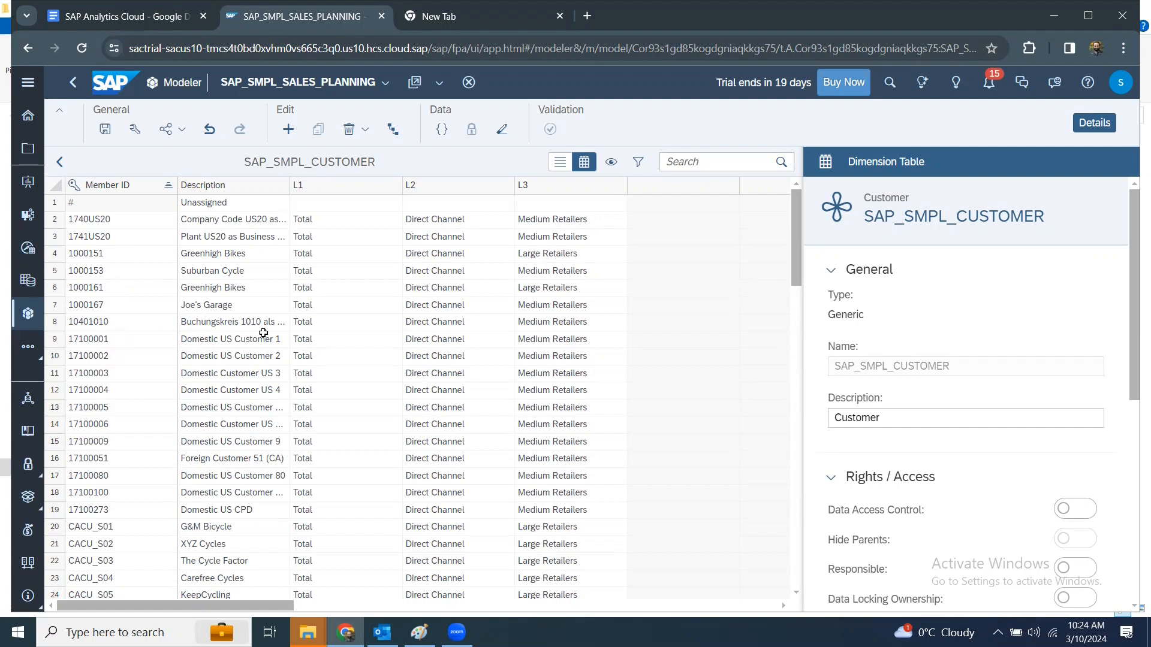
Step: Examine the L1, L2 and L3 values assigned to the customer members
left_click(316, 220)
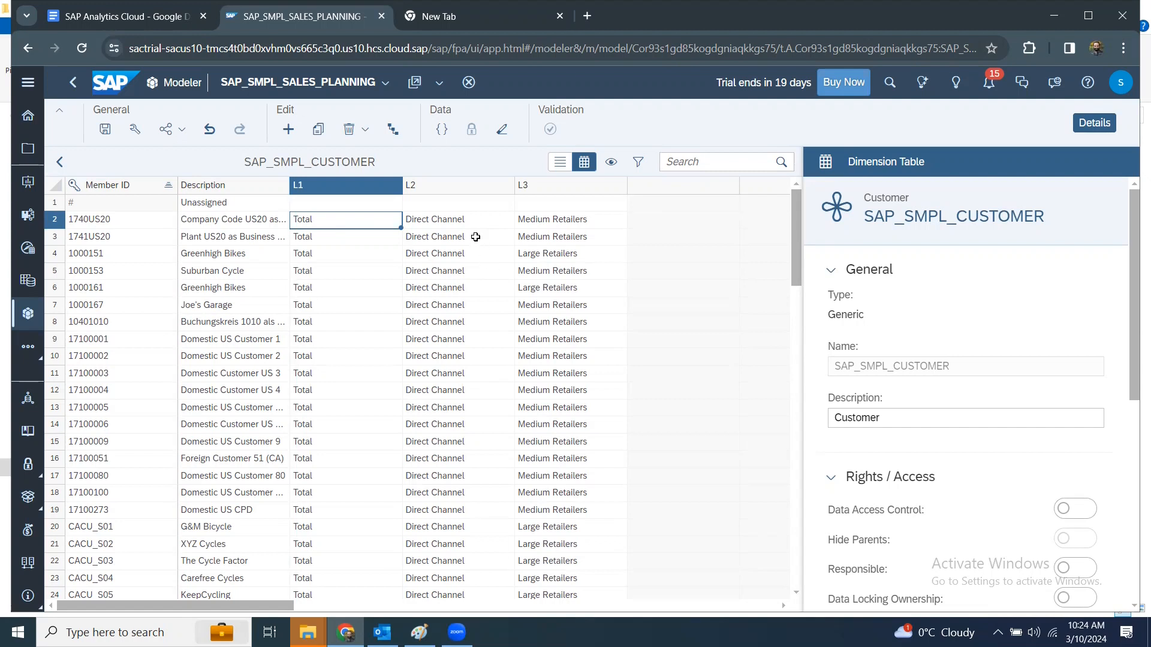
scroll(497, 297, "down", 5)
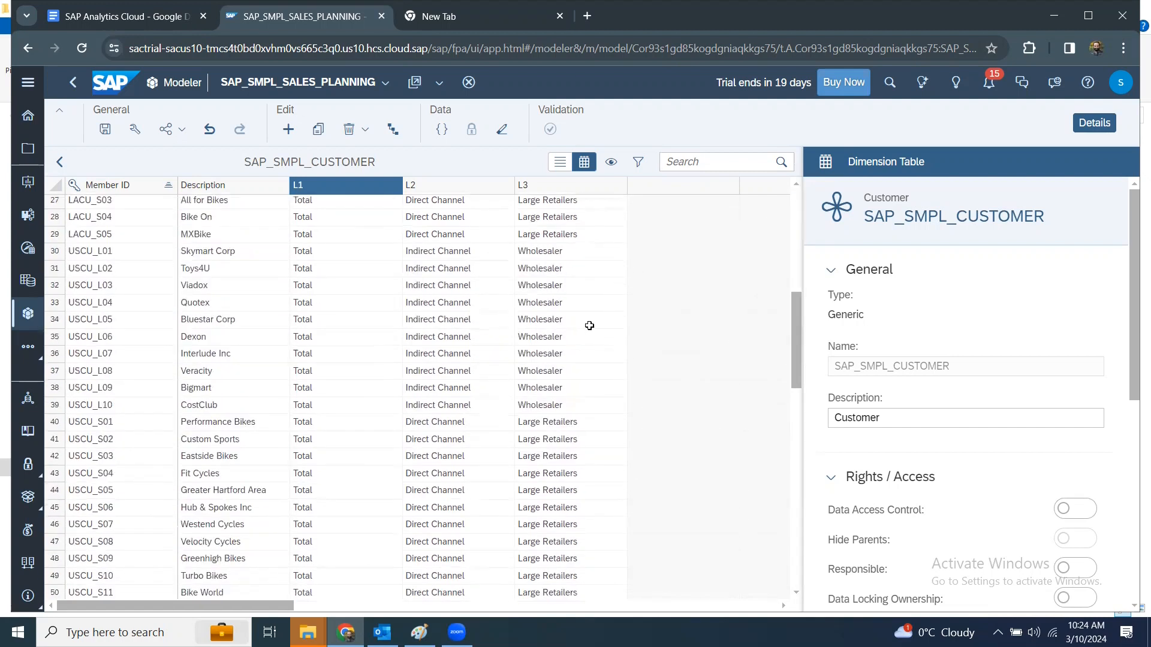
scroll(580, 326, "up", 5)
scroll(567, 282, "up", 1)
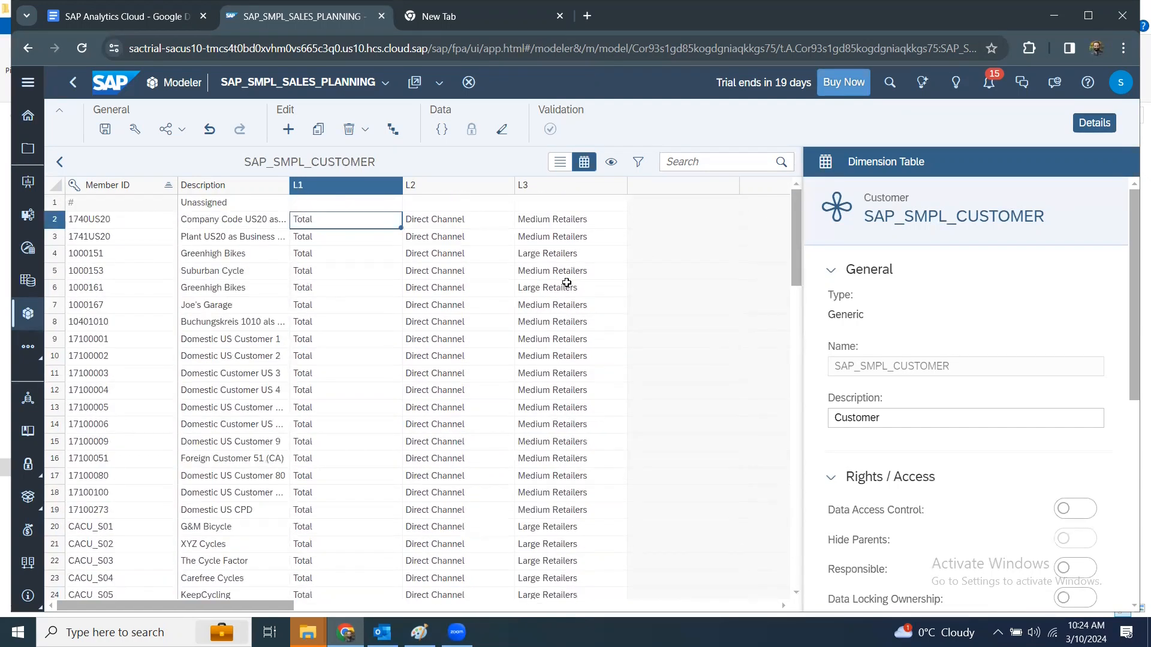
scroll(605, 320, "down", 7)
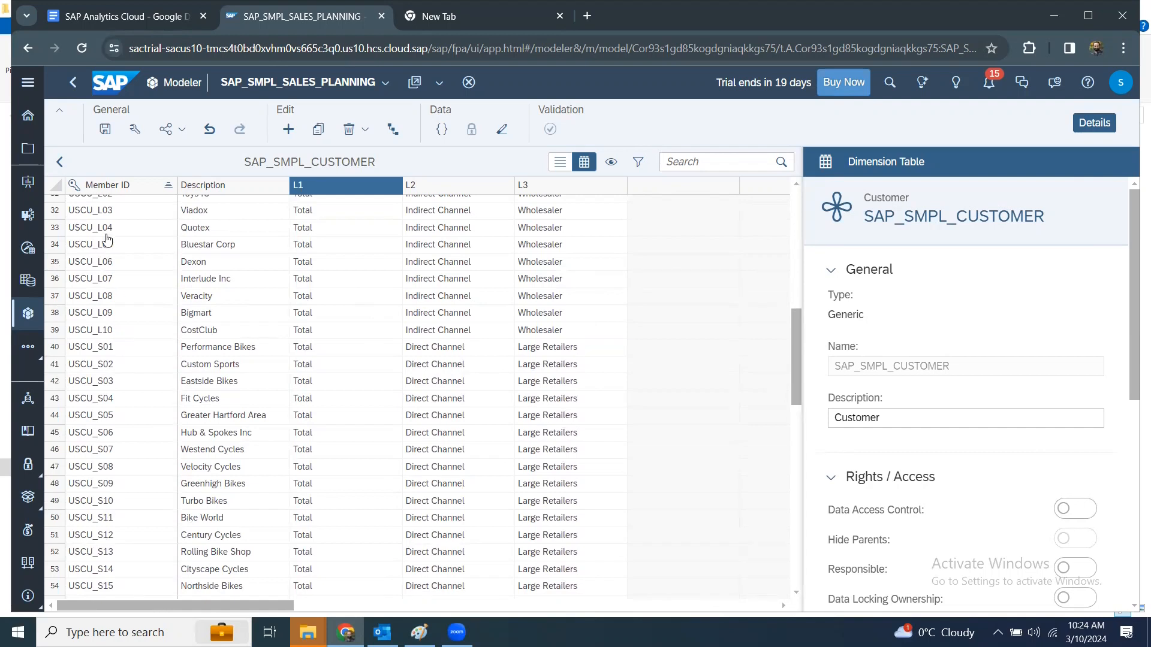
scroll(107, 240, "up", 2)
scroll(107, 239, "up", 4)
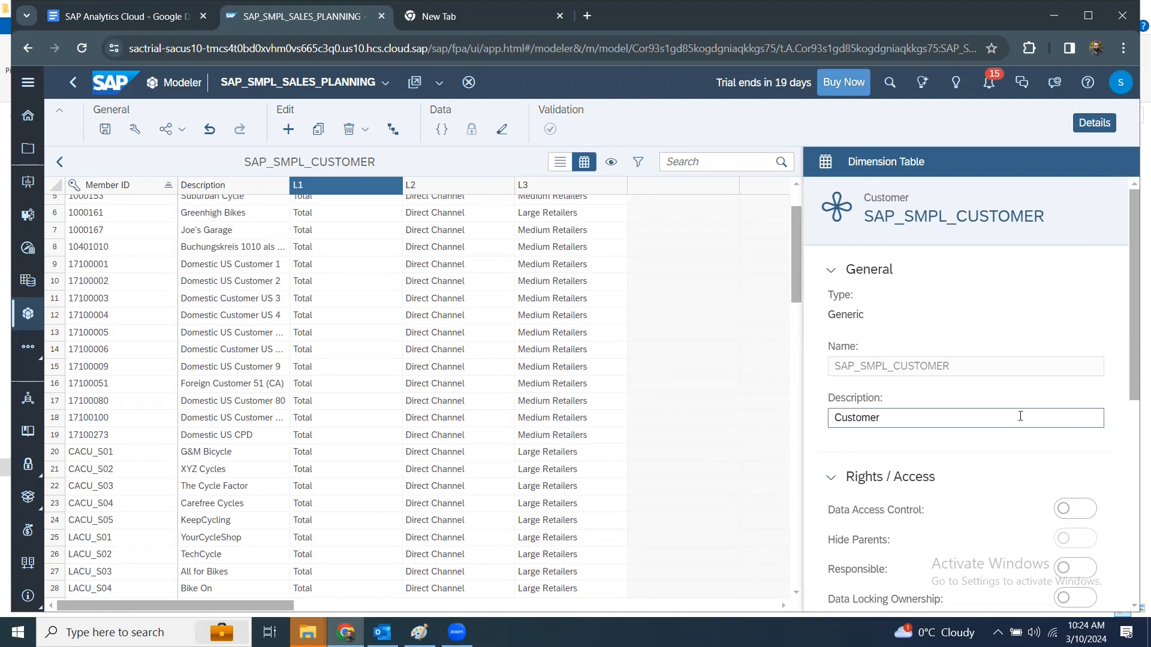
Step: Bring up the customer dimension's properties and hierarchies and open level-based hierarchy H1 in the Hierarchy Builder
scroll(1135, 426, "down", 5)
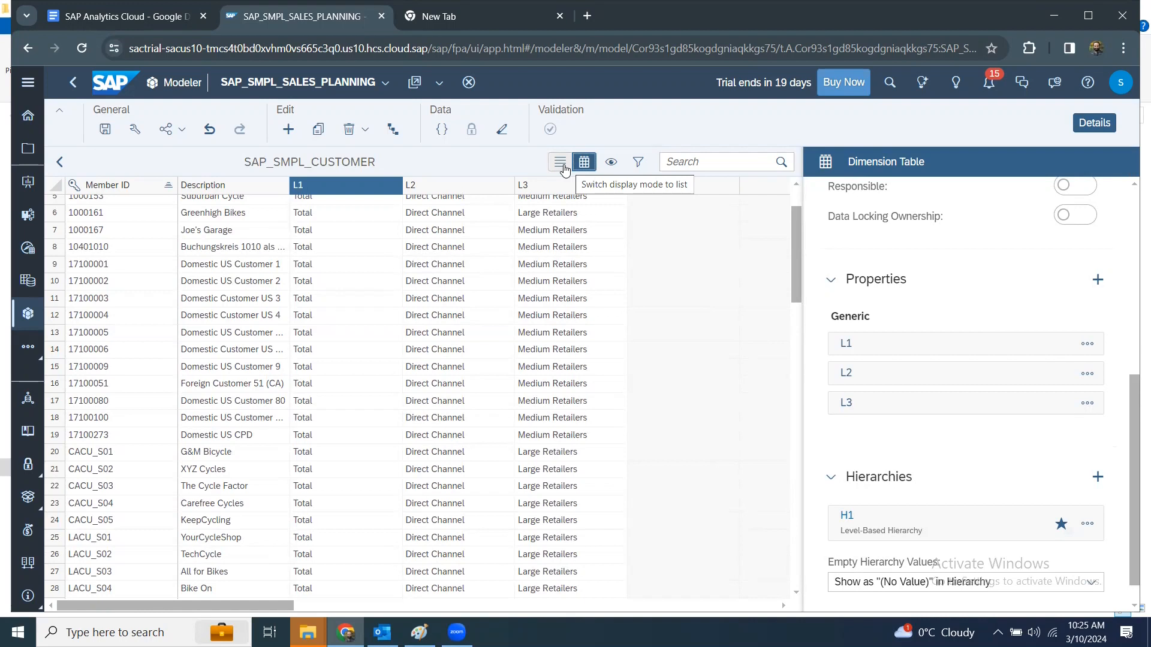
left_click(1086, 525)
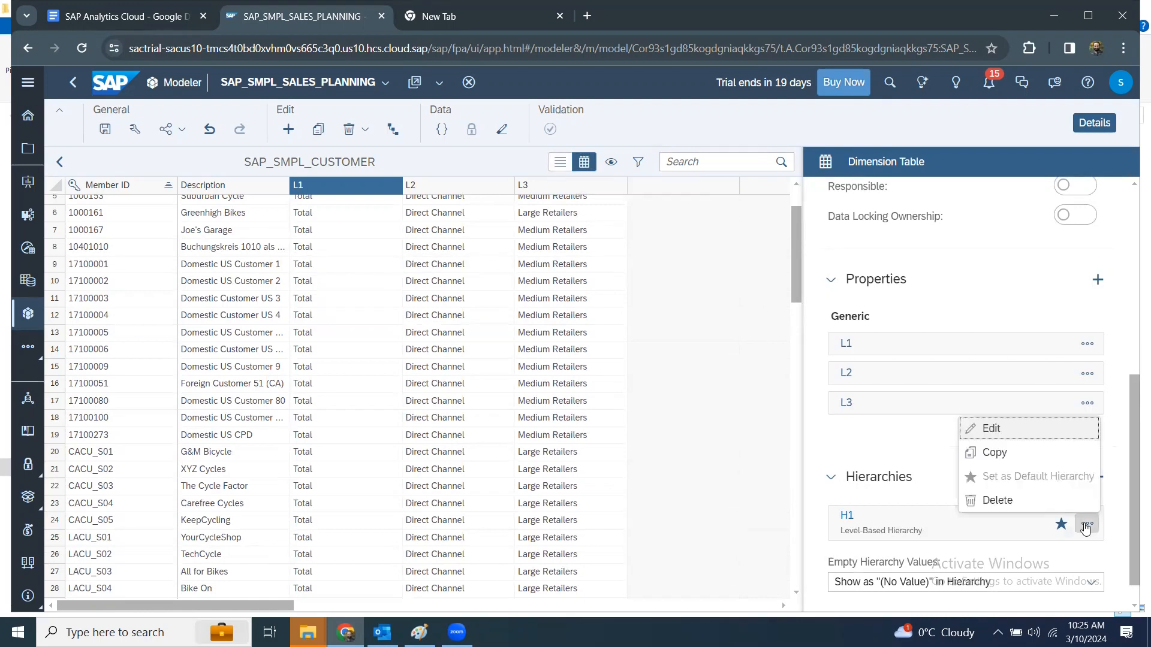
left_click(1031, 429)
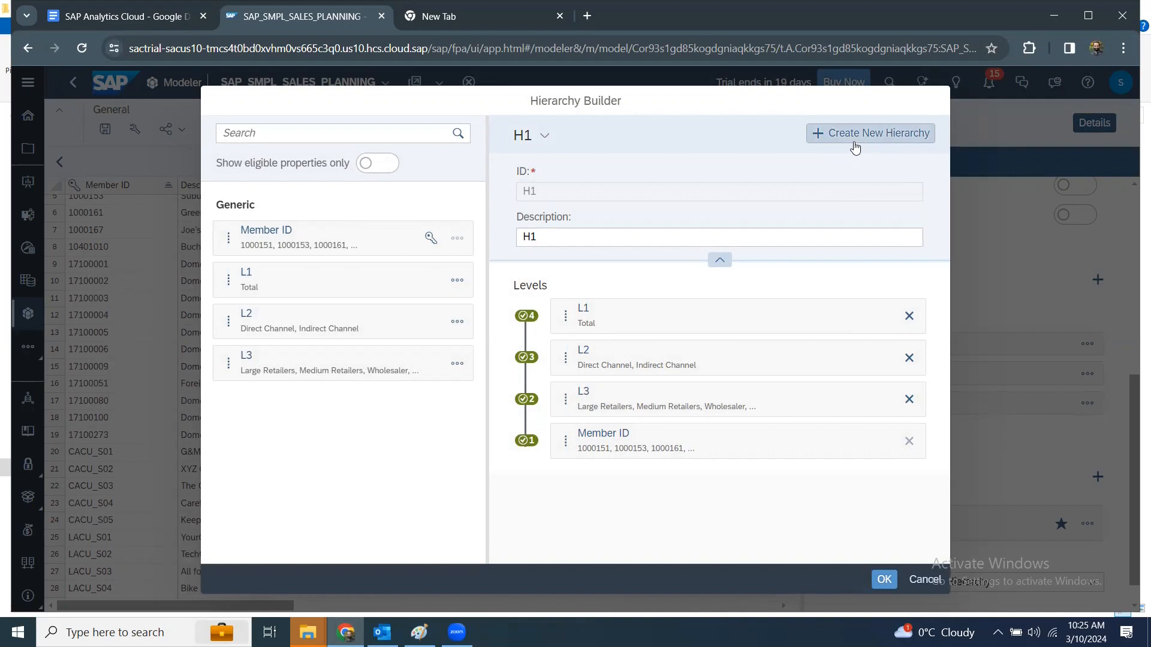
Step: Try building a new level-based hierarchy with ID L1andL2 and levels L1 and L2 above Member ID, and discard it
left_click(856, 144)
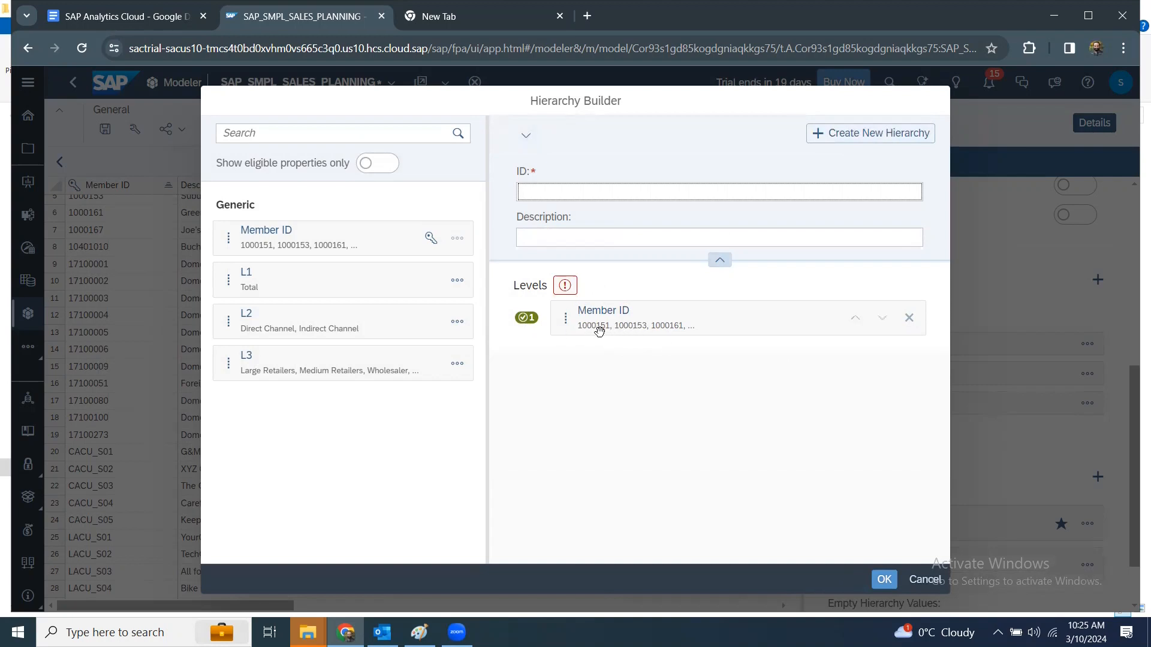
type("L1an")
type("dL3")
key("BackSpace")
type("2")
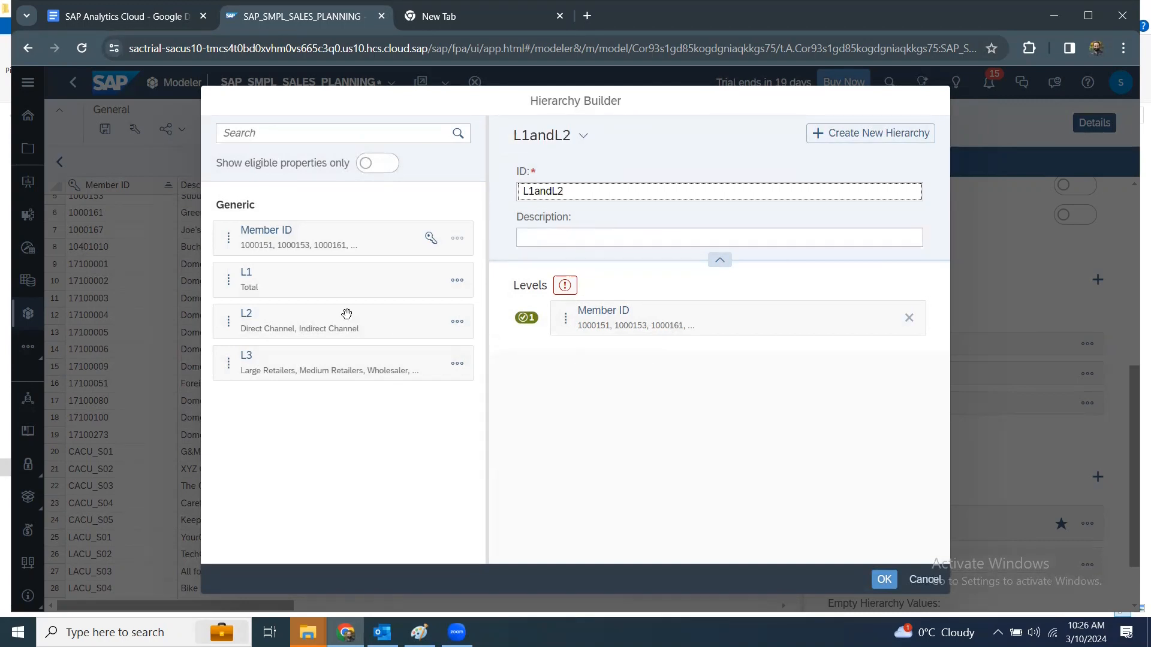
left_click_drag(285, 277, 599, 359)
left_click_drag(368, 277, 620, 318)
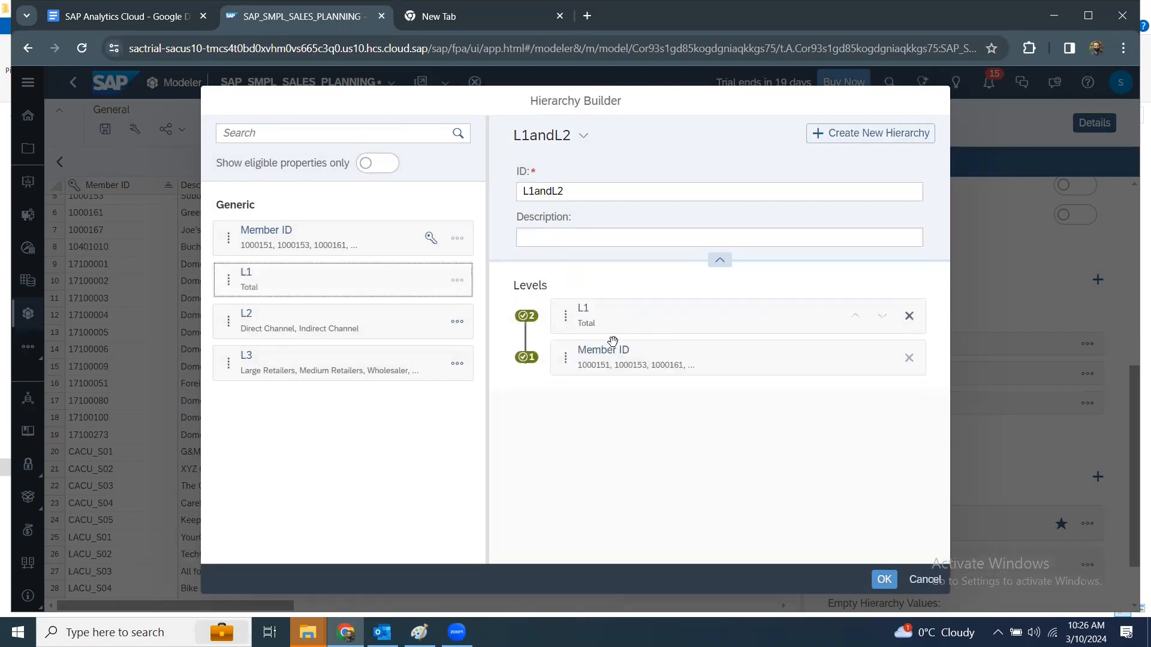
left_click_drag(264, 314, 594, 333)
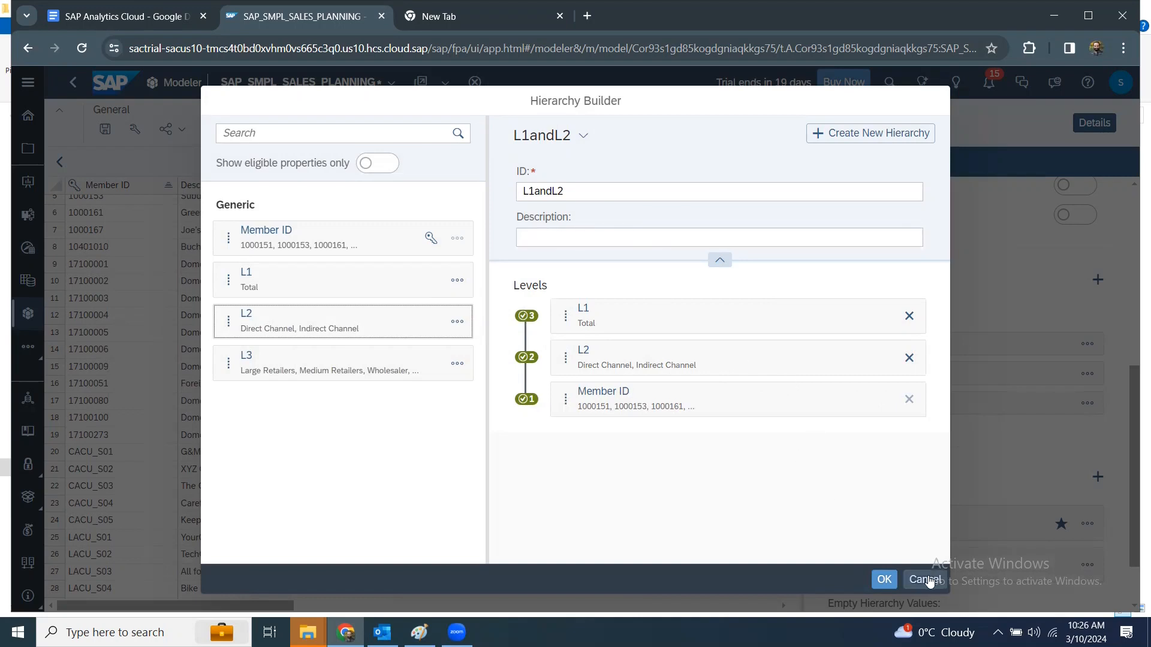
left_click(927, 580)
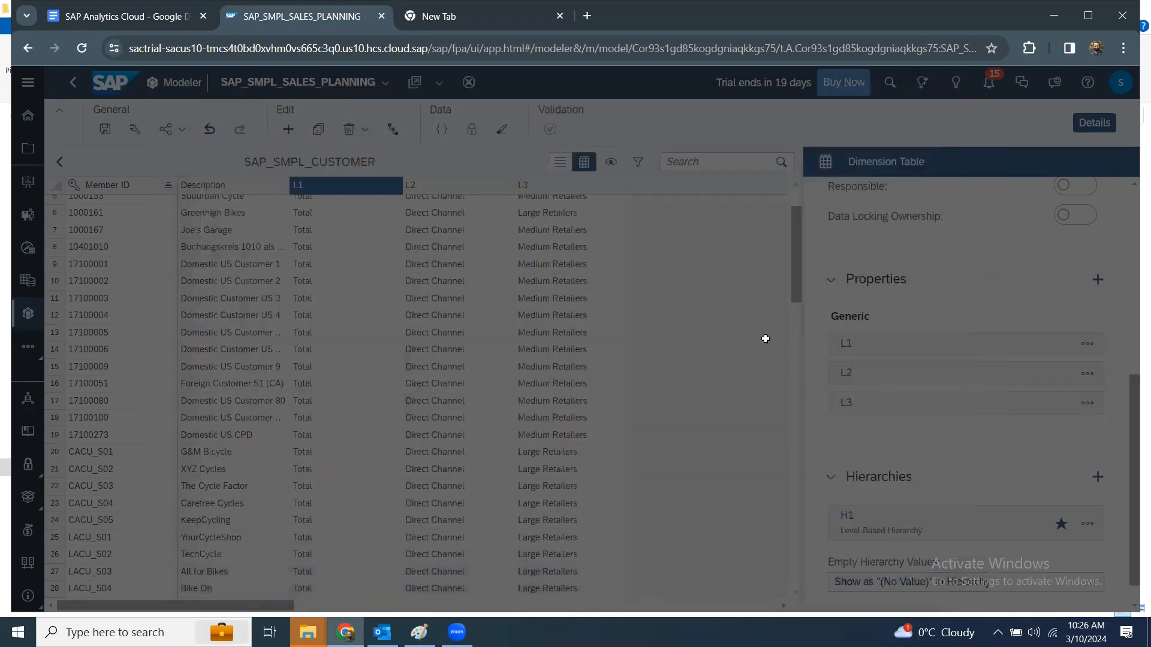
Step: Return to the model structure, open the SAP_SMPL_SALESORG dimension table and examine its members, properties and hierarchies
scroll(580, 355, "up", 2)
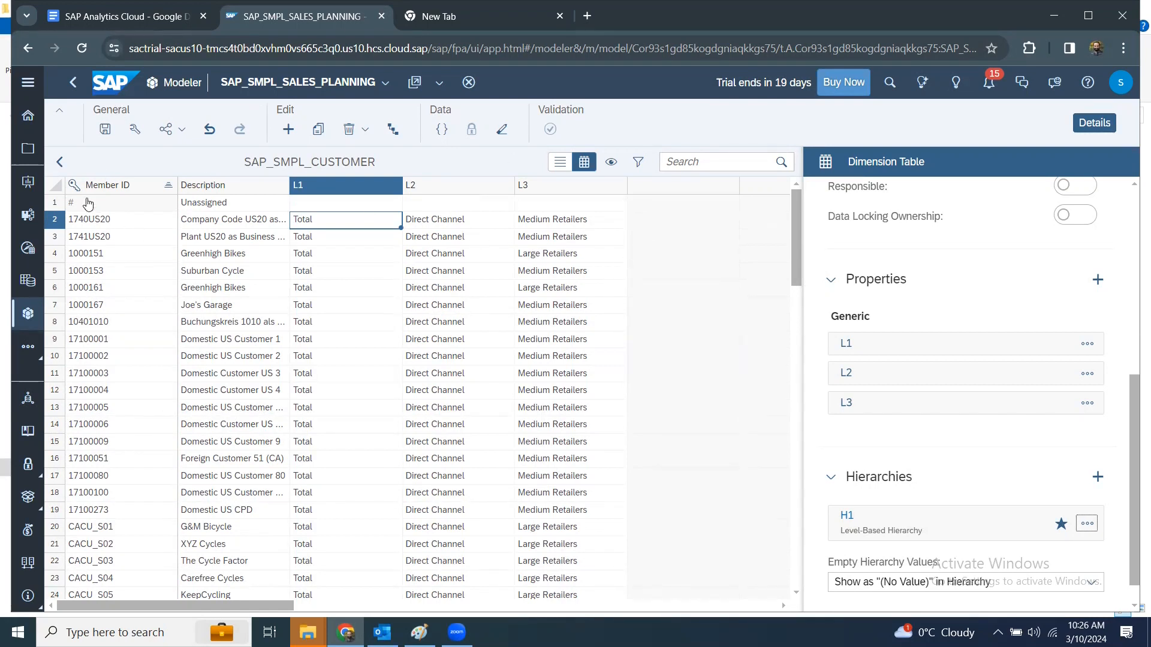
left_click(61, 162)
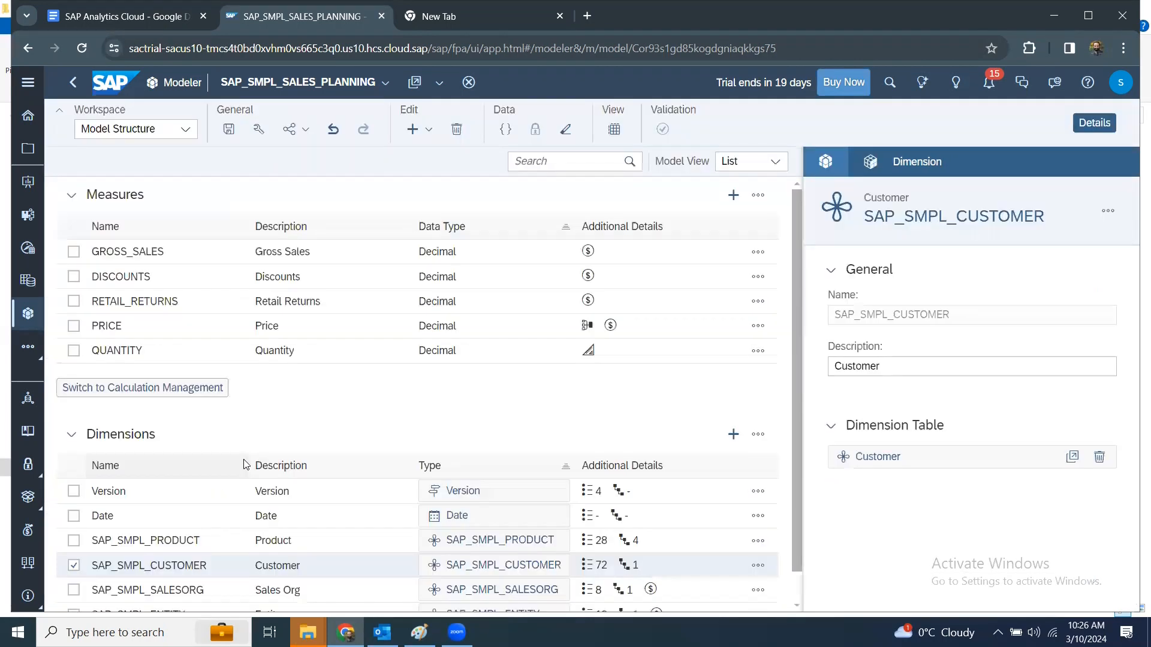
scroll(276, 528, "down", 1)
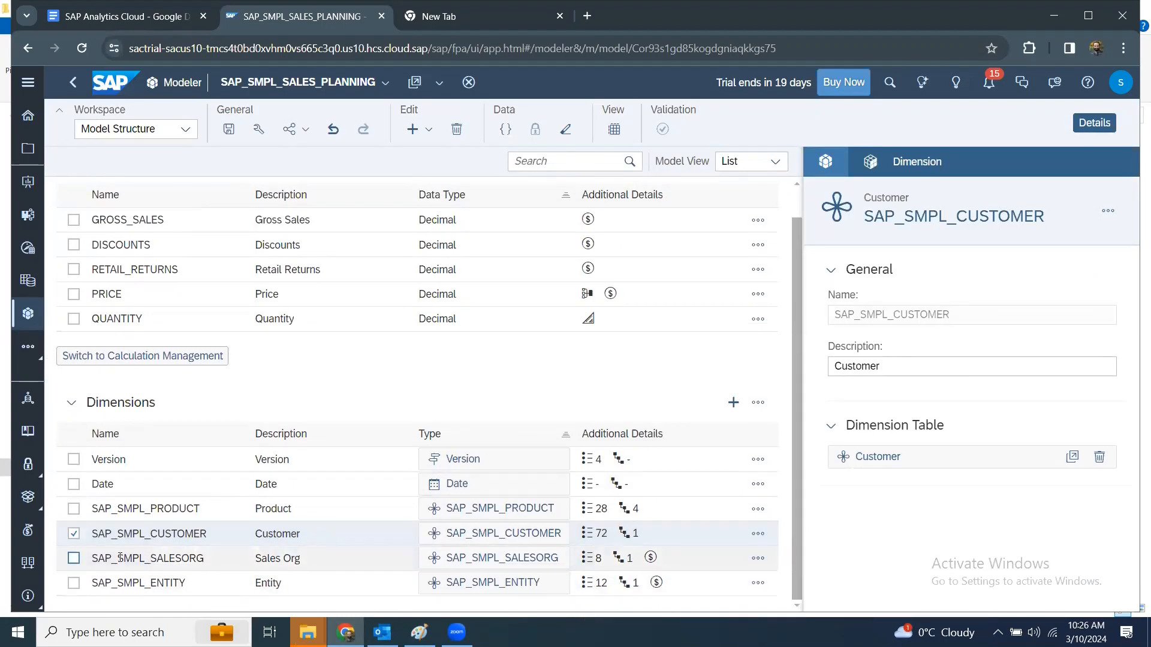
left_click(73, 533)
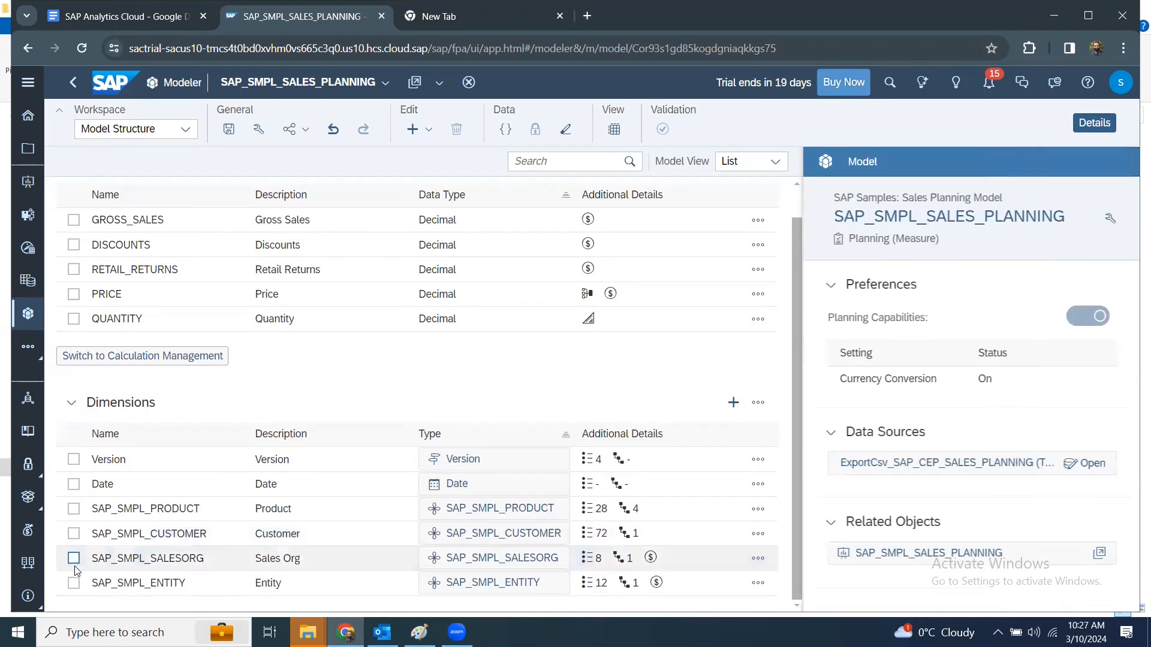
left_click(73, 558)
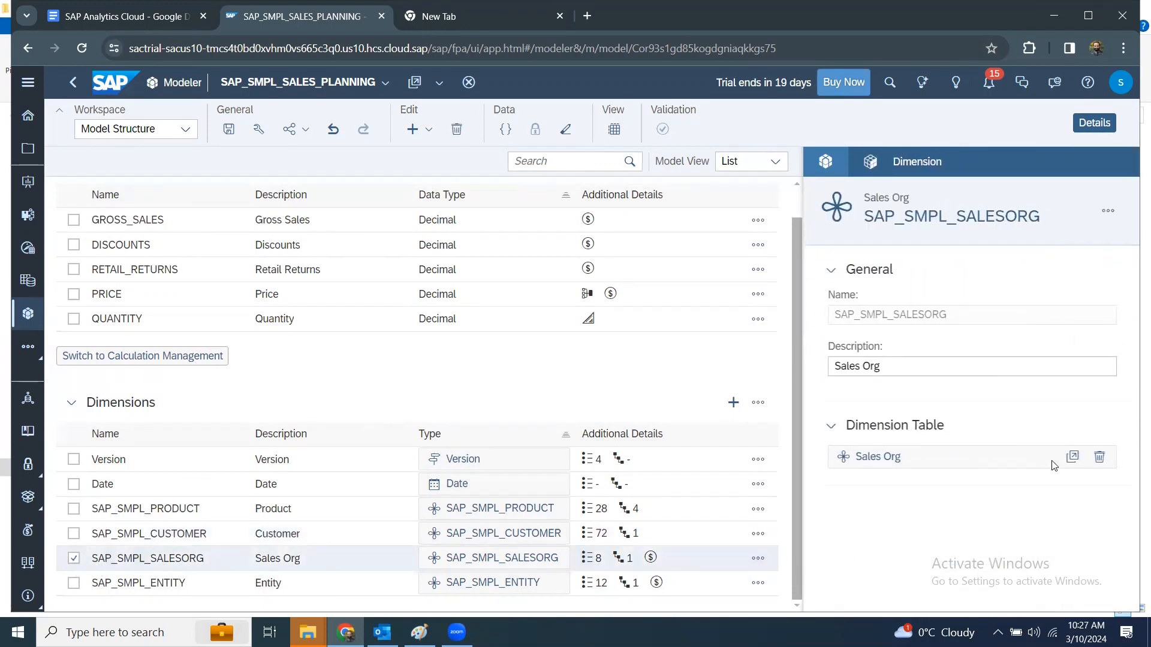
left_click(1072, 457)
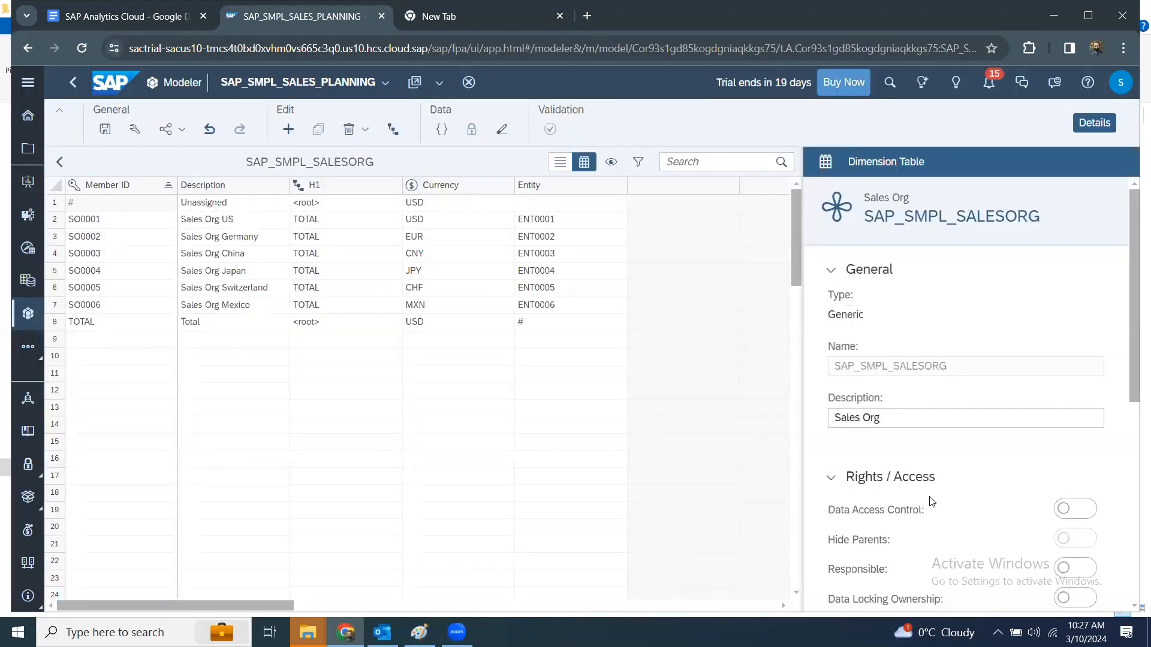
scroll(923, 500, "down", 5)
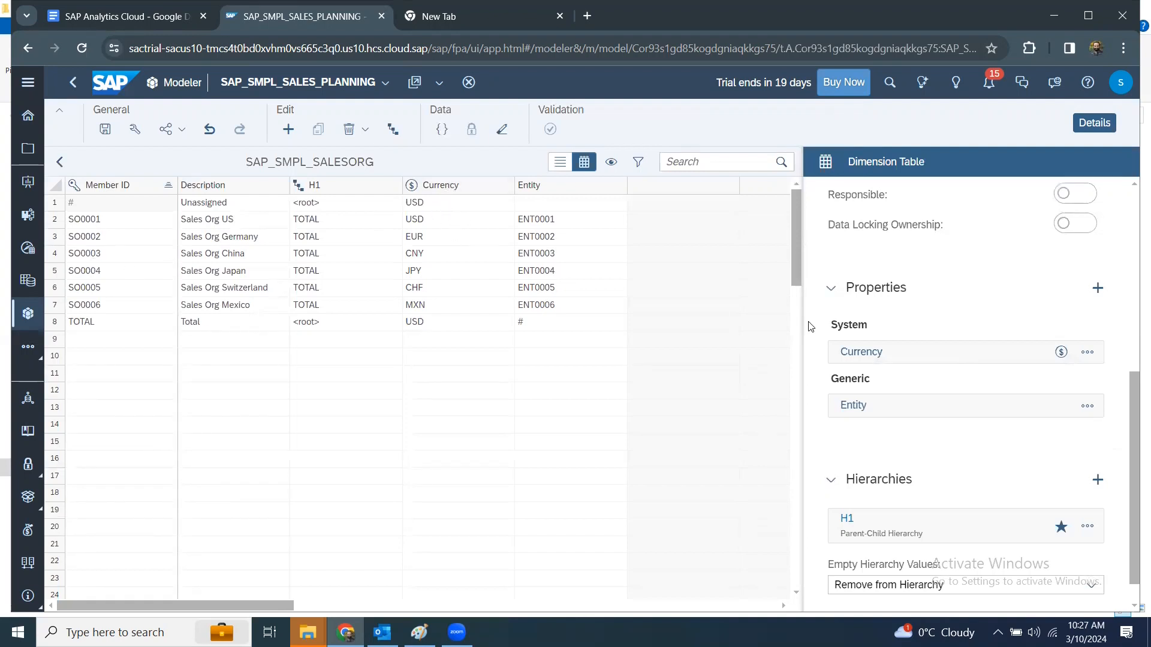
Step: Return to the model structure and show the details of only the SAP_SMPL_ENTITY dimension
left_click(61, 162)
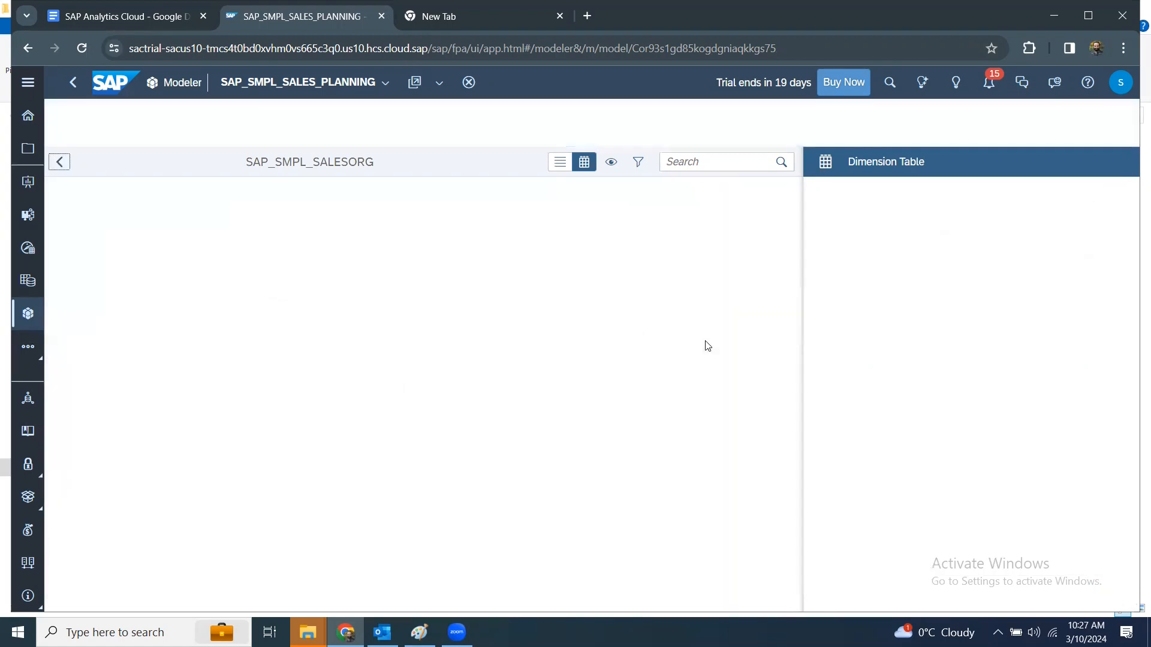
scroll(78, 585, "down", 1)
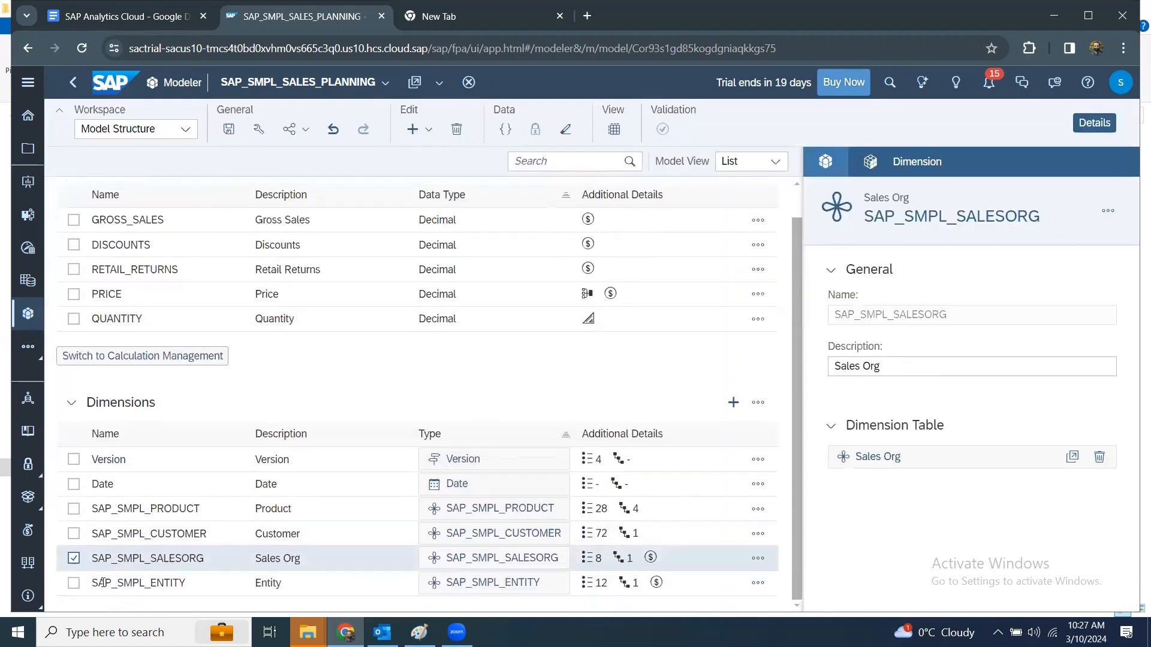
left_click(74, 584)
left_click(73, 558)
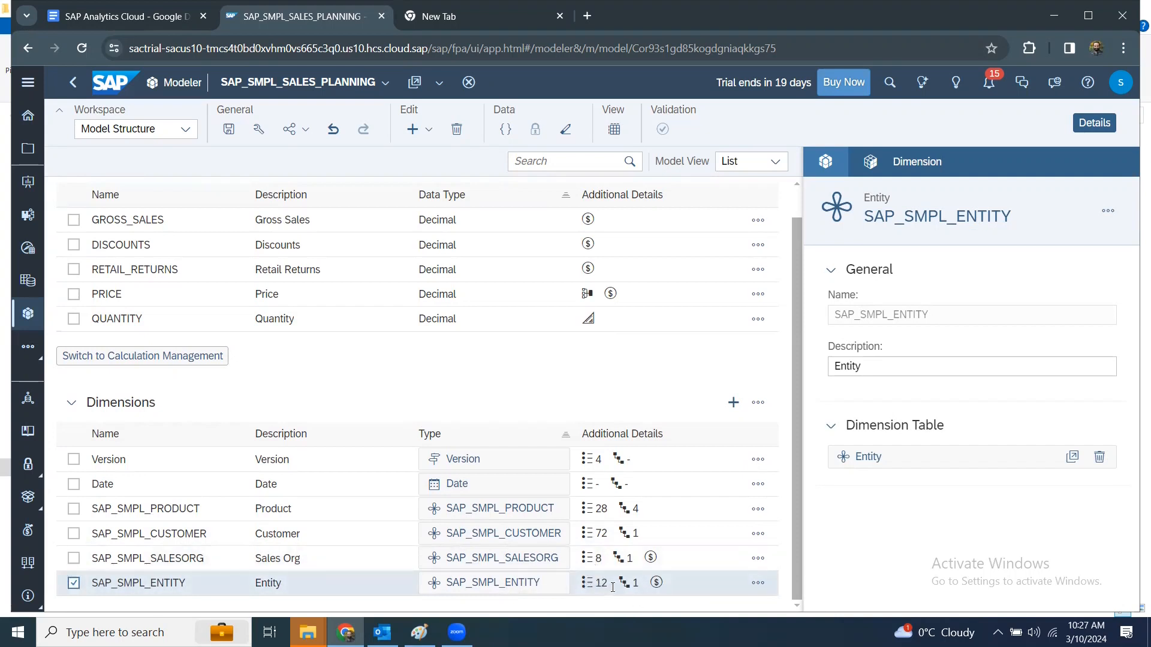
Step: Open the SAP_SMPL_ENTITY dimension table, examine its members, properties and hierarchy, and return to the model structure
left_click(1073, 457)
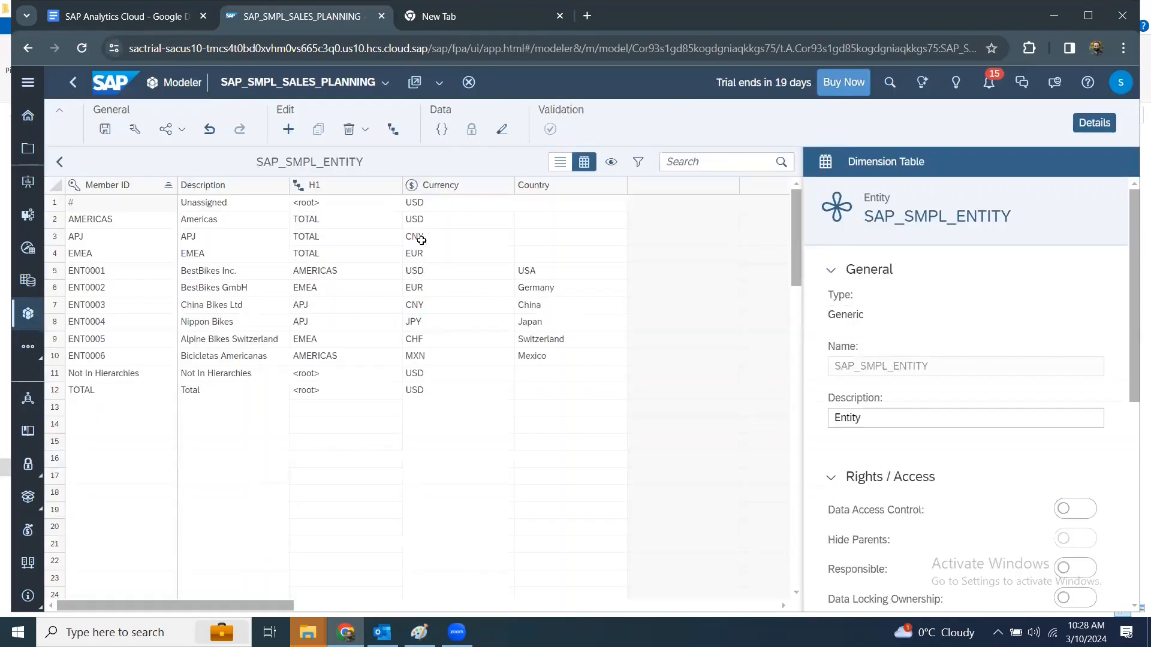
scroll(938, 444, "down", 5)
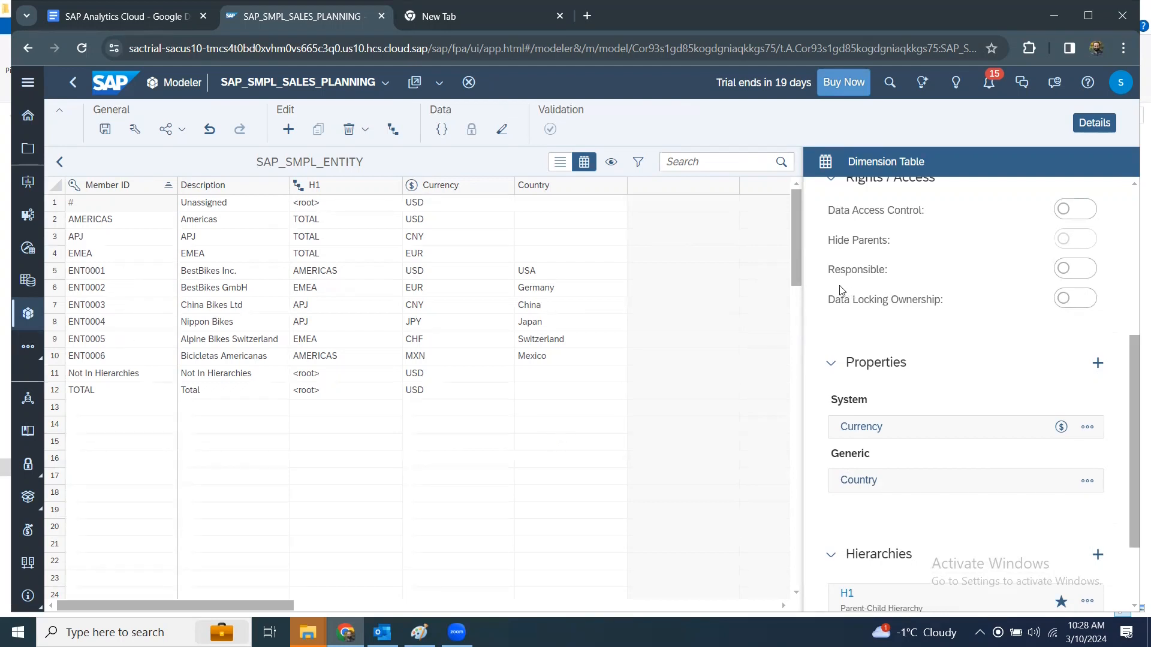
left_click(59, 164)
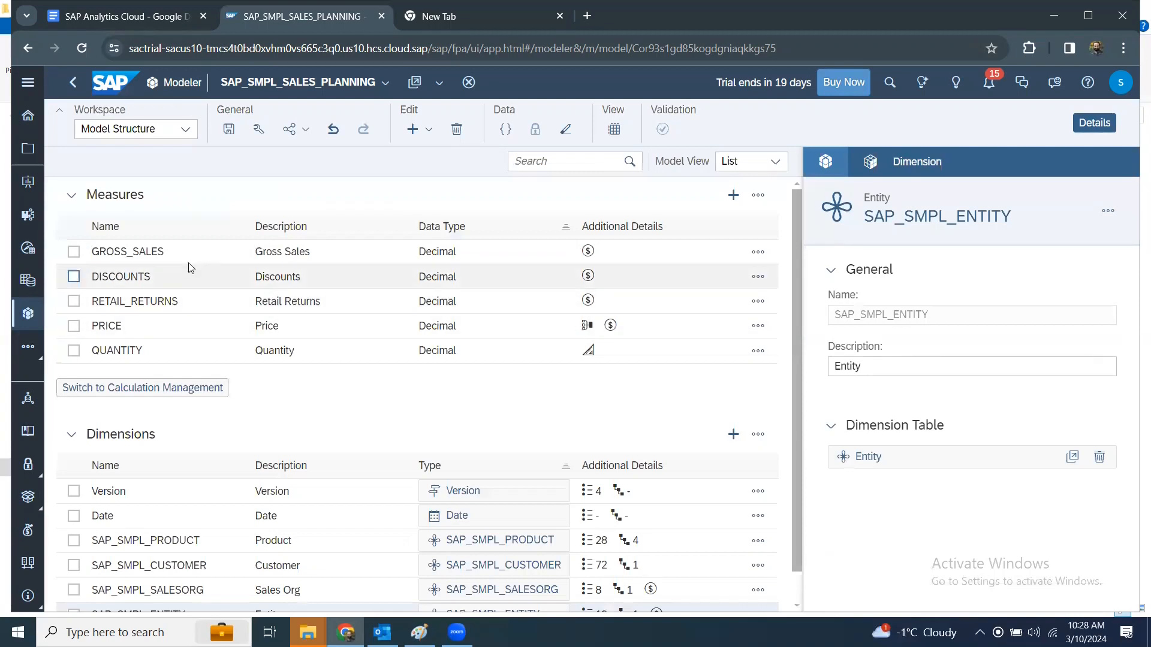
Step: Review the model's calculated measures and the NET_SALES formula in the Calculations workspace, and return to Model Structure
left_click(190, 136)
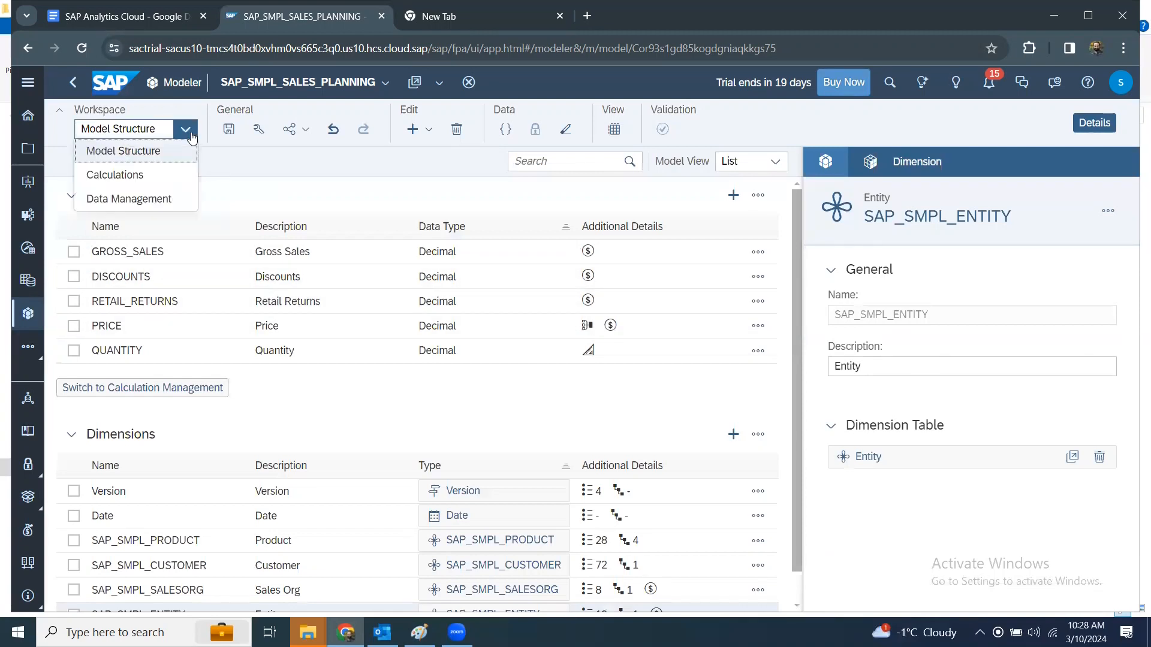
left_click(141, 183)
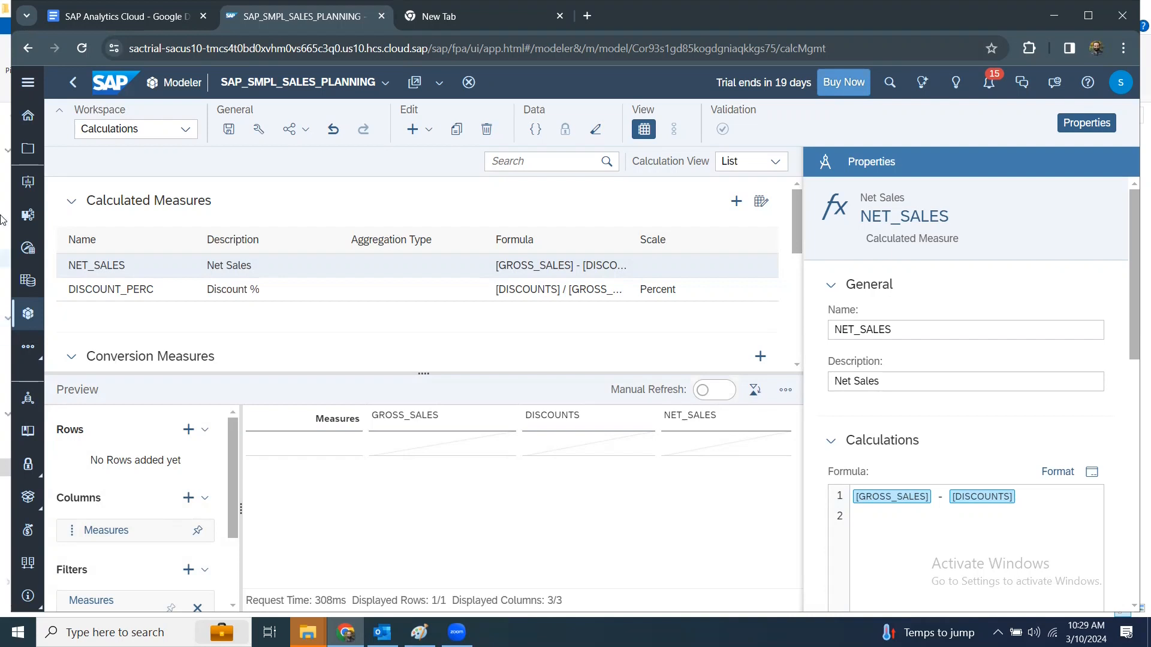
left_click(157, 130)
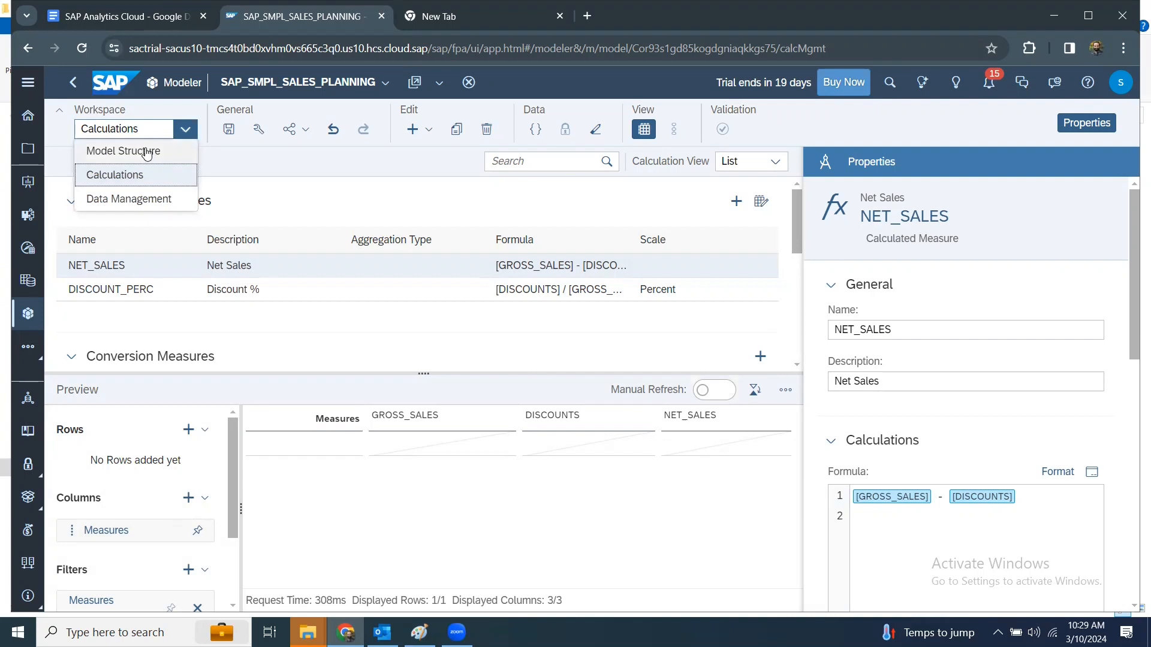
left_click(147, 153)
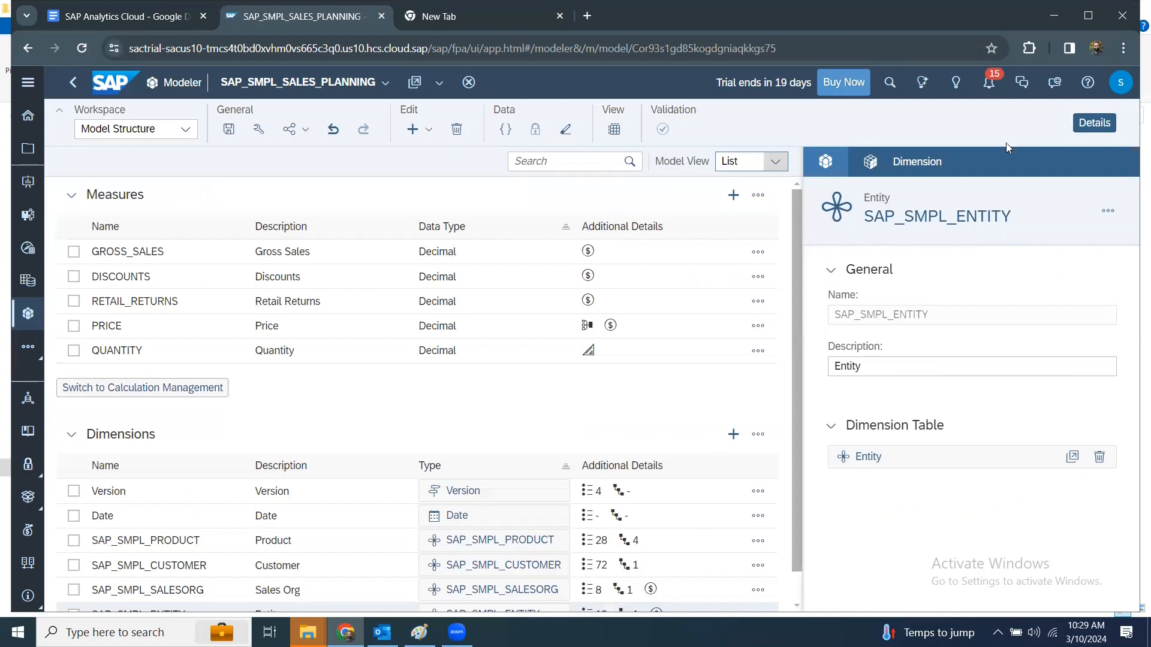
Step: Hide the details pane, look at the model structure as a graph, and switch back to the list view
left_click(1094, 123)
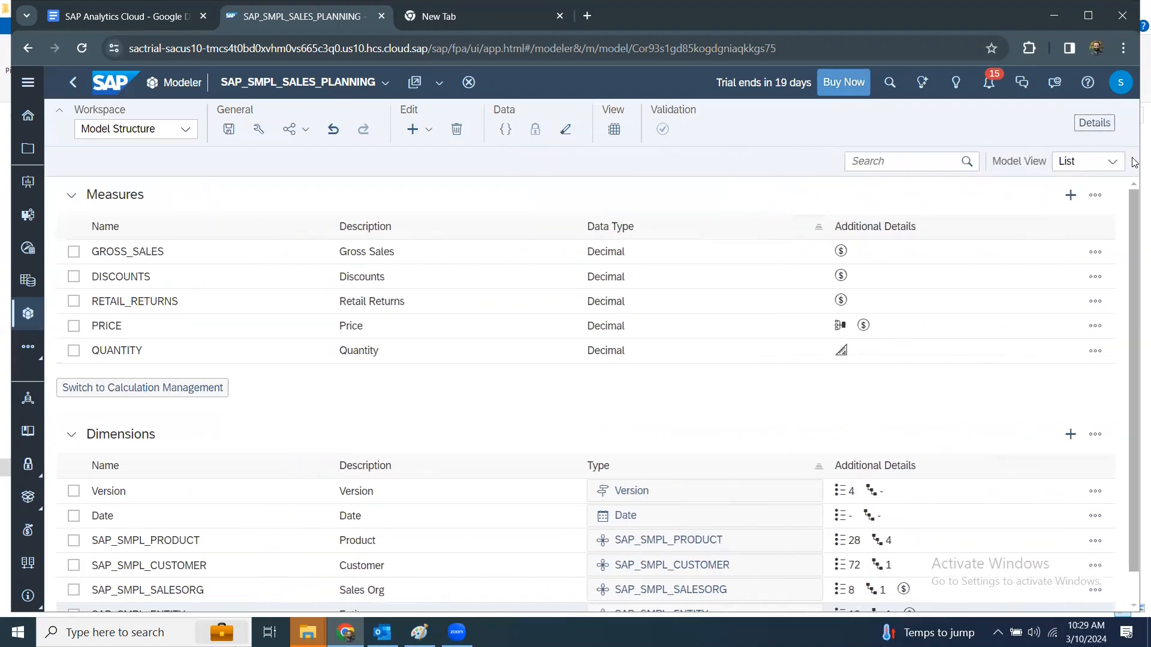
left_click(1108, 163)
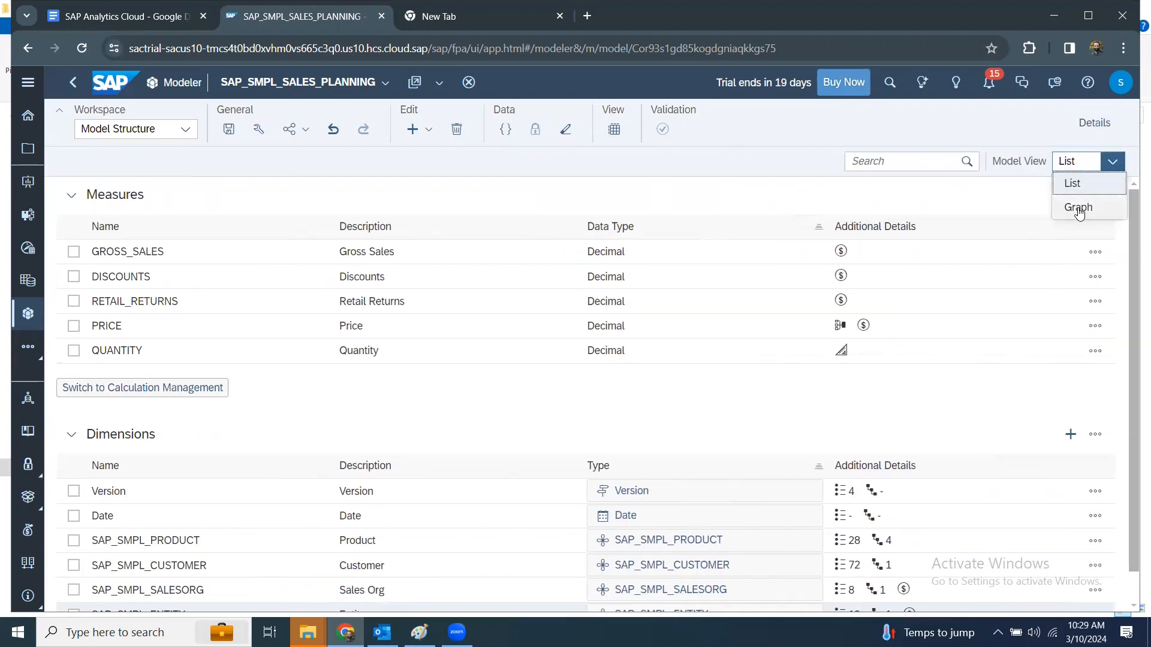
left_click(1079, 207)
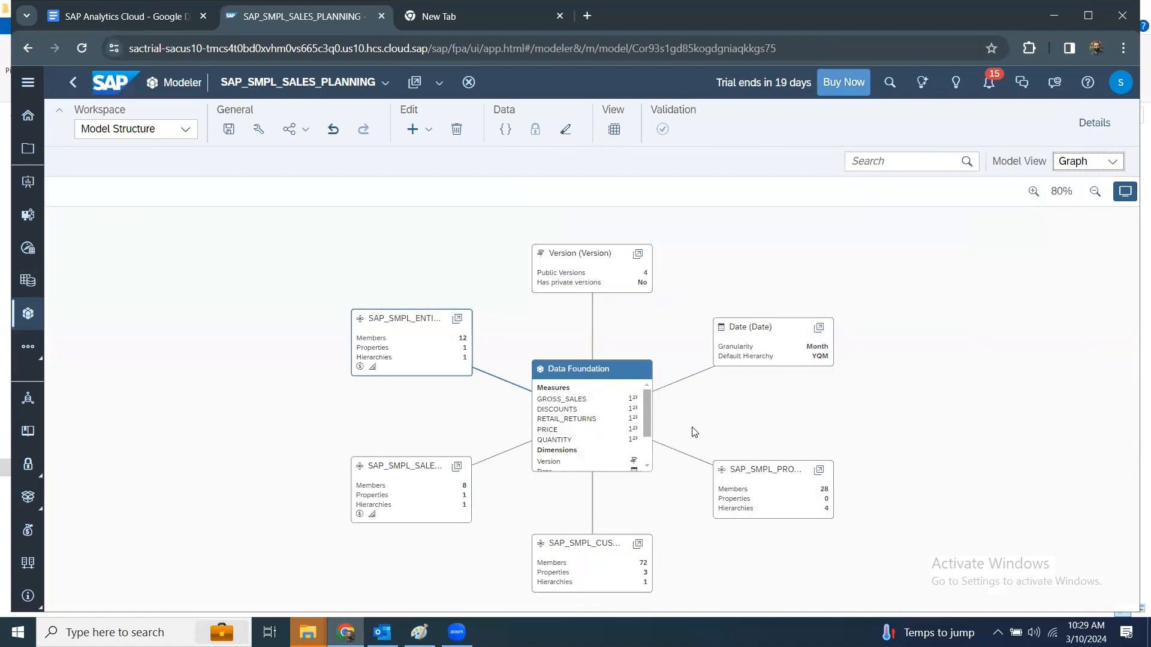
left_click(1108, 162)
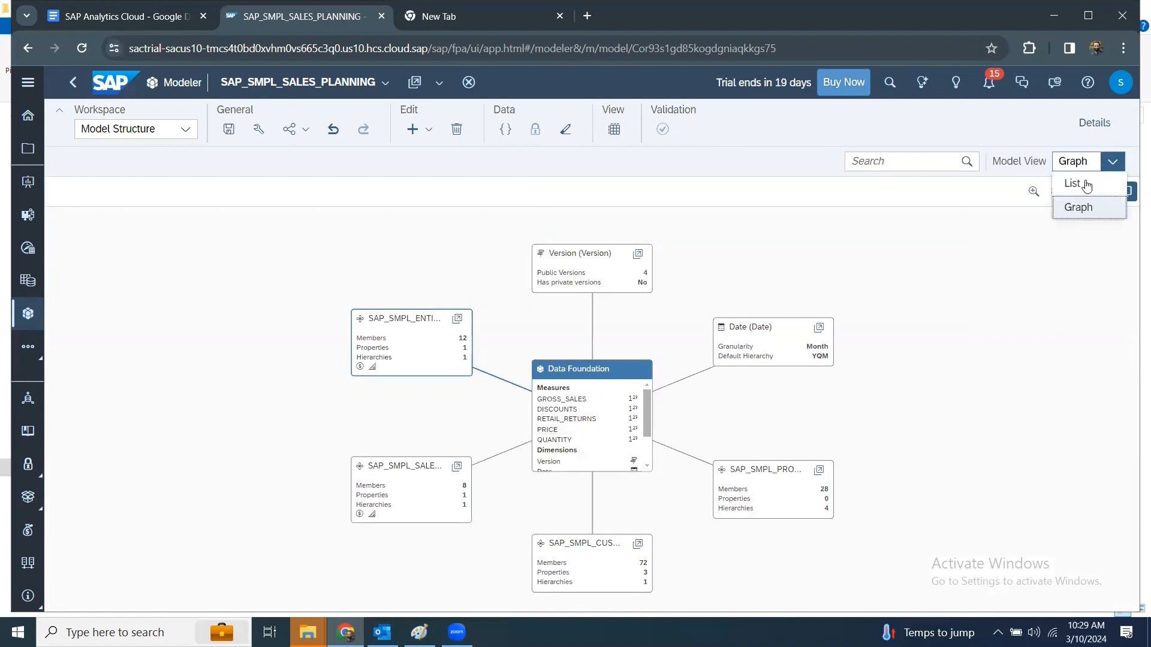
left_click(1087, 186)
Step: Examine the model's import and export jobs in the Data Management workspace, and return to Model Structure
left_click(177, 128)
left_click(122, 199)
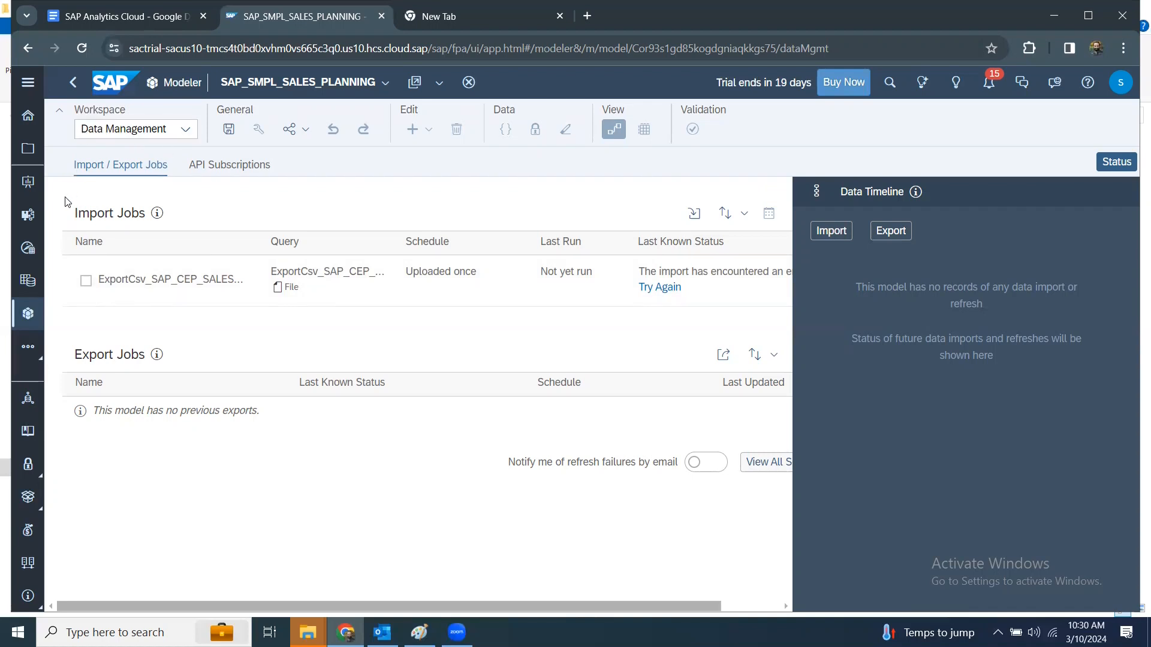
left_click(169, 130)
left_click(124, 151)
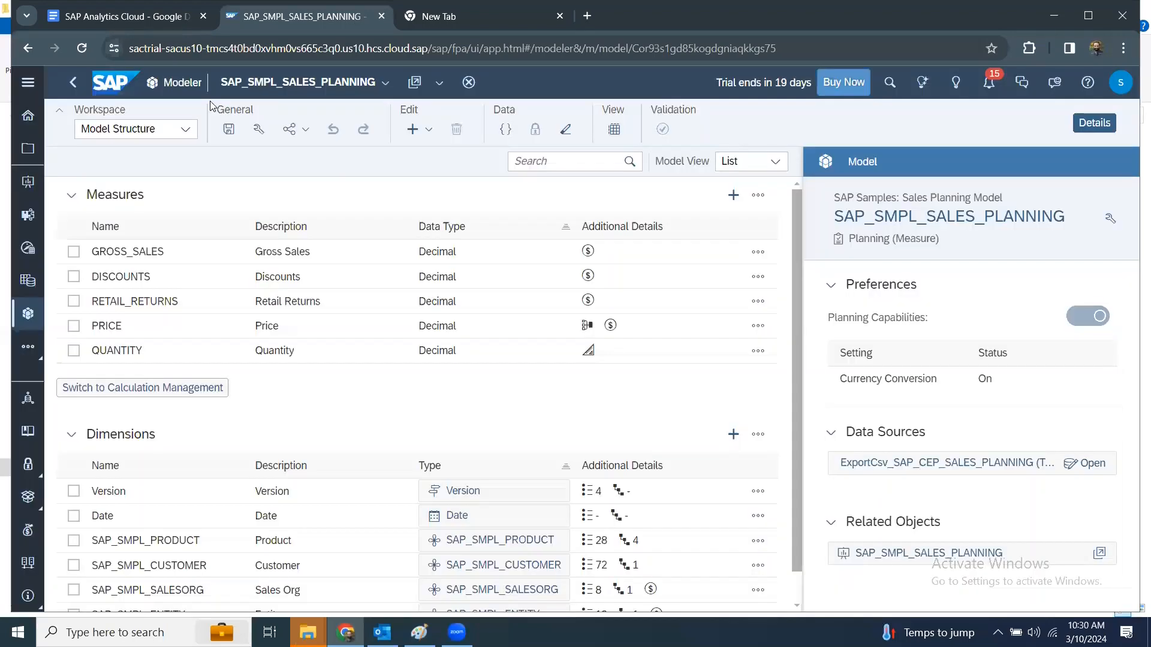
Step: Leave the model, view the Overview page of the SAP_SMPL_SALES_PLANNING story, and return to the SAP_SMPL_Planning folder
left_click(73, 85)
left_click(305, 209)
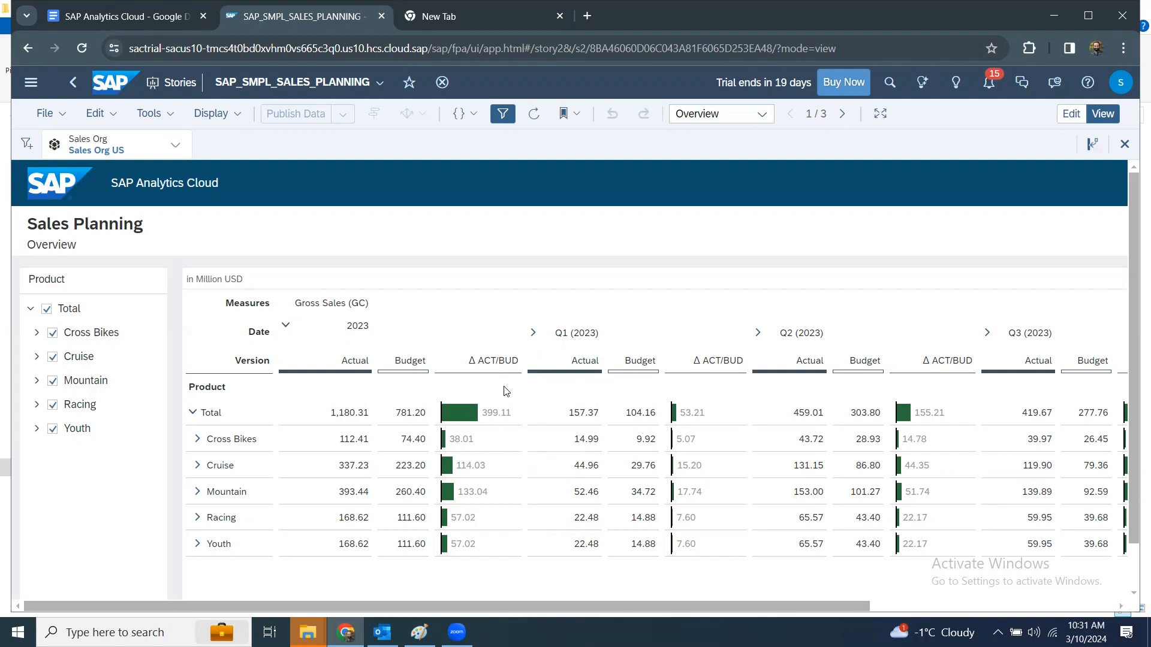
left_click_drag(858, 607, 584, 585)
left_click(74, 84)
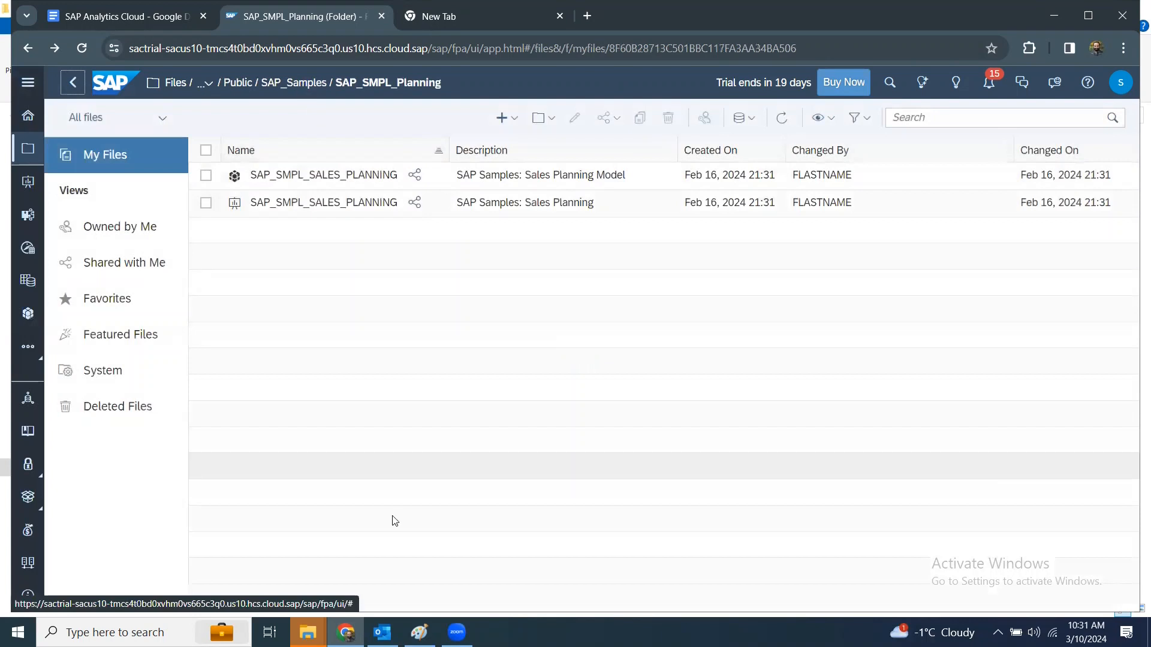
Step: Switch to the SAP Analytics Cloud notes in Google Docs, read the section on further sample models, and return to the file list
left_click(117, 18)
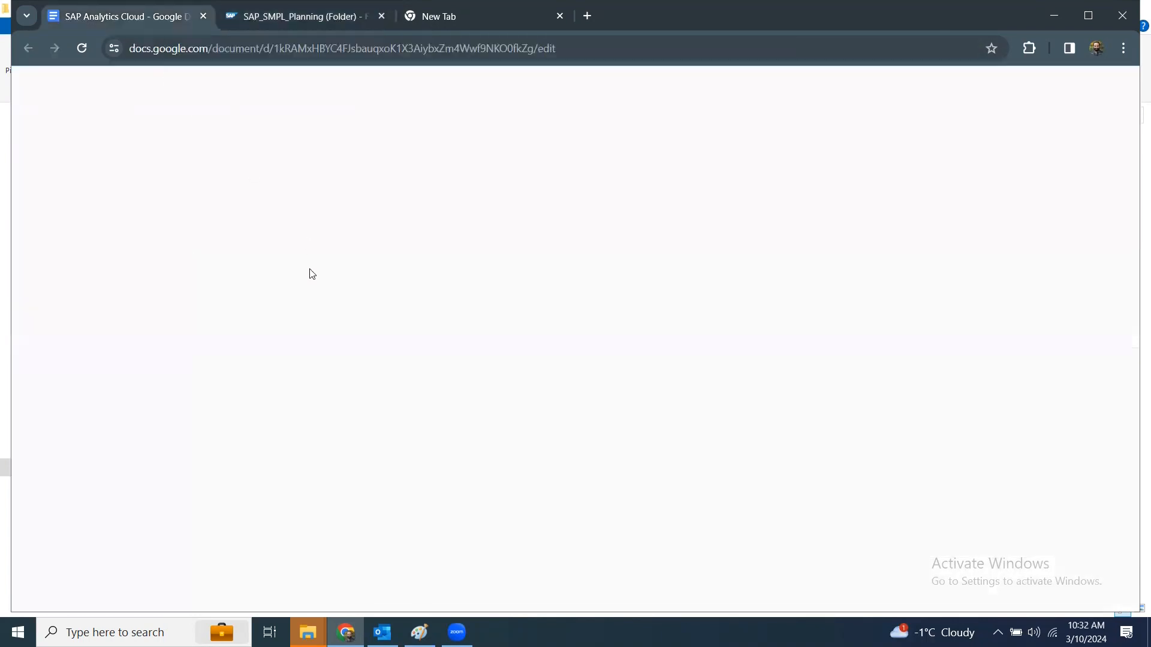
scroll(447, 324, "down", 6)
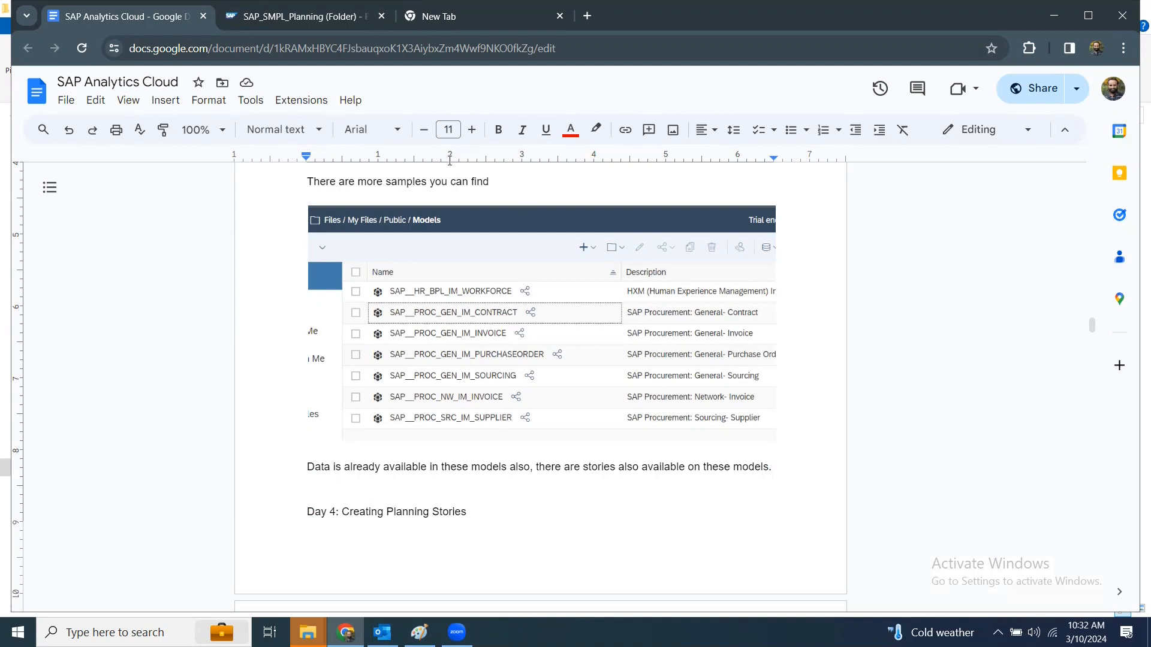
left_click(306, 16)
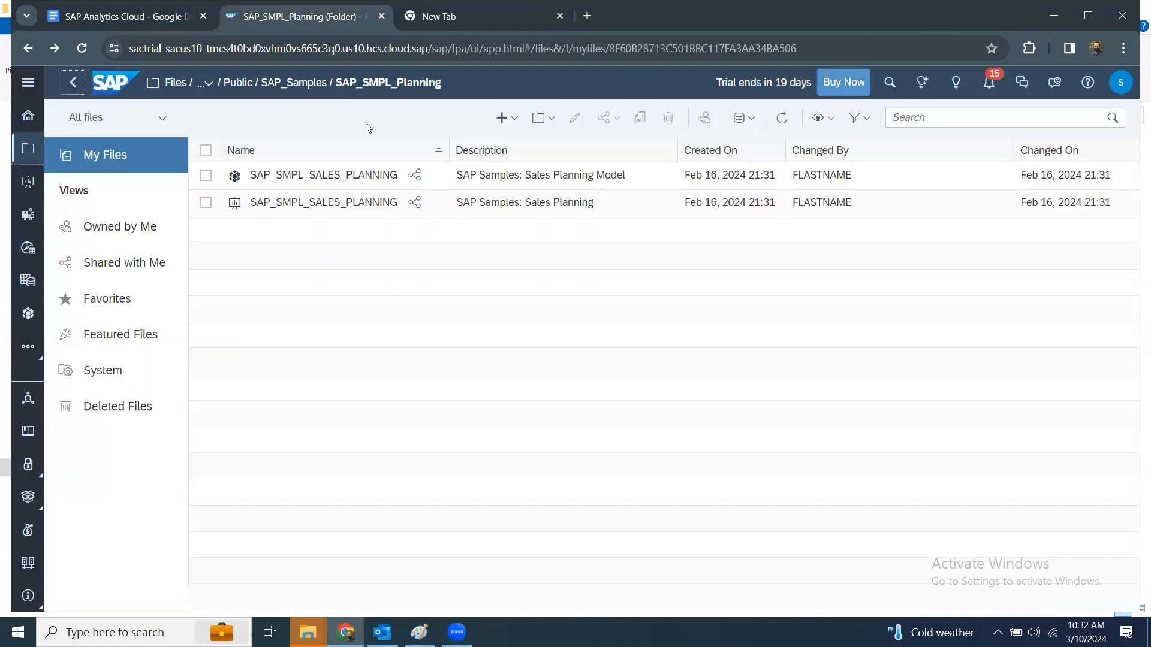
Step: Start copying the SAP_SMPL_SALES_PLANNING model and choose the Channel_Publish folder inside the personal planning work folder as destination
left_click(206, 175)
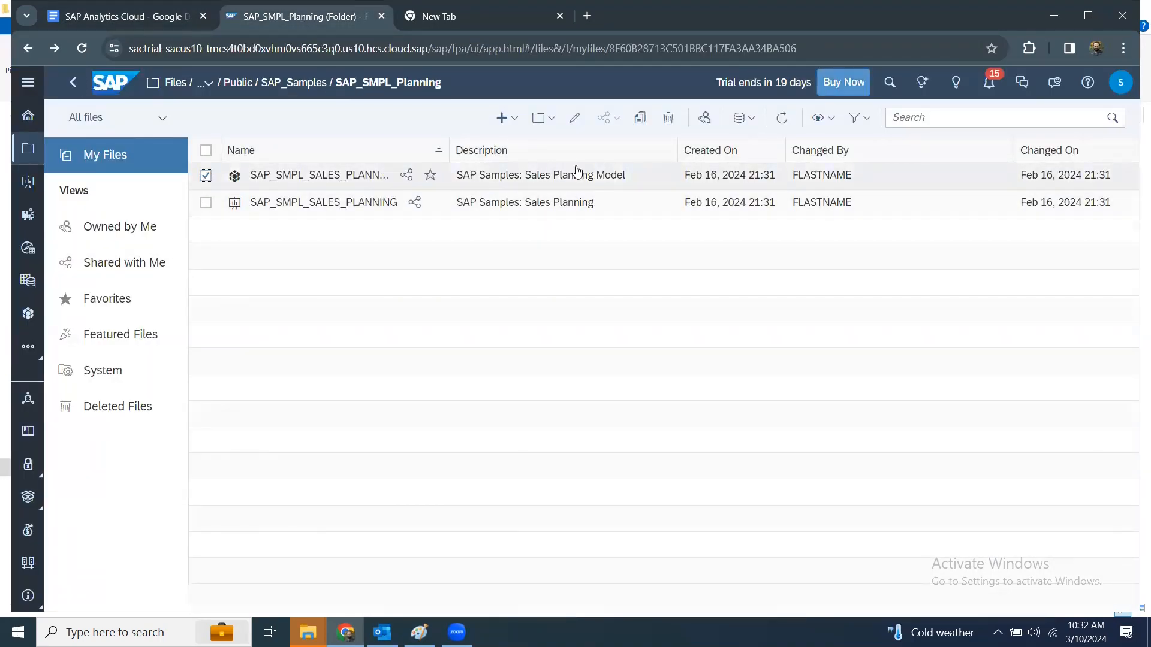
left_click(644, 119)
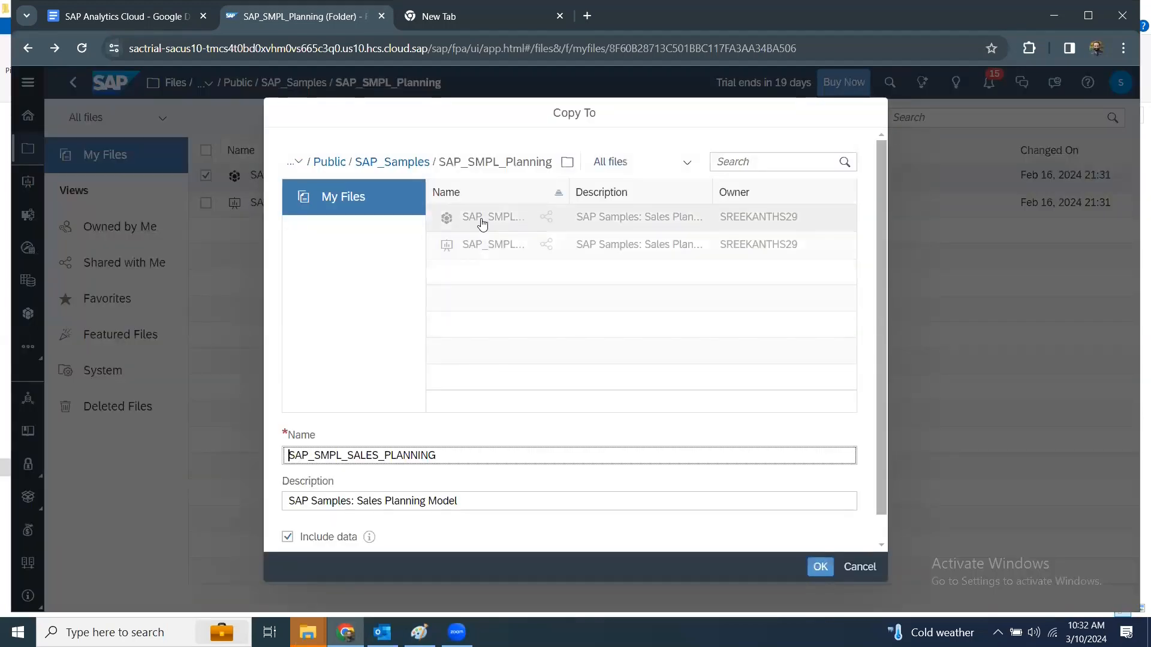
left_click(329, 162)
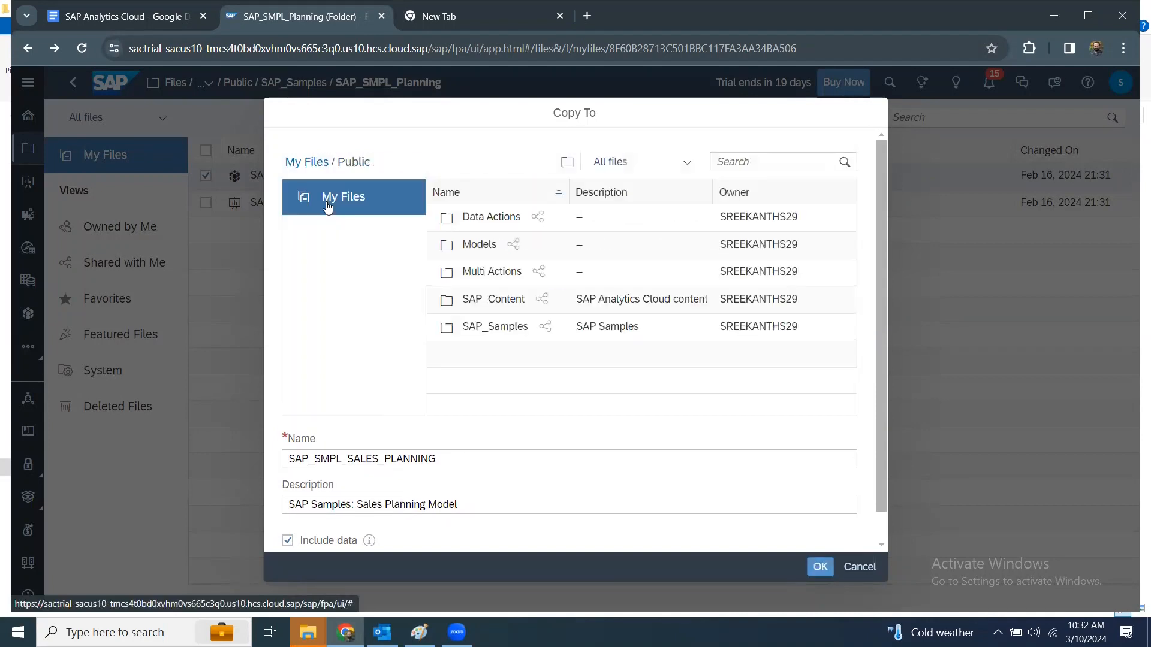
left_click(345, 215)
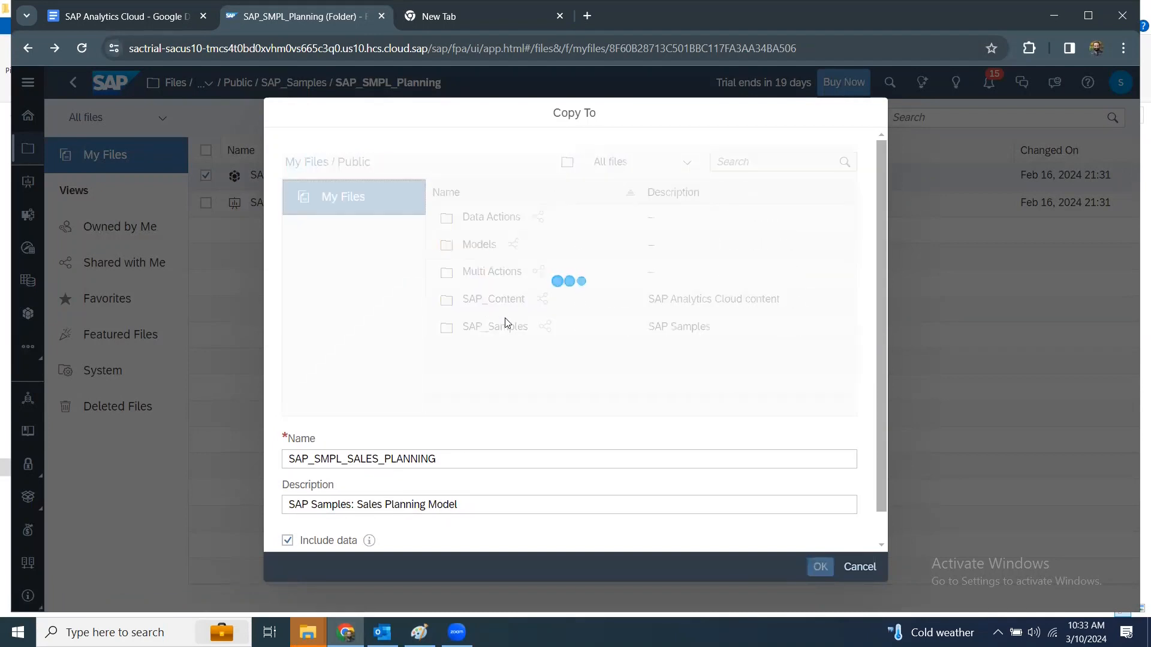
left_click(503, 327)
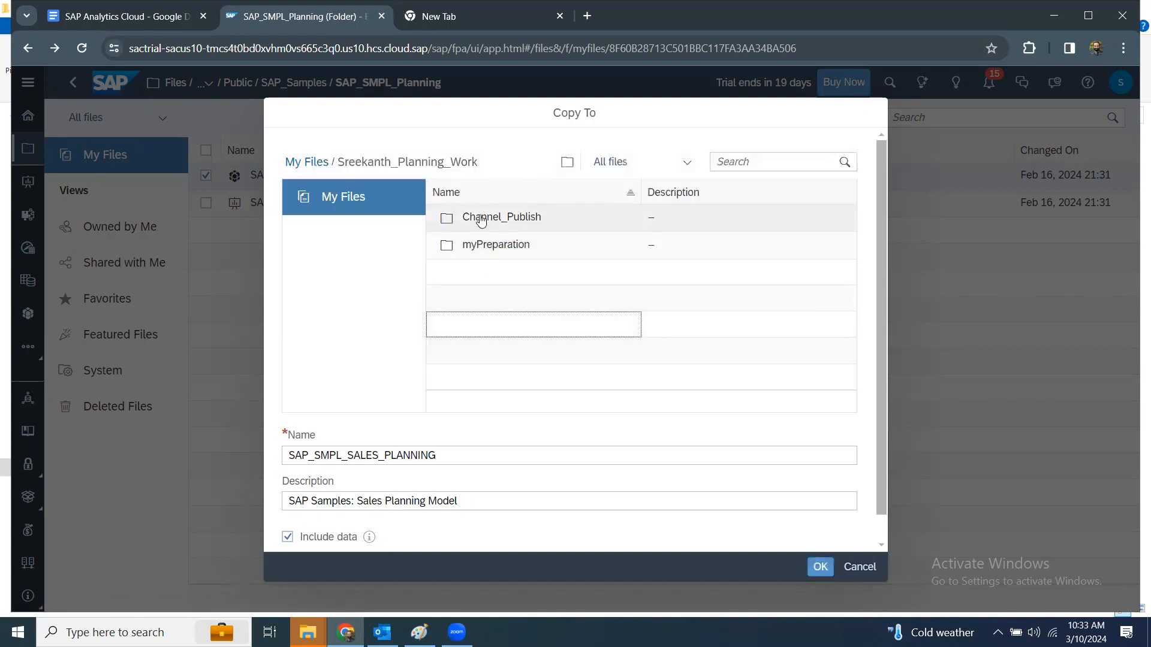
left_click(485, 221)
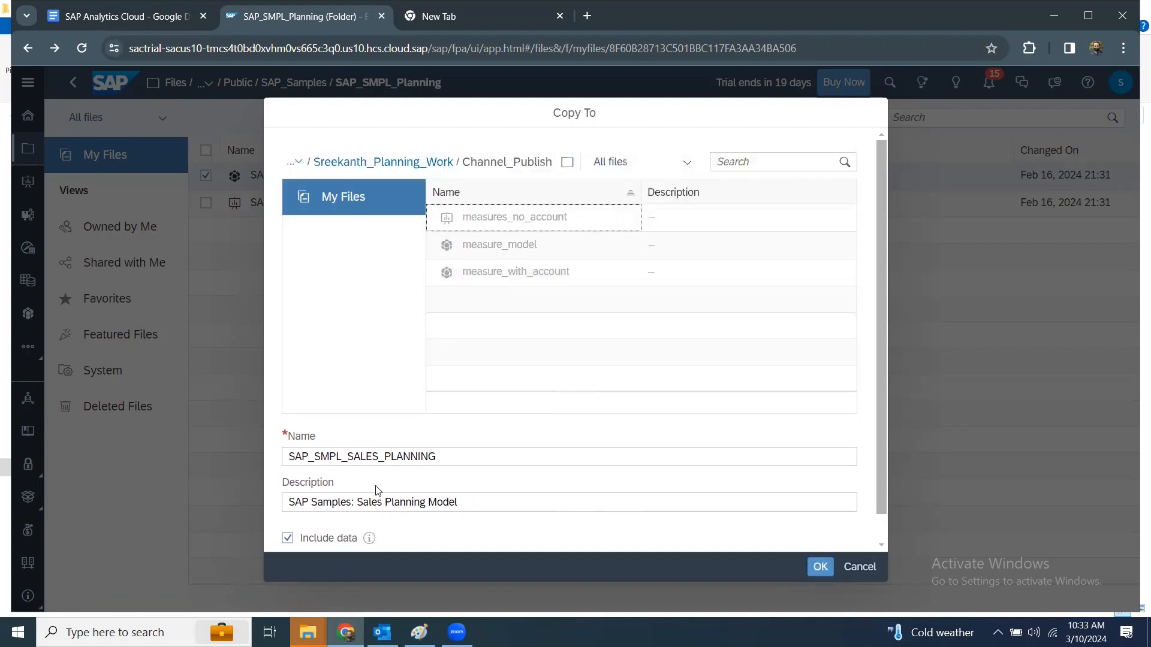
Step: Name the copy my_SALES_PLANNING, describe it as "My Sales Planning Model", and create it with data included
left_click_drag(345, 458, 247, 456)
key("BackSpace")
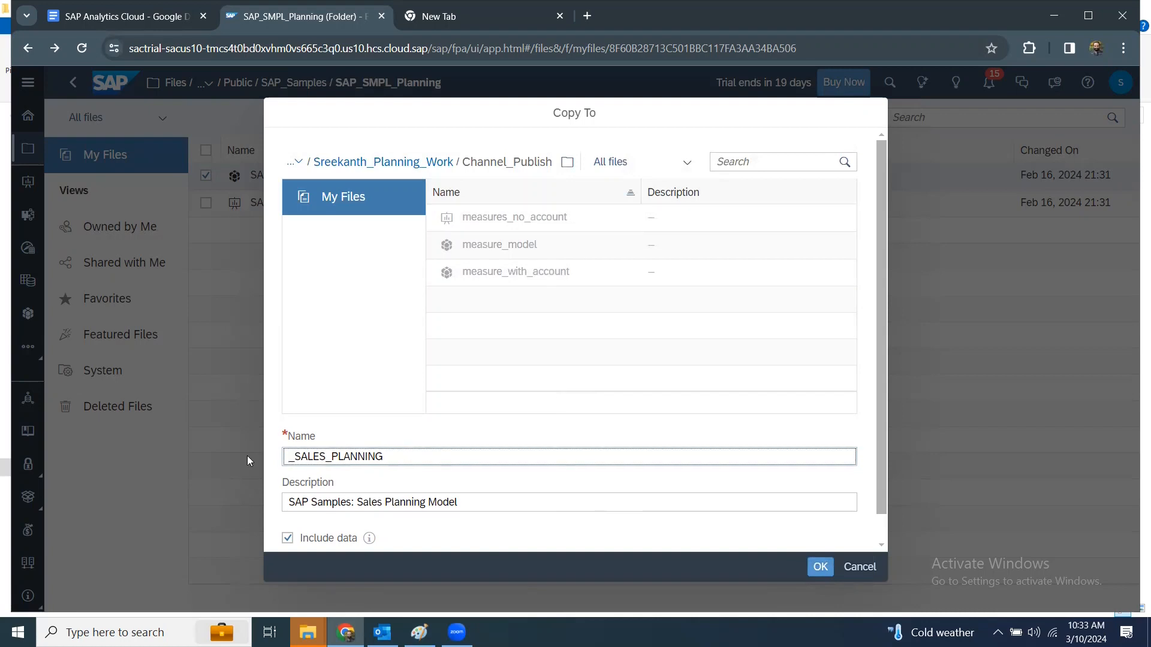
type("S")
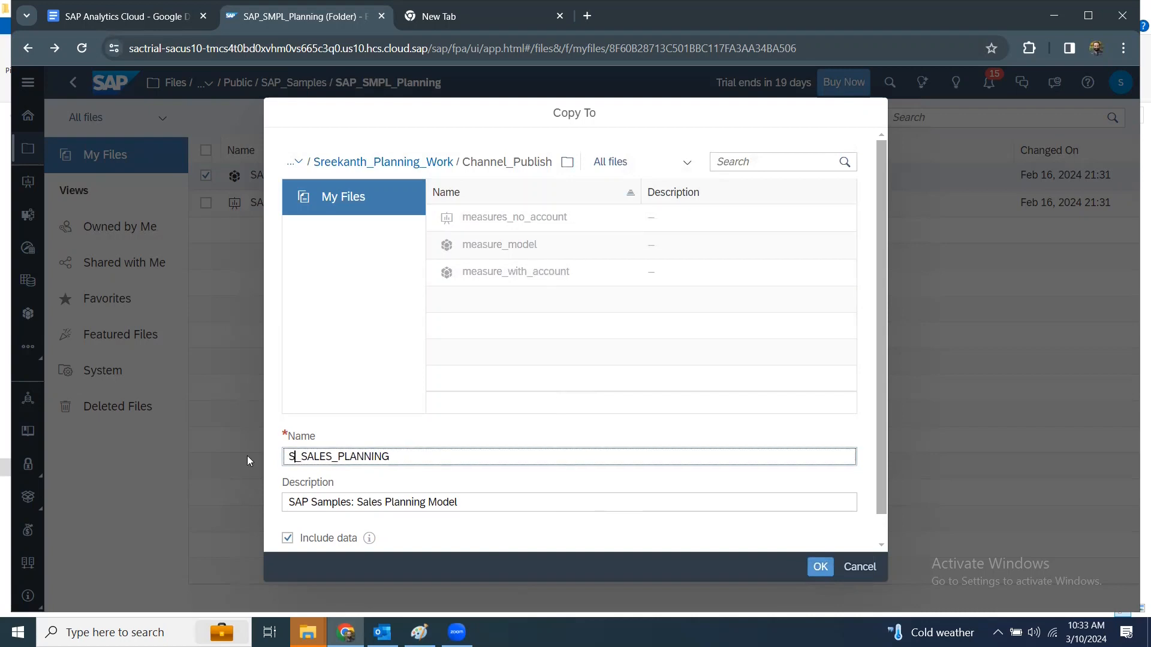
key("BackSpace")
type("my")
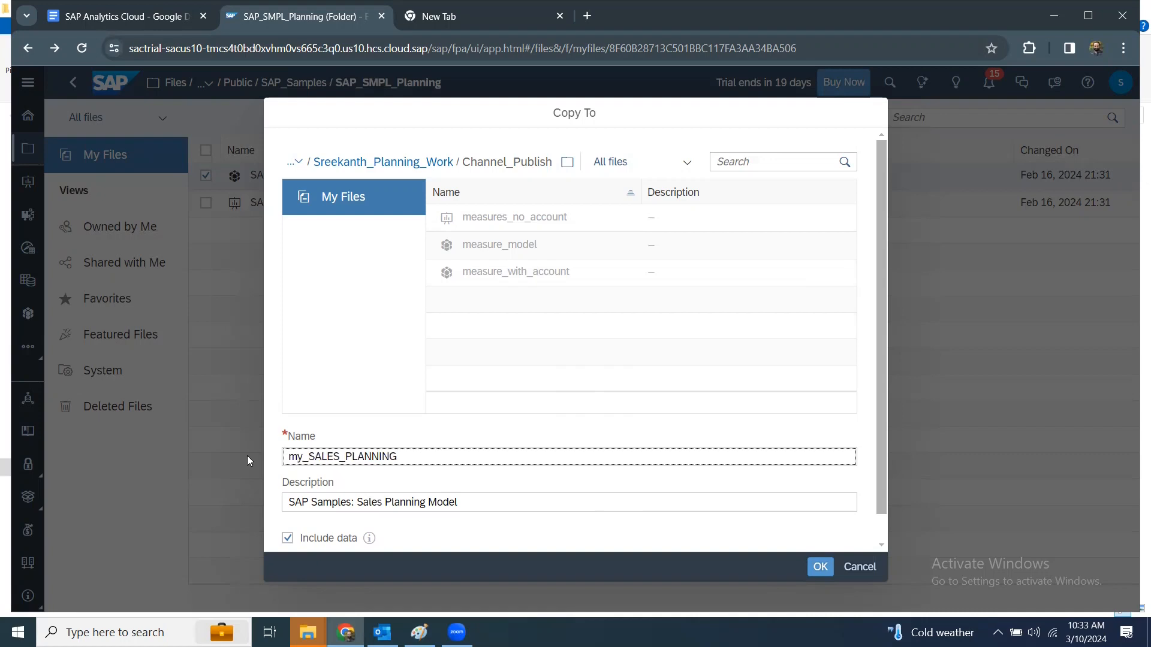
left_click(345, 508)
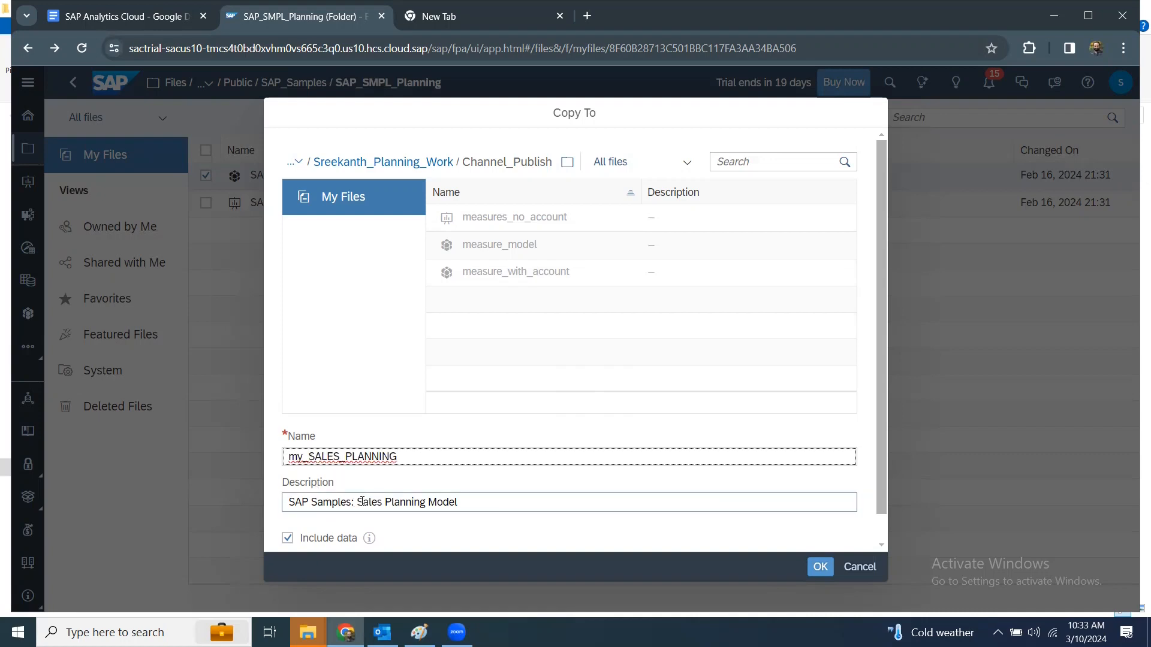
left_click_drag(358, 501, 158, 494)
type("My")
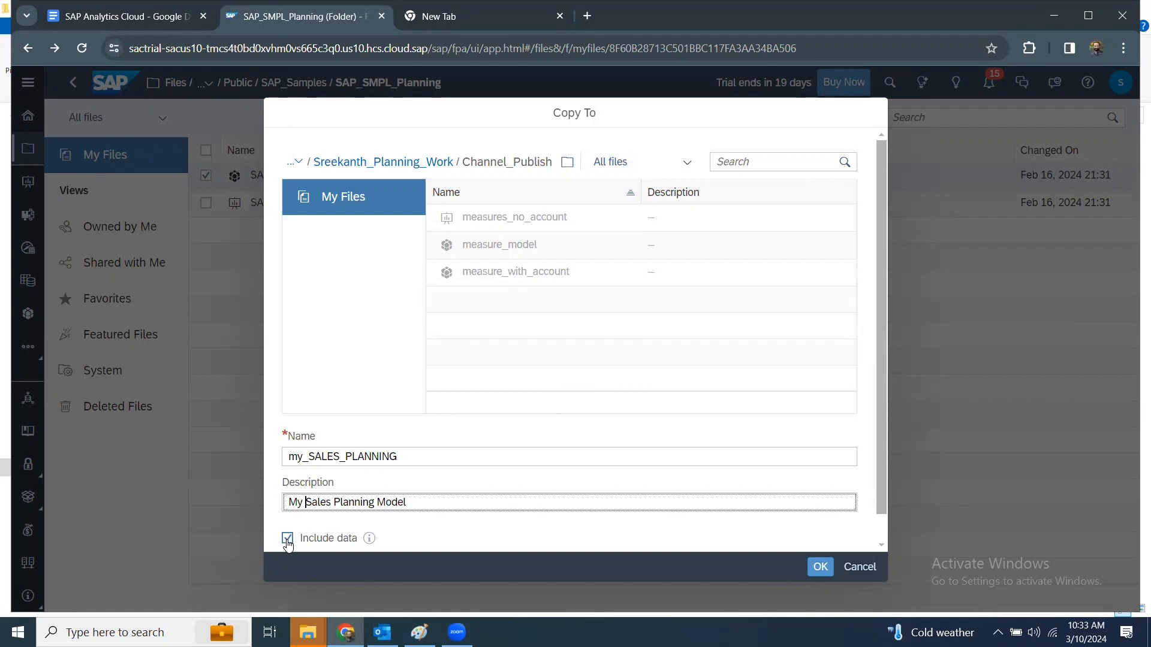
left_click(820, 568)
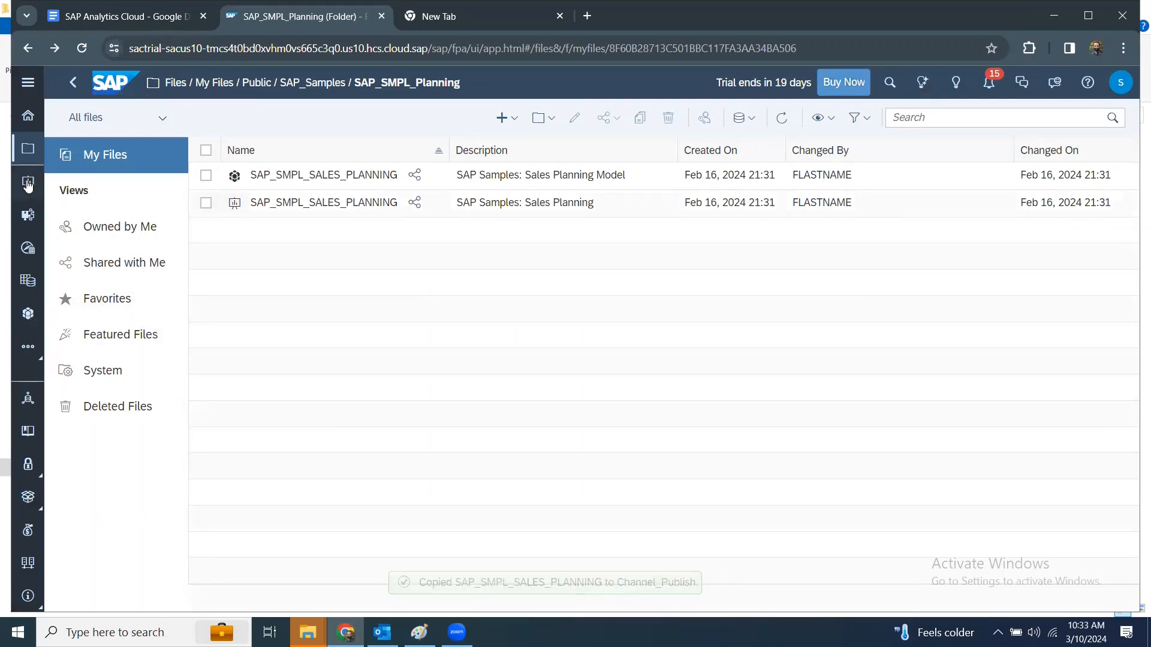
Step: Open the copied my_SALES_PLANNING model from the Channel_Publish folder and show its available workspaces
left_click(21, 150)
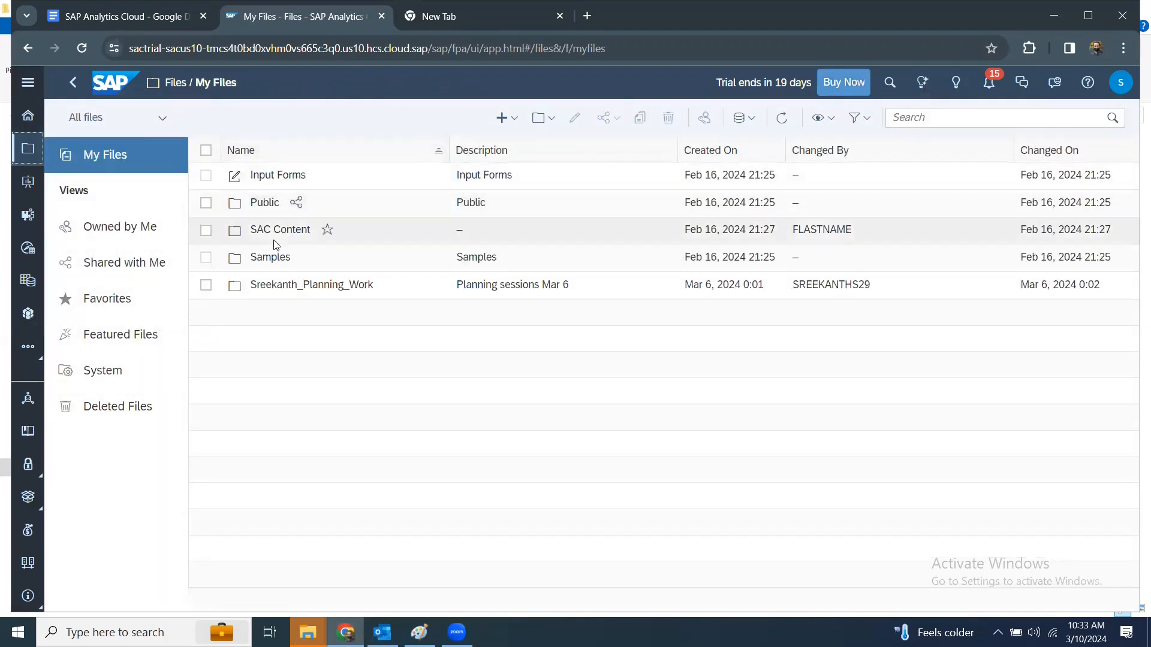
left_click(289, 284)
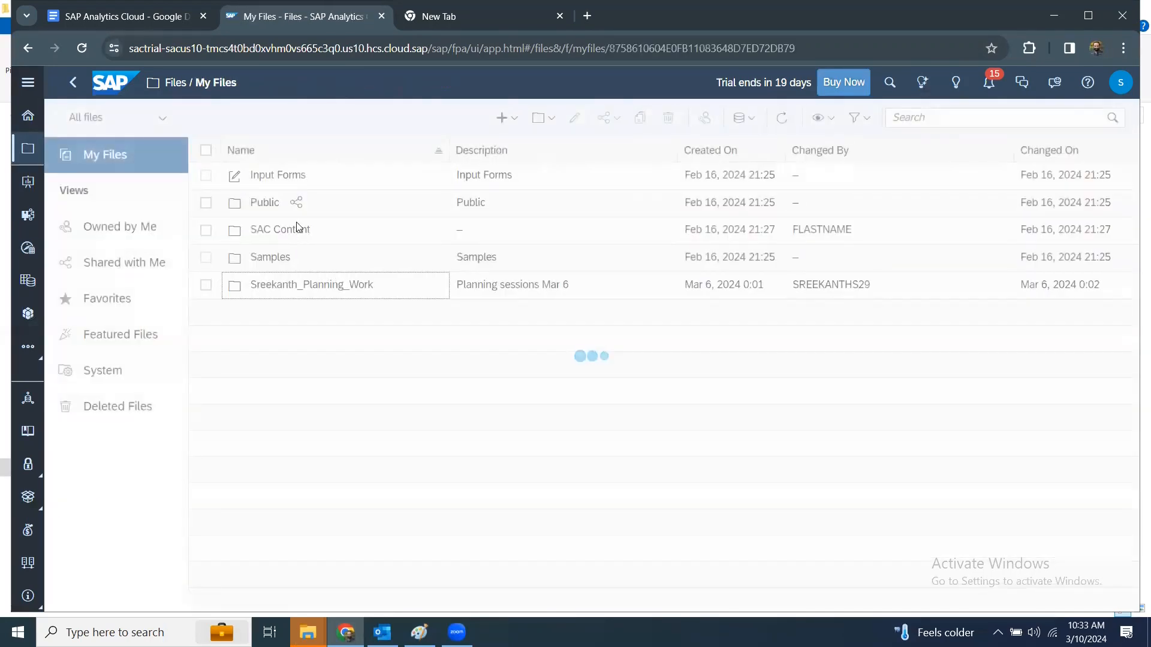
left_click(279, 187)
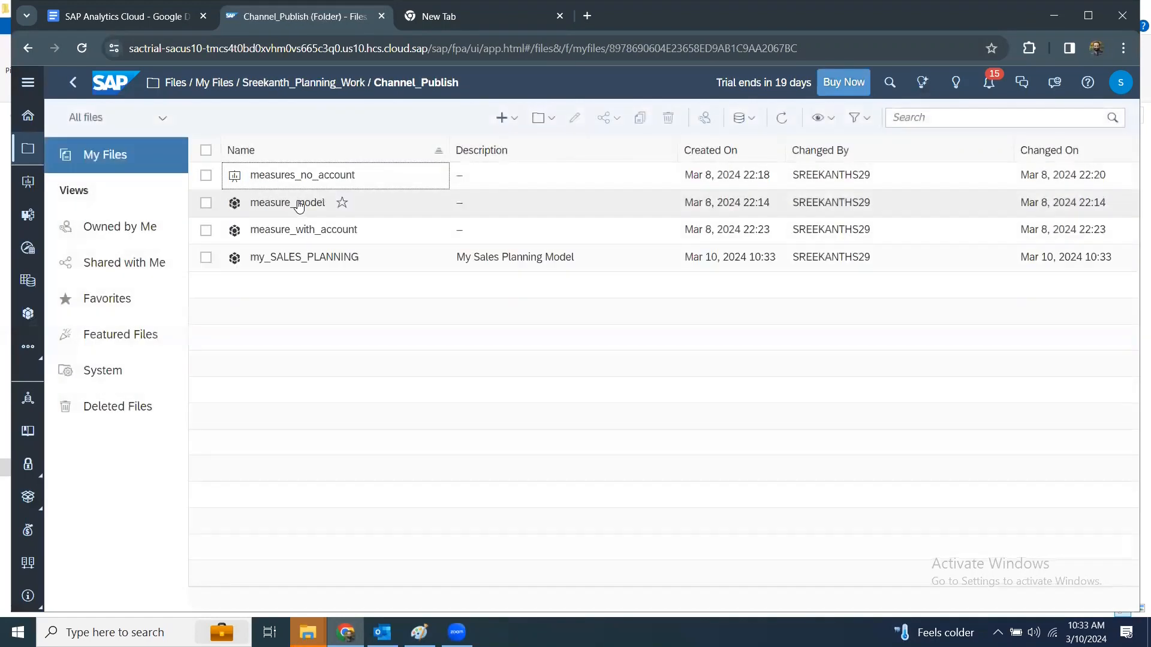
left_click(303, 258)
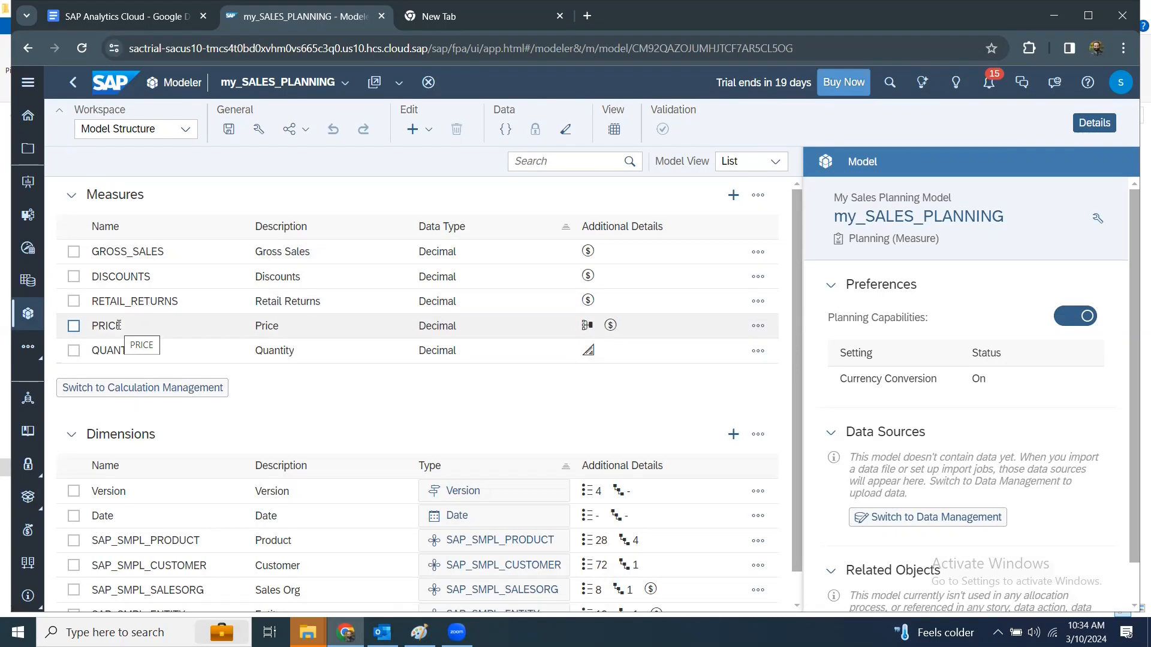
left_click(177, 141)
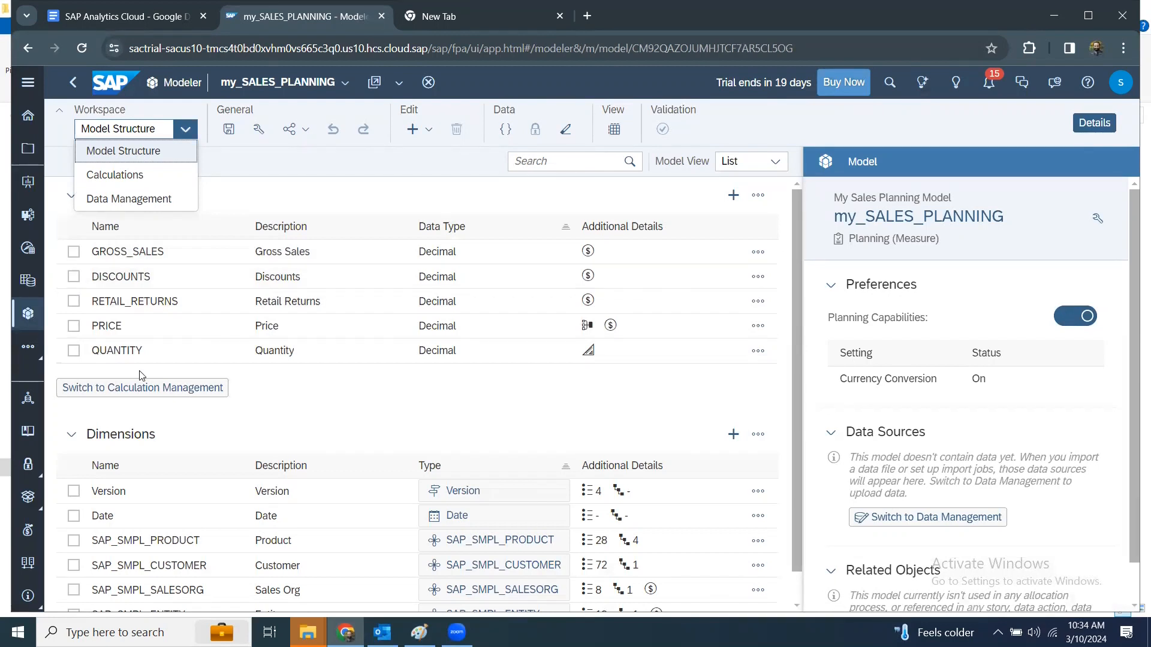
Step: Leave the model for the Channel_Publish folder and create a new canvas story with the Optimized Design Experience
left_click(365, 167)
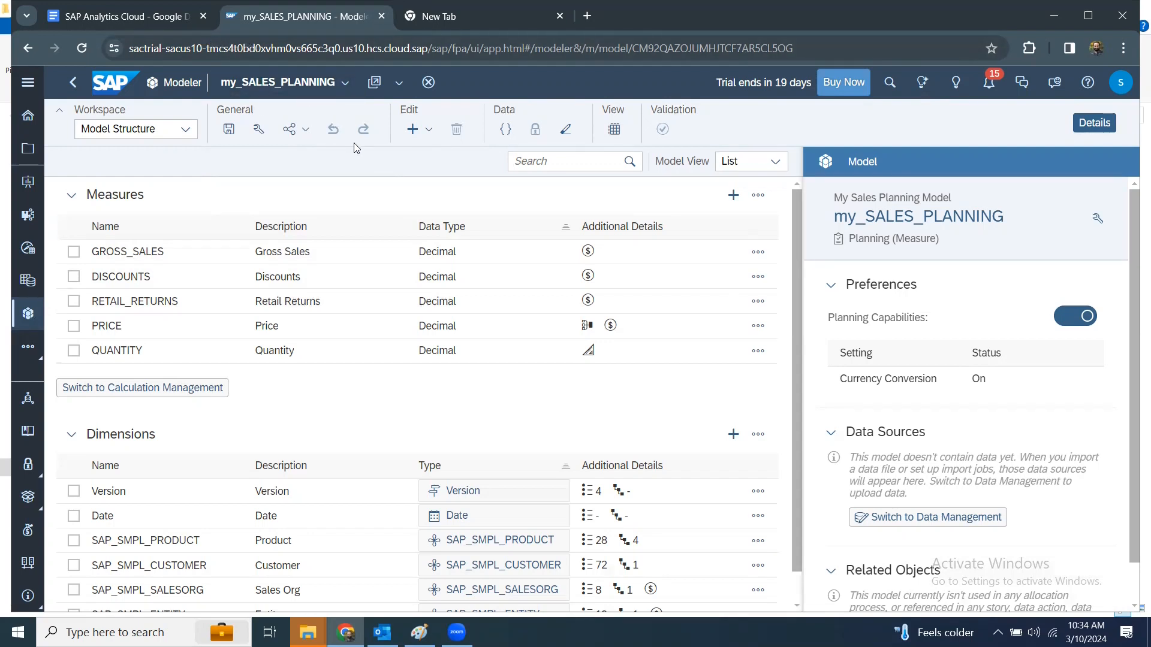
left_click(72, 83)
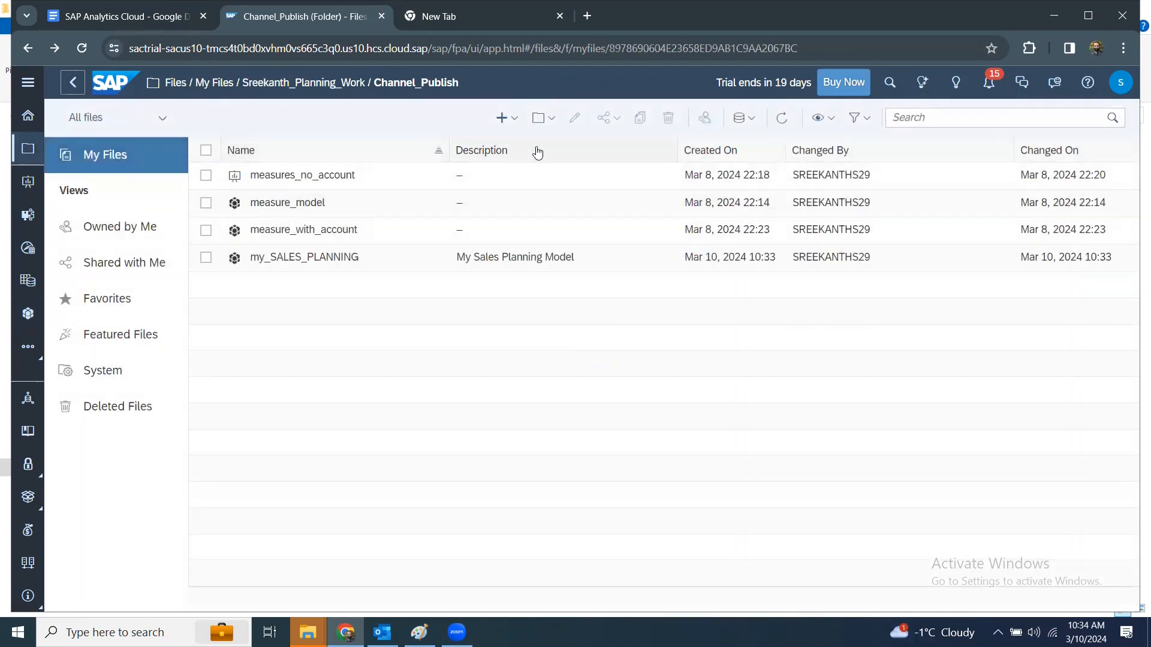
left_click(506, 118)
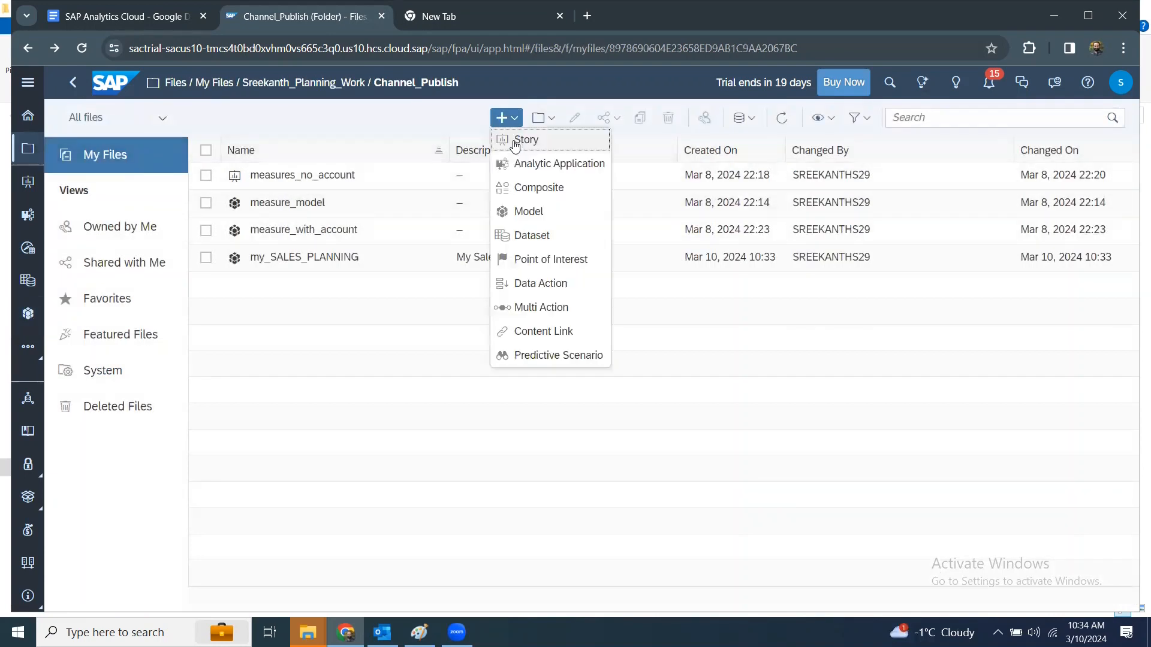
left_click(515, 145)
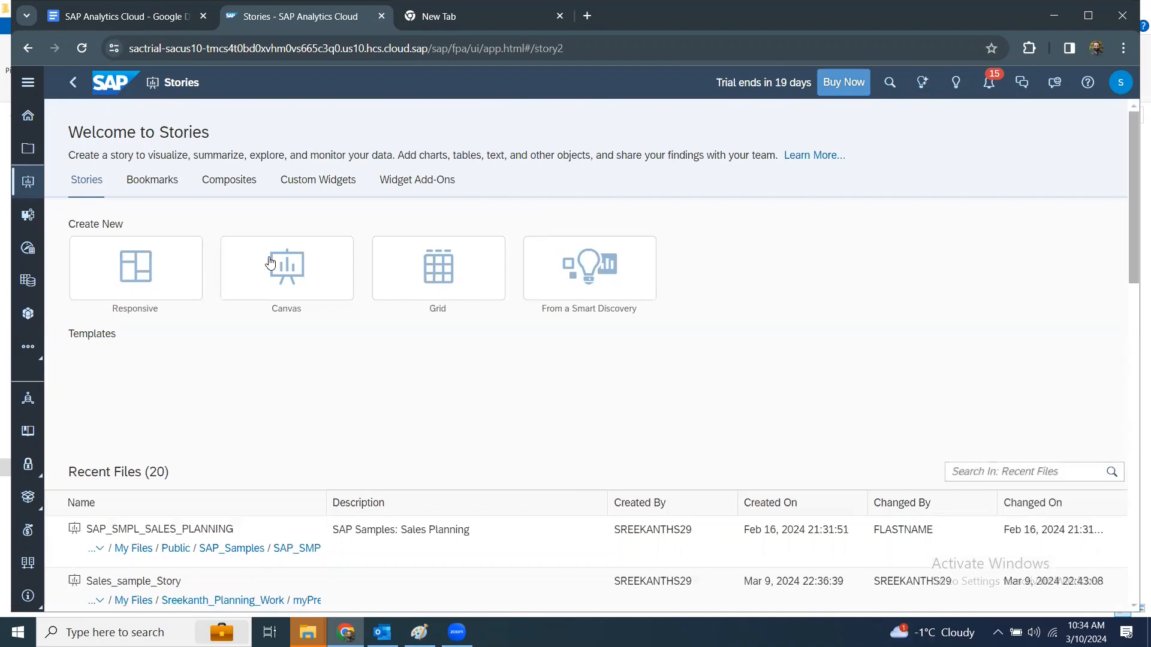
left_click(271, 263)
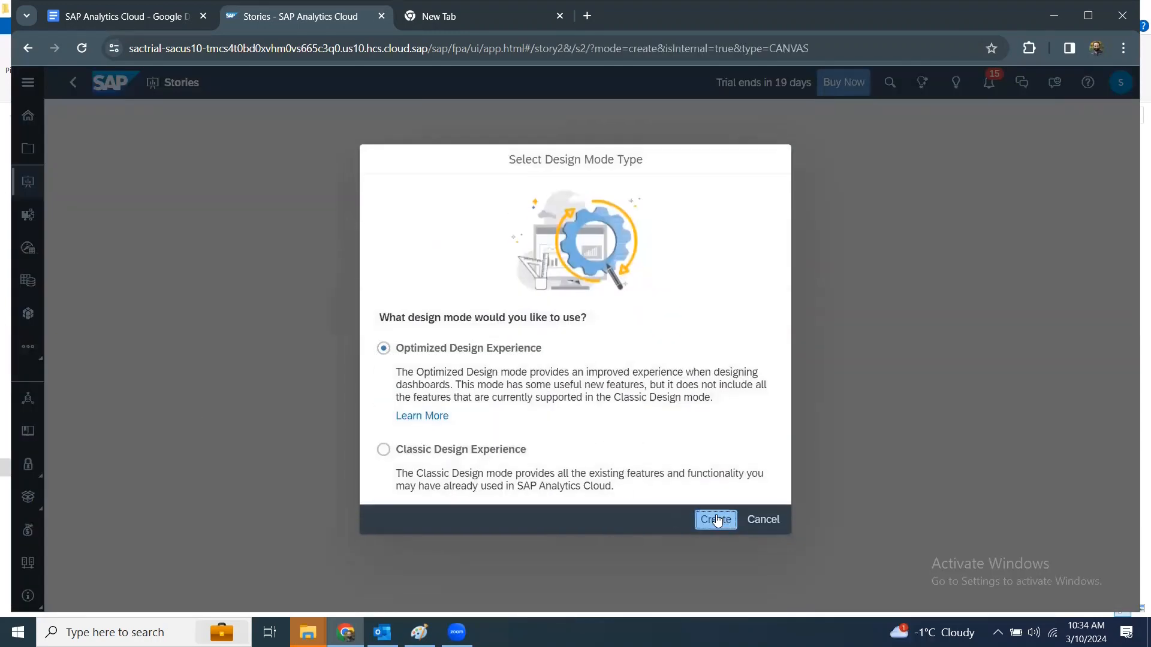
left_click(717, 519)
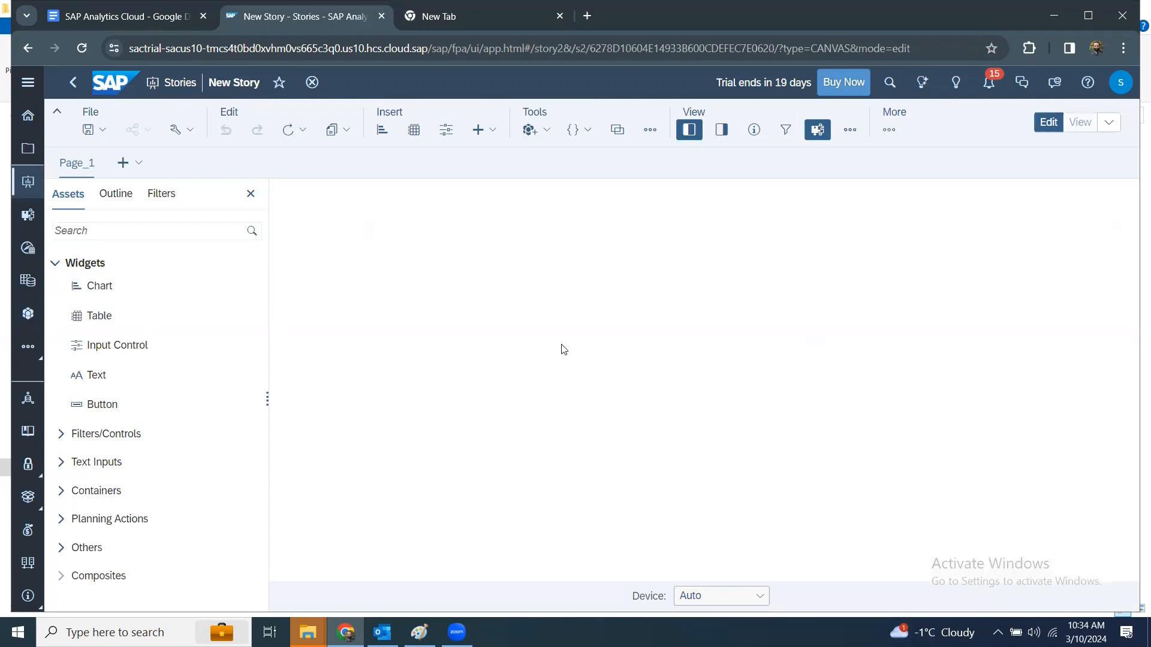
Step: Insert a table based on the my_SALES_PLANNING model from the Channel_Publish folder, with USD as the reporting currency
left_click(414, 130)
left_click(552, 401)
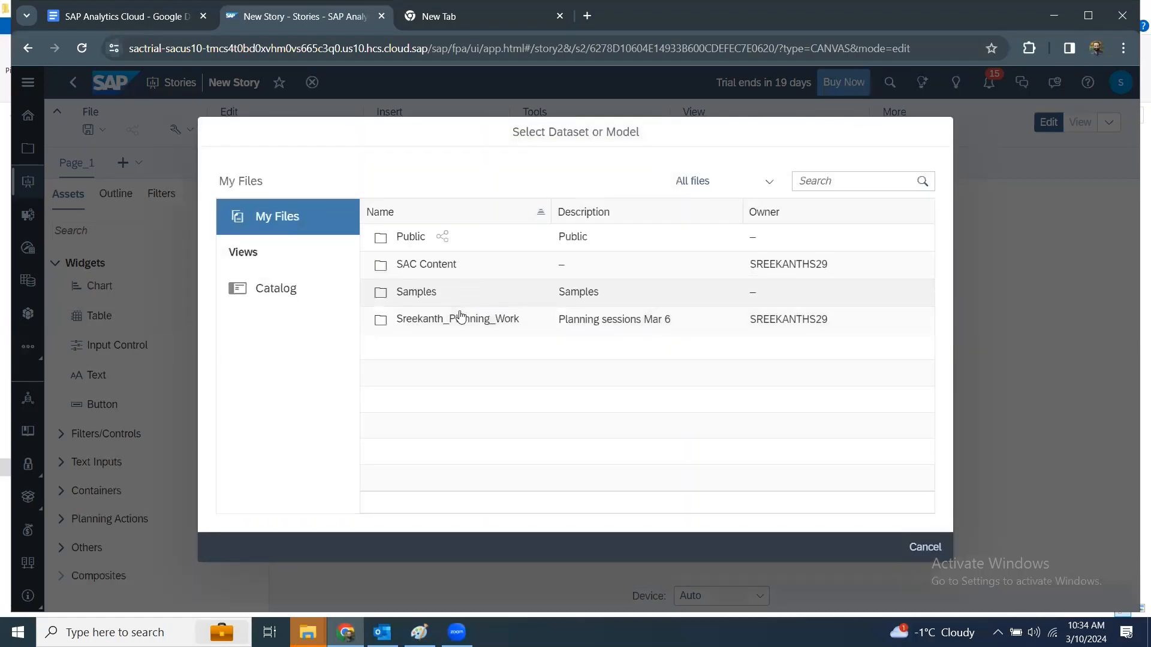
left_click(459, 319)
left_click(436, 246)
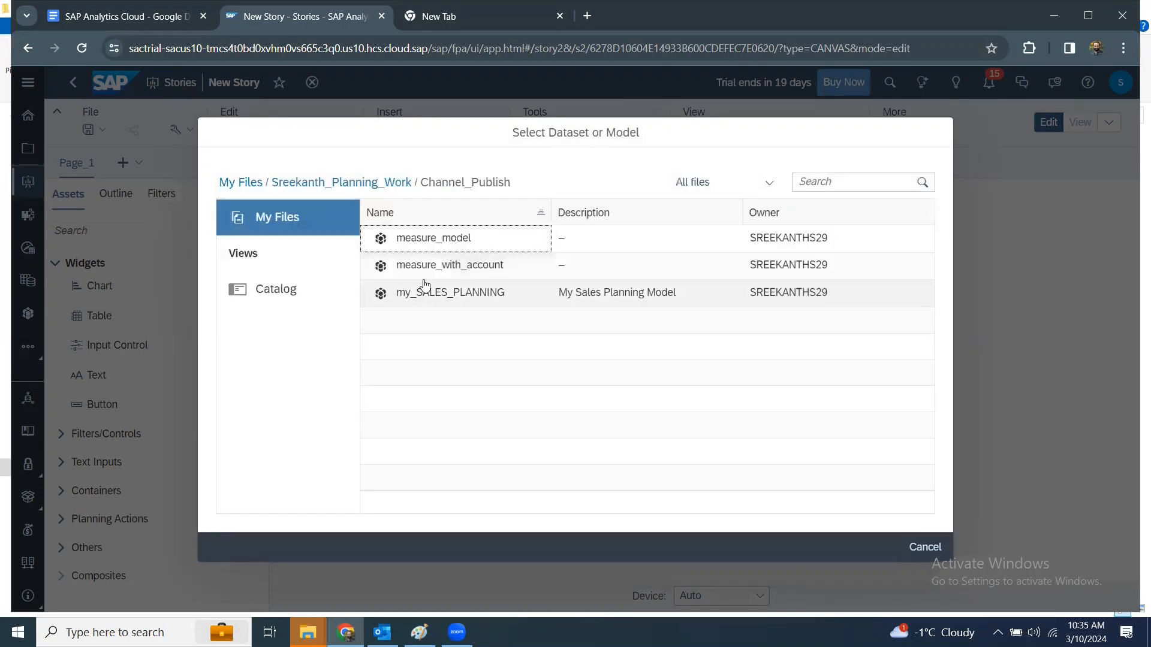
left_click(454, 296)
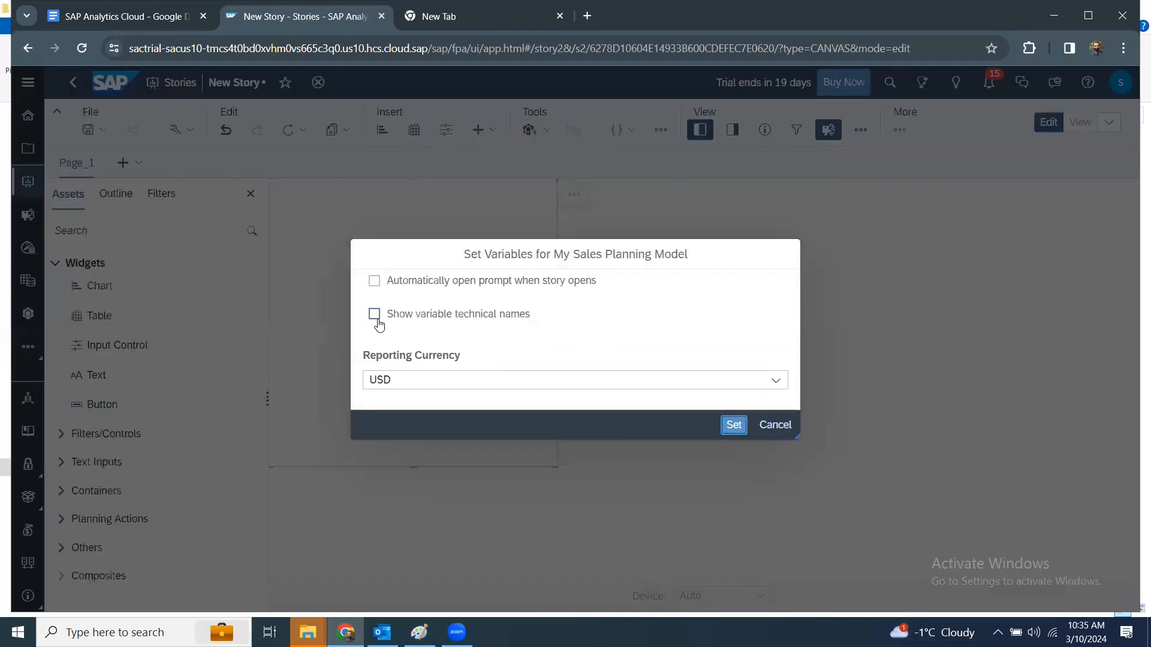
left_click(733, 425)
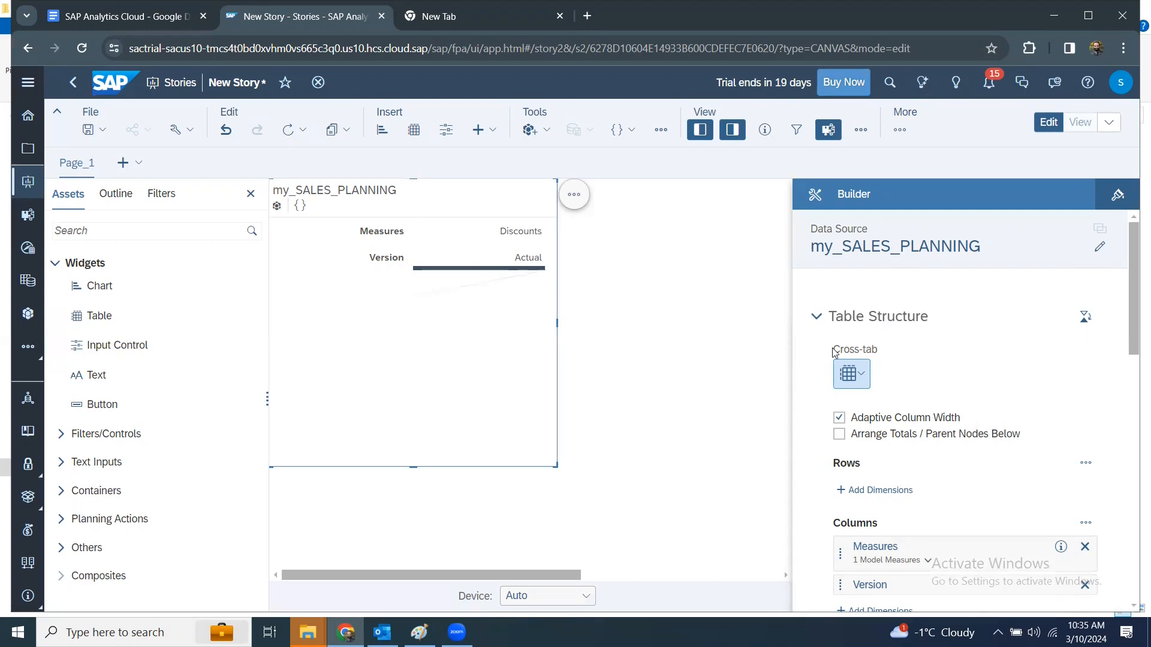
Step: Change the table's measure filter to show only Gross Sales (GC) instead of Discounts
scroll(973, 543, "down", 2)
scroll(973, 543, "down", 1)
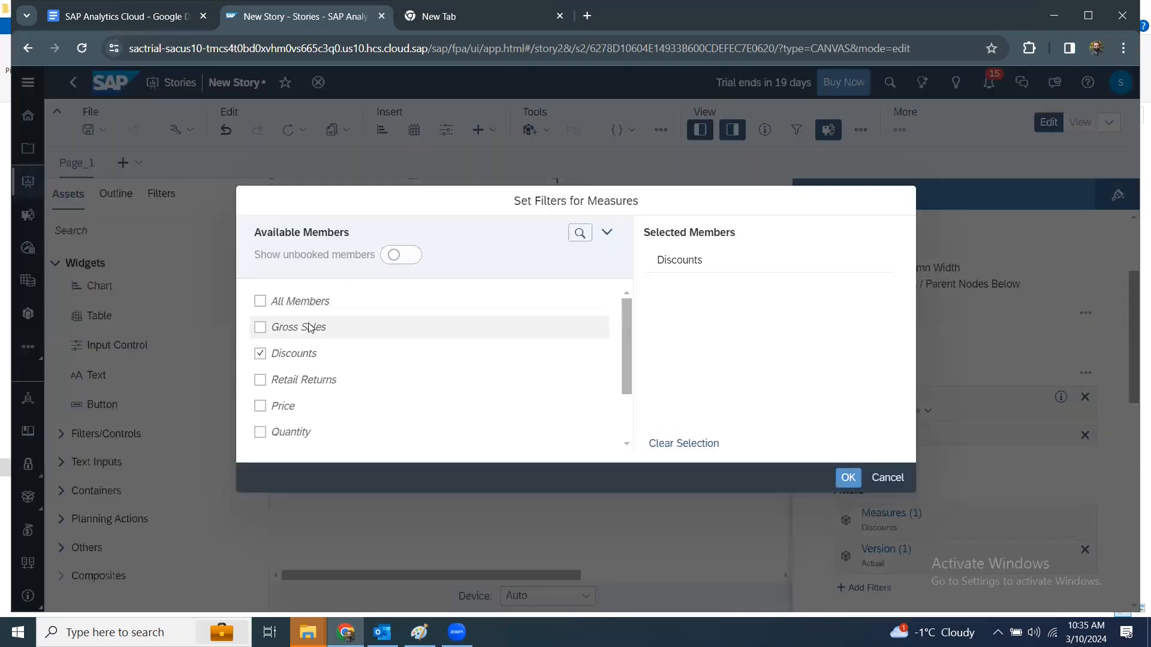
left_click(267, 355)
scroll(265, 405, "down", 3)
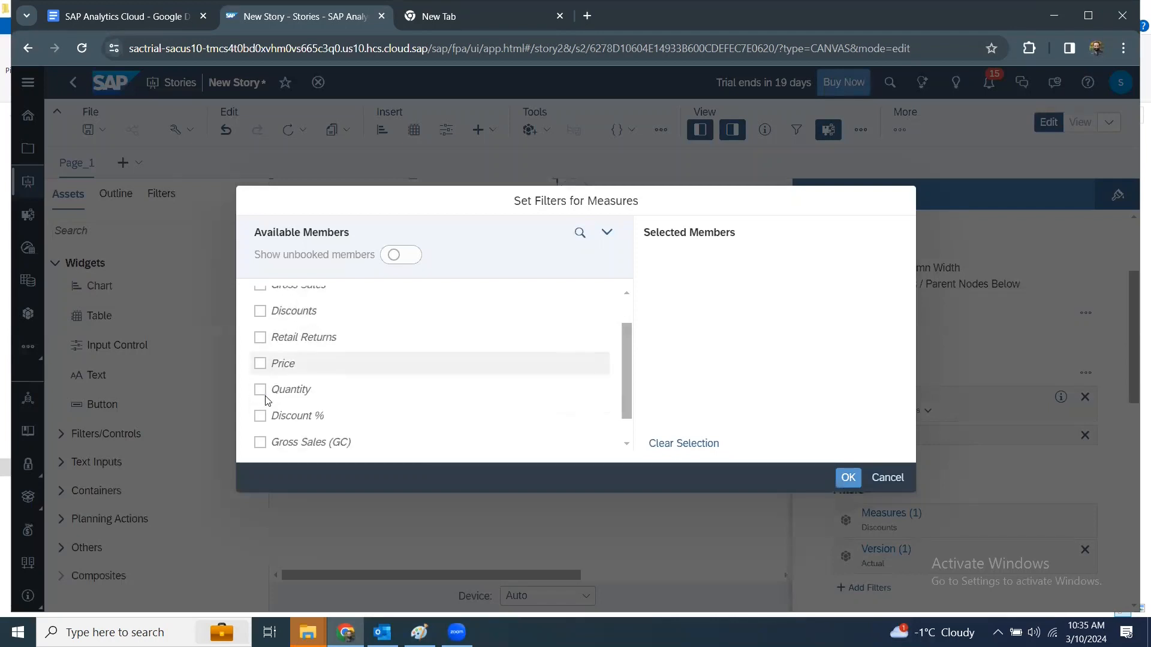
left_click(262, 411)
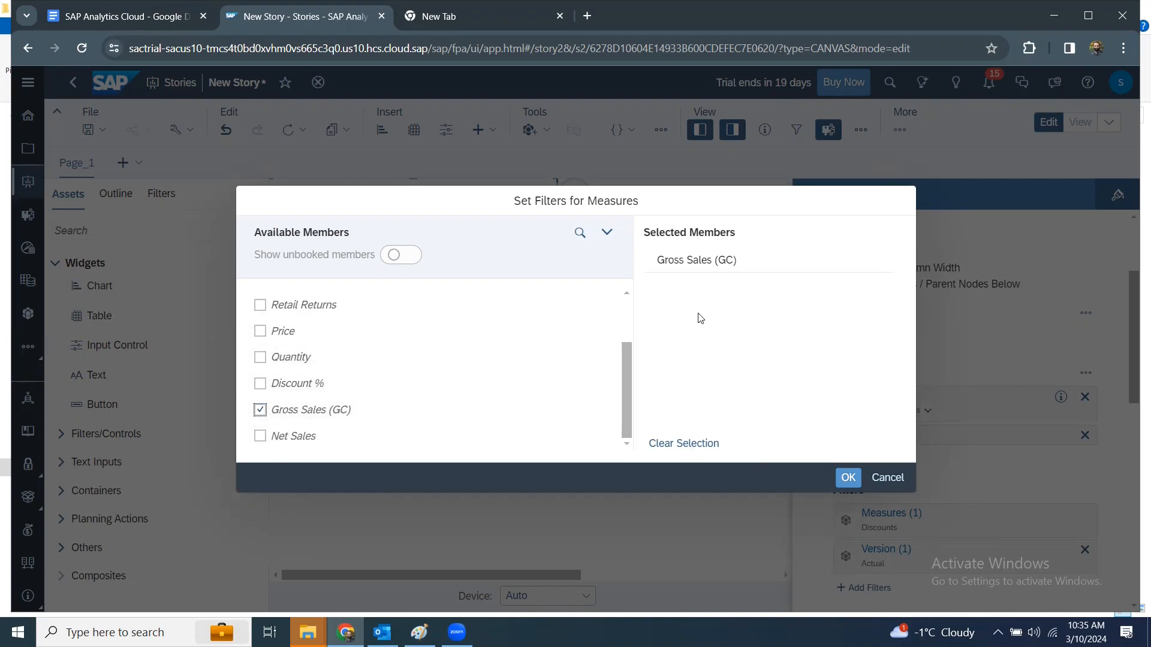
left_click(848, 478)
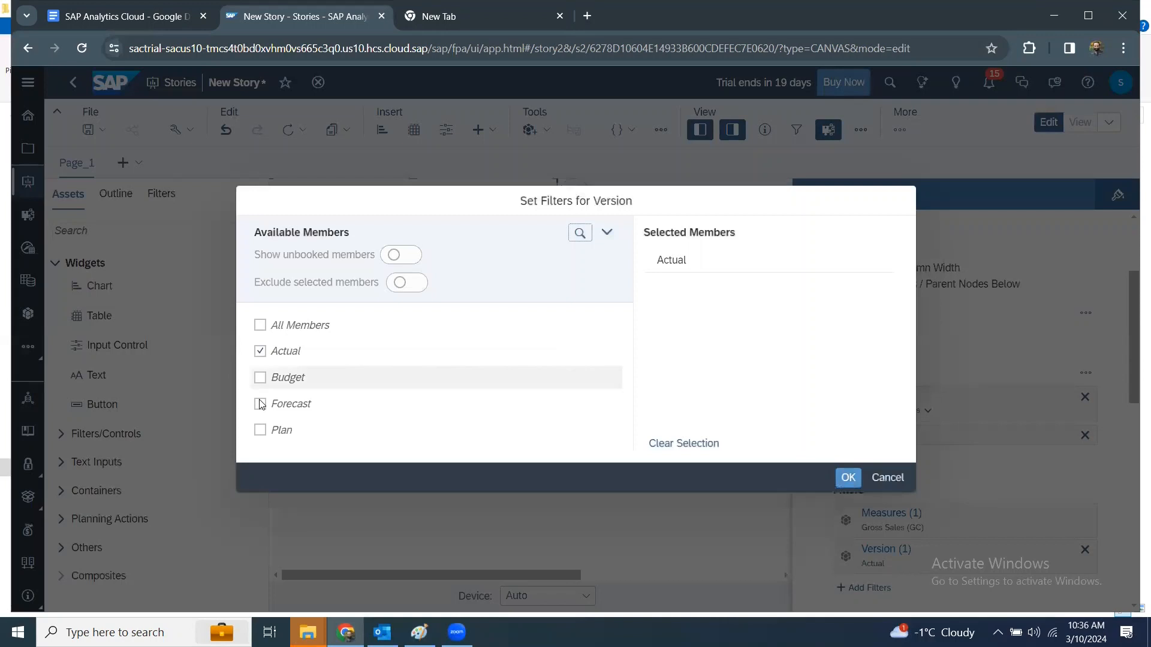
Step: Add Forecast and Budget to the table's Version filter alongside Actual, and widen the table to fit the three version columns
left_click(259, 404)
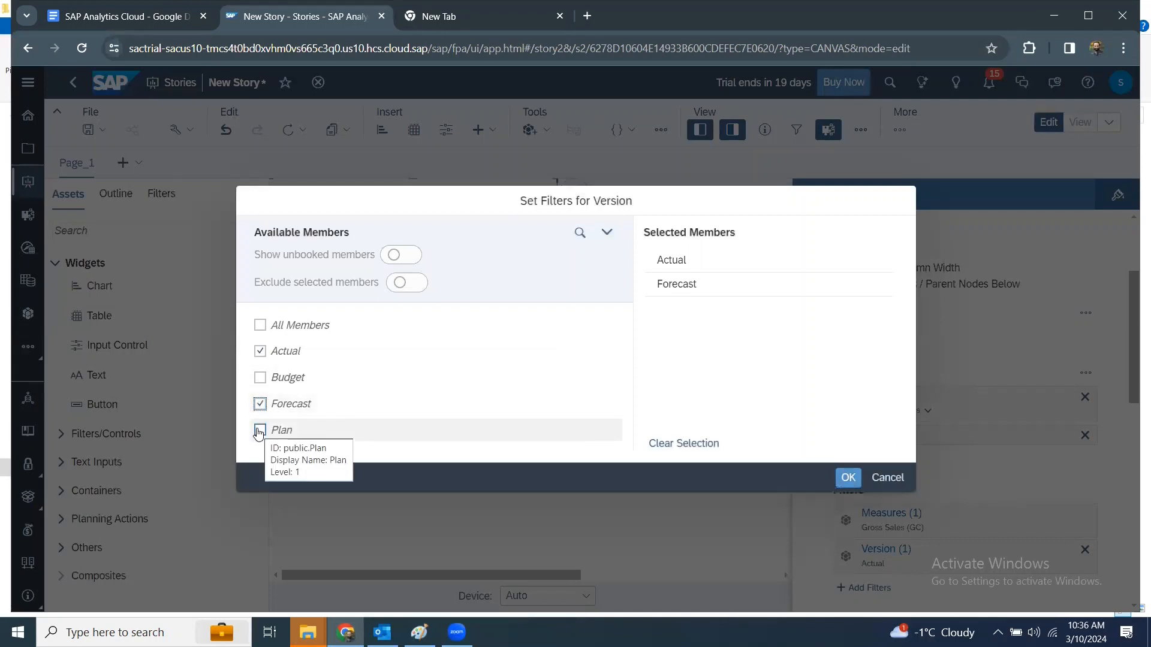
left_click(259, 377)
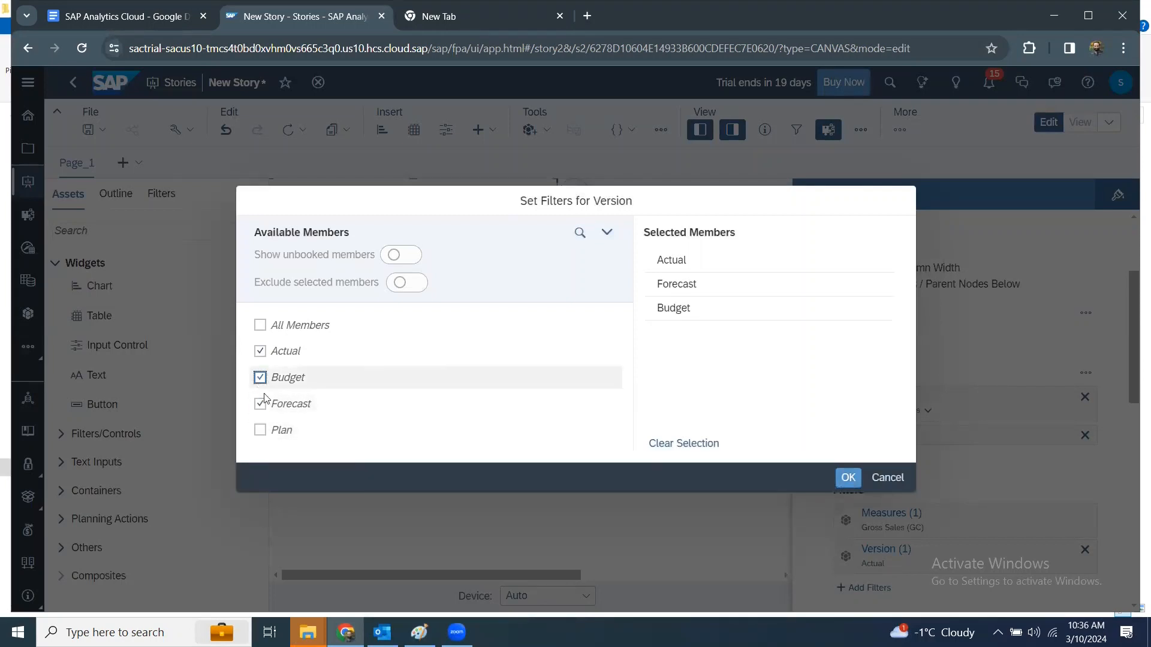
left_click(848, 480)
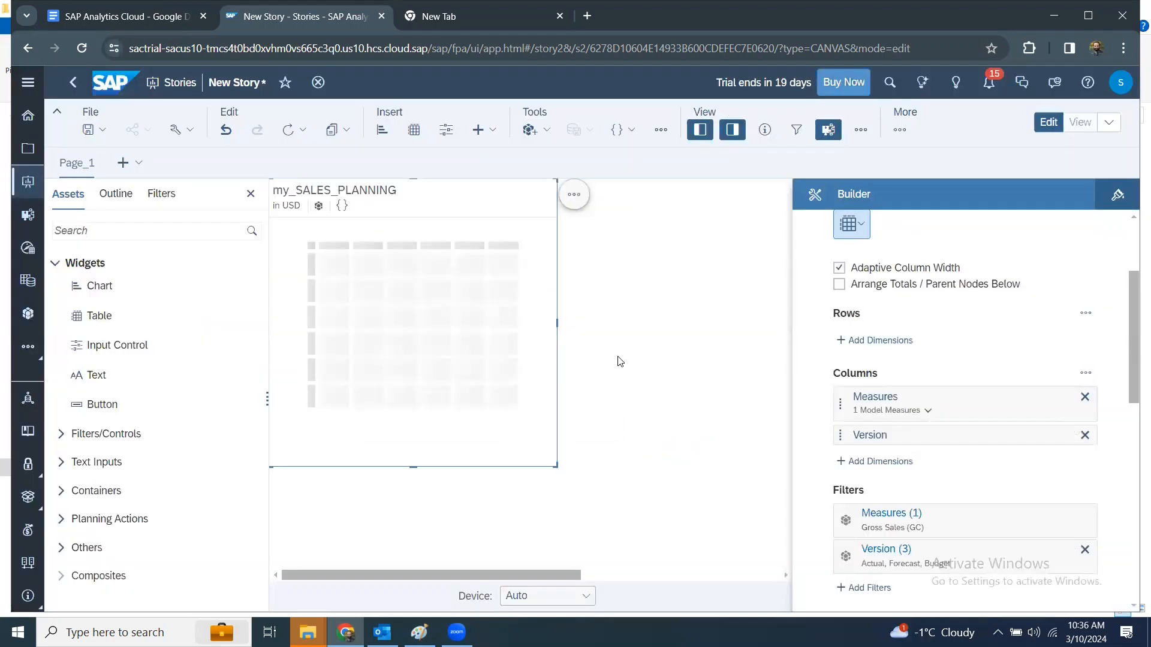
left_click_drag(556, 324, 746, 353)
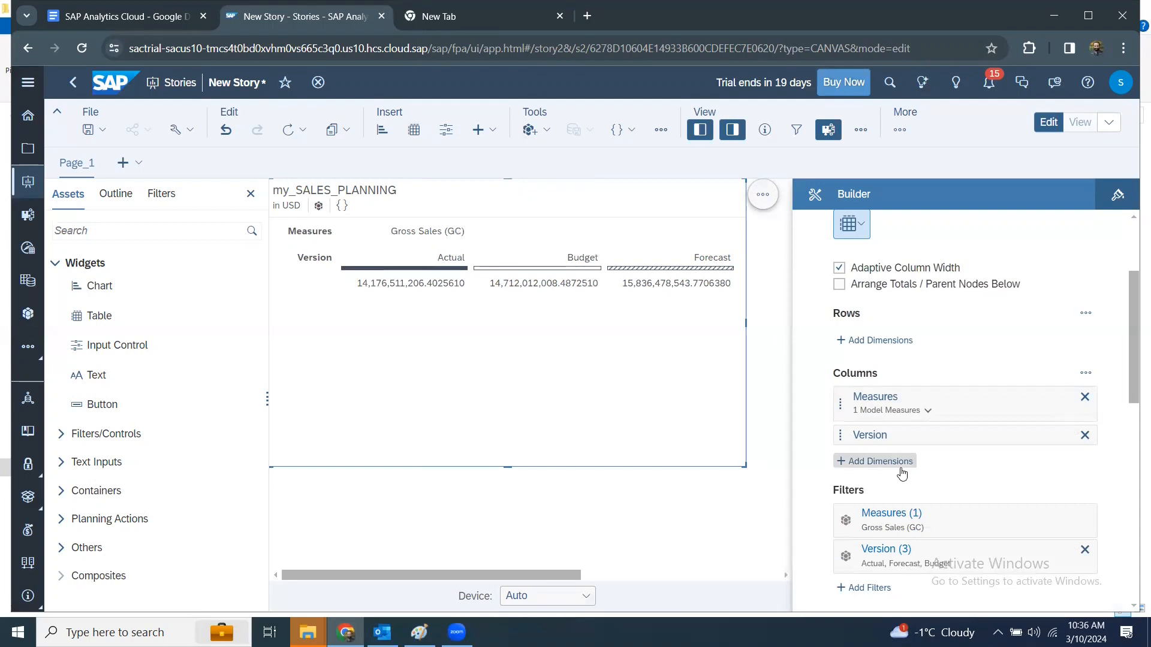
Step: Add the Customer dimension to the table's rows
left_click(875, 340)
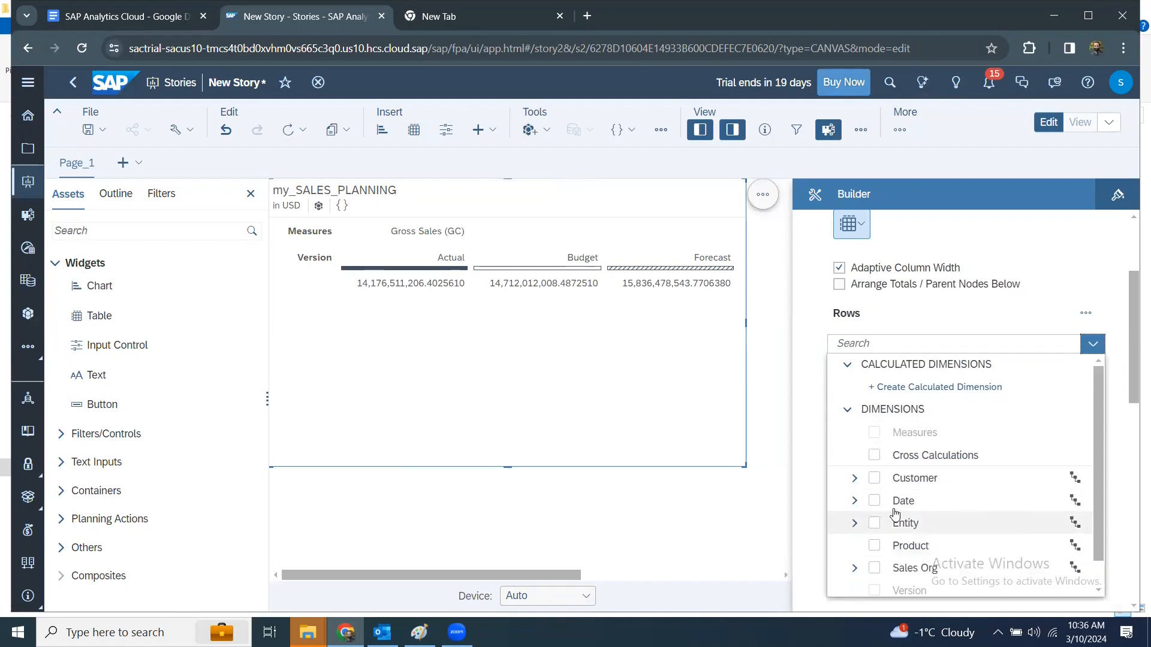
left_click(876, 479)
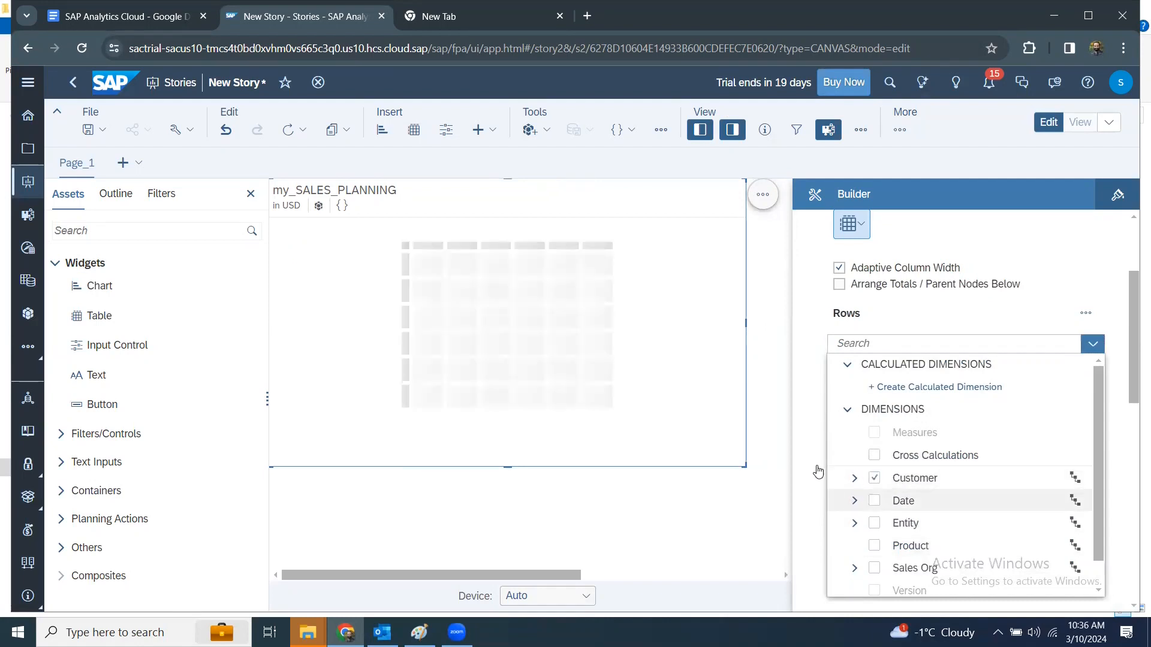
left_click(284, 329)
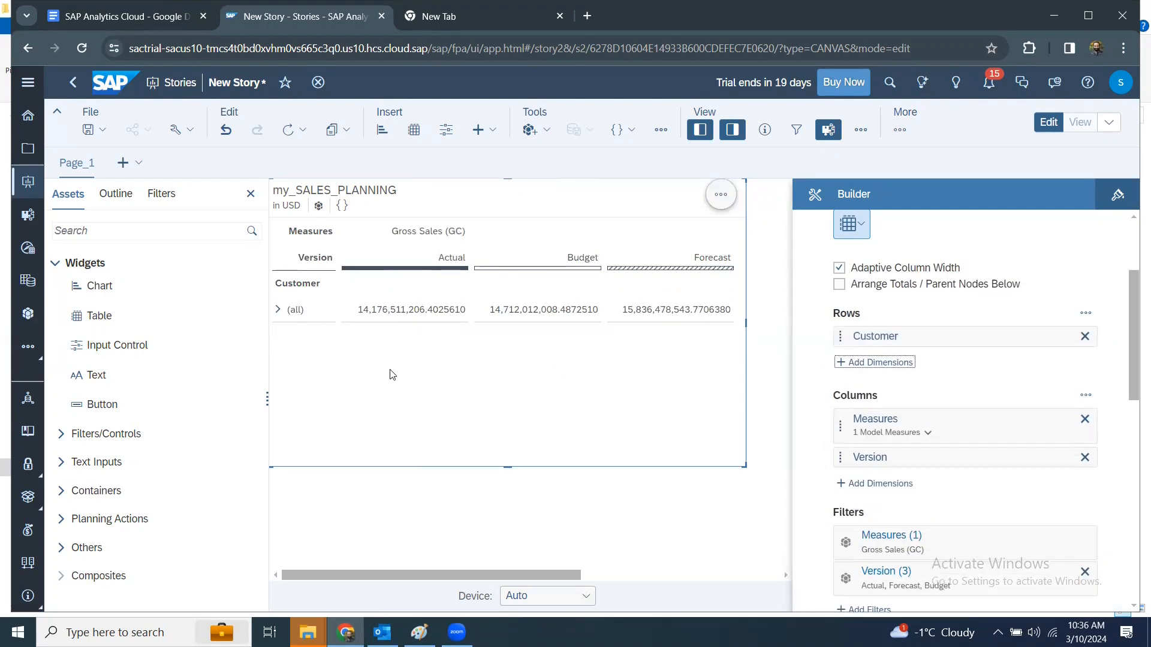
Step: Expand the Customer hierarchy through Total and Direct Channel to Large Retailers, and look through the individual customers
left_click(278, 310)
left_click(283, 336)
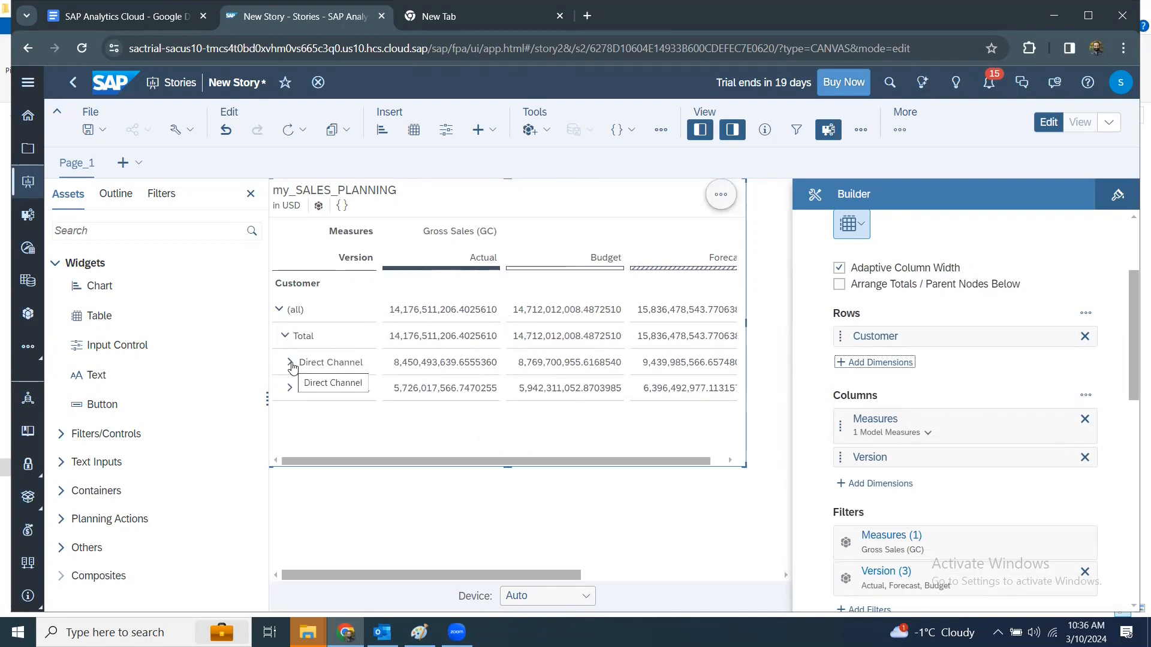
left_click(301, 355)
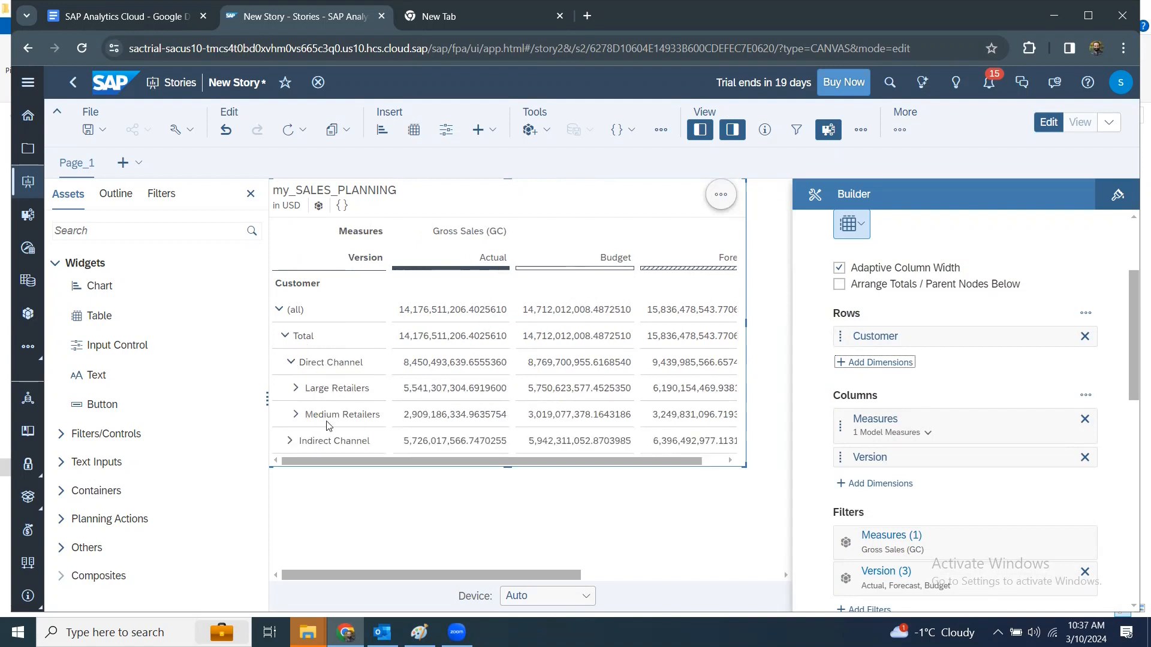
left_click(295, 387)
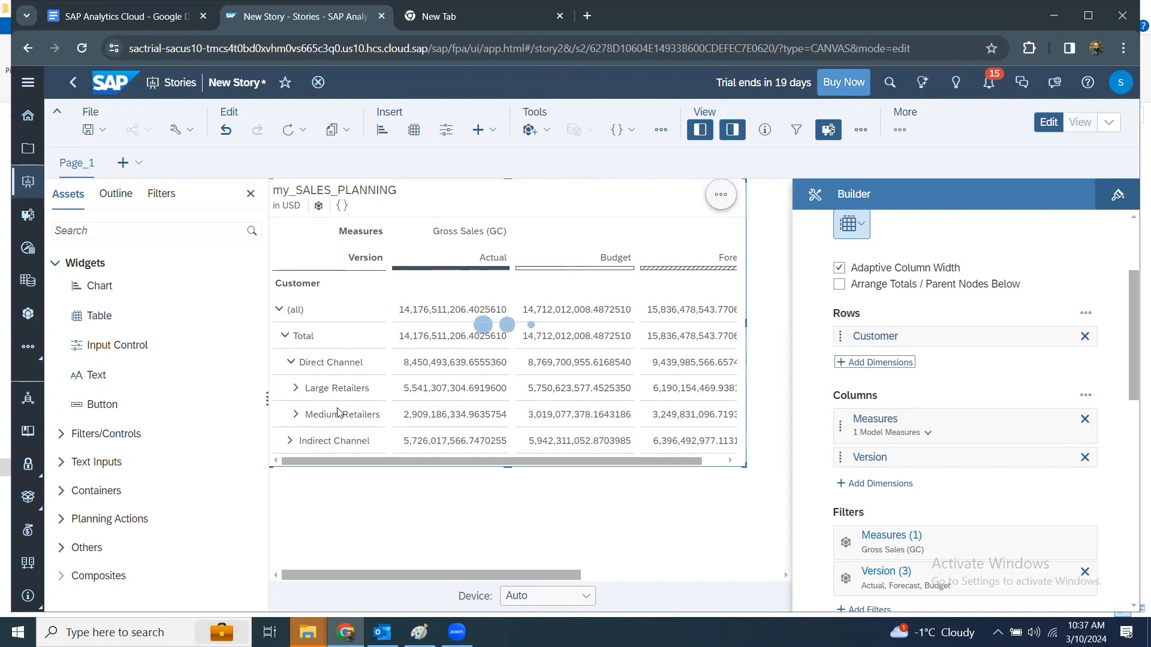
scroll(339, 414, "down", 1)
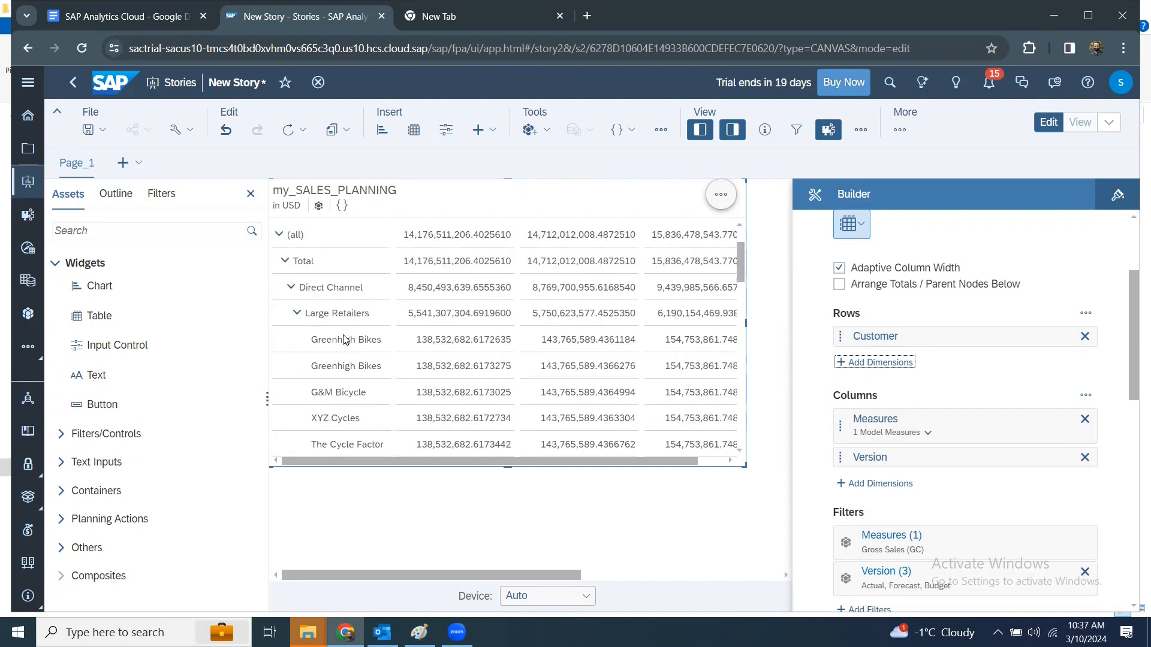
scroll(387, 367, "down", 5)
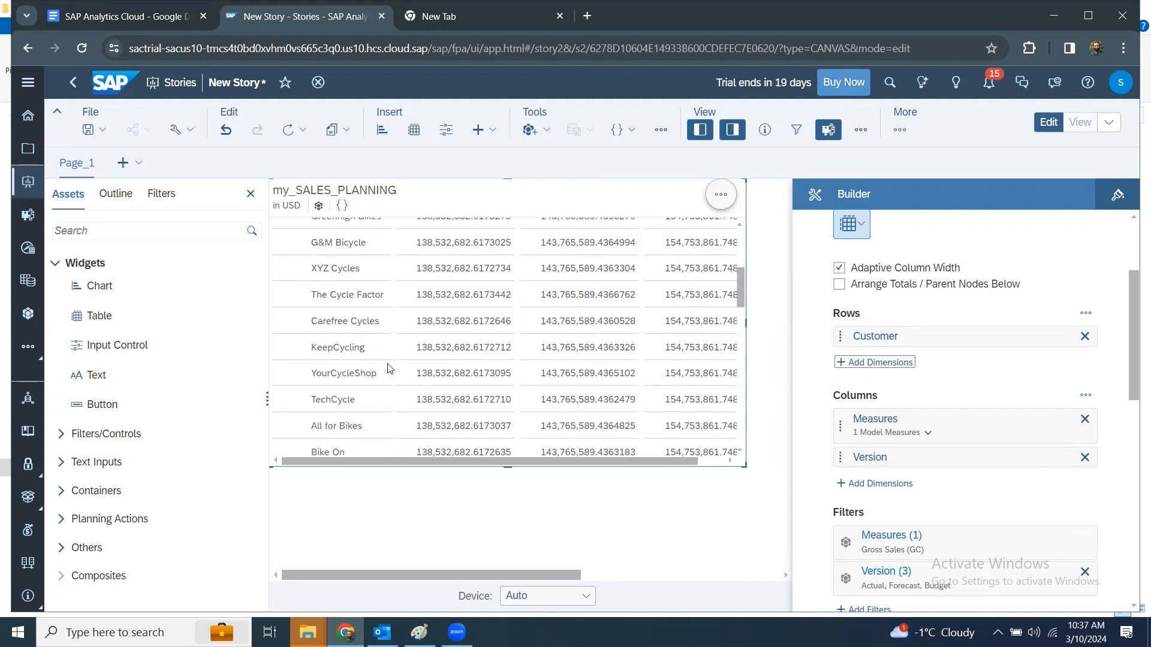
scroll(388, 368, "down", 10)
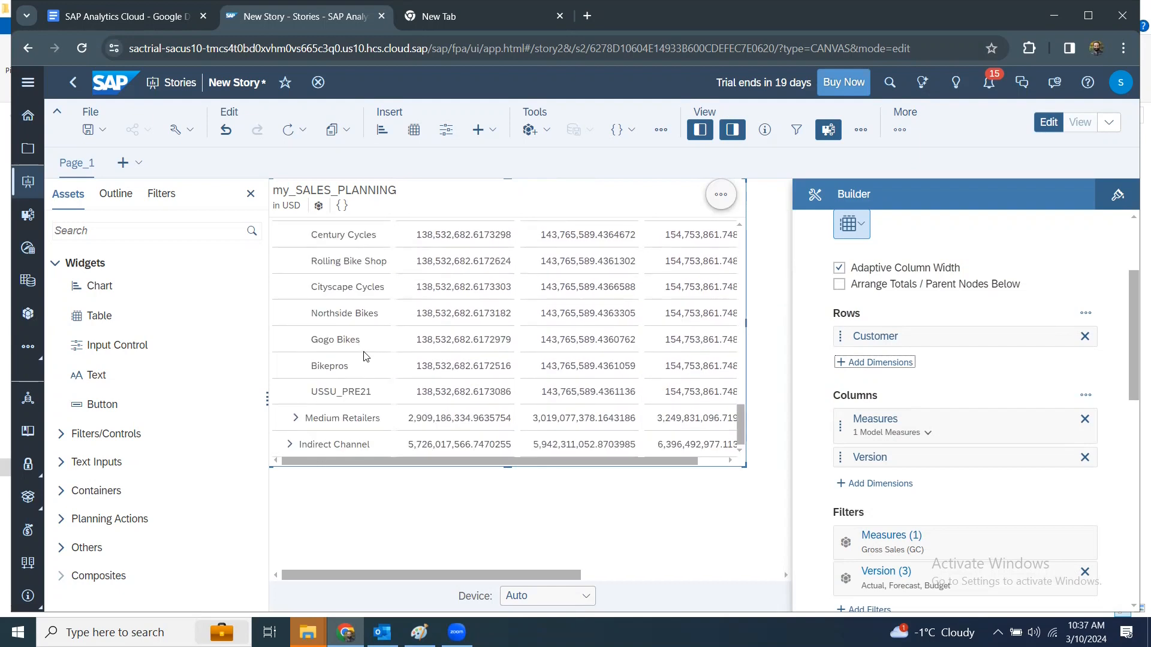
scroll(385, 325, "up", 3)
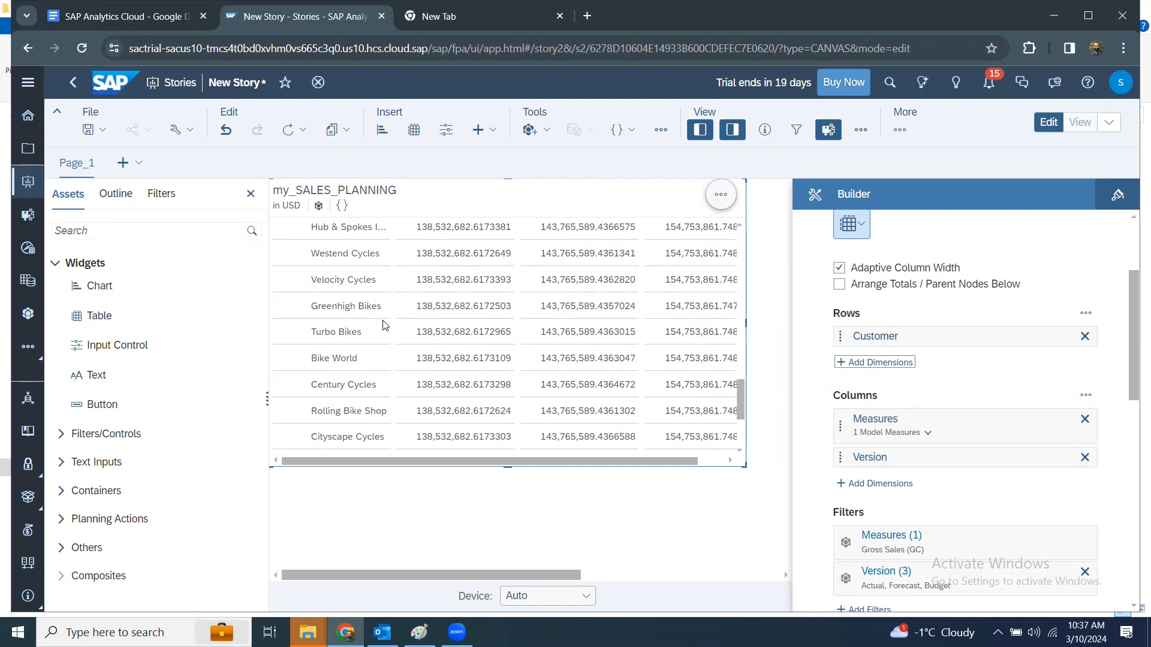
scroll(372, 308, "down", 3)
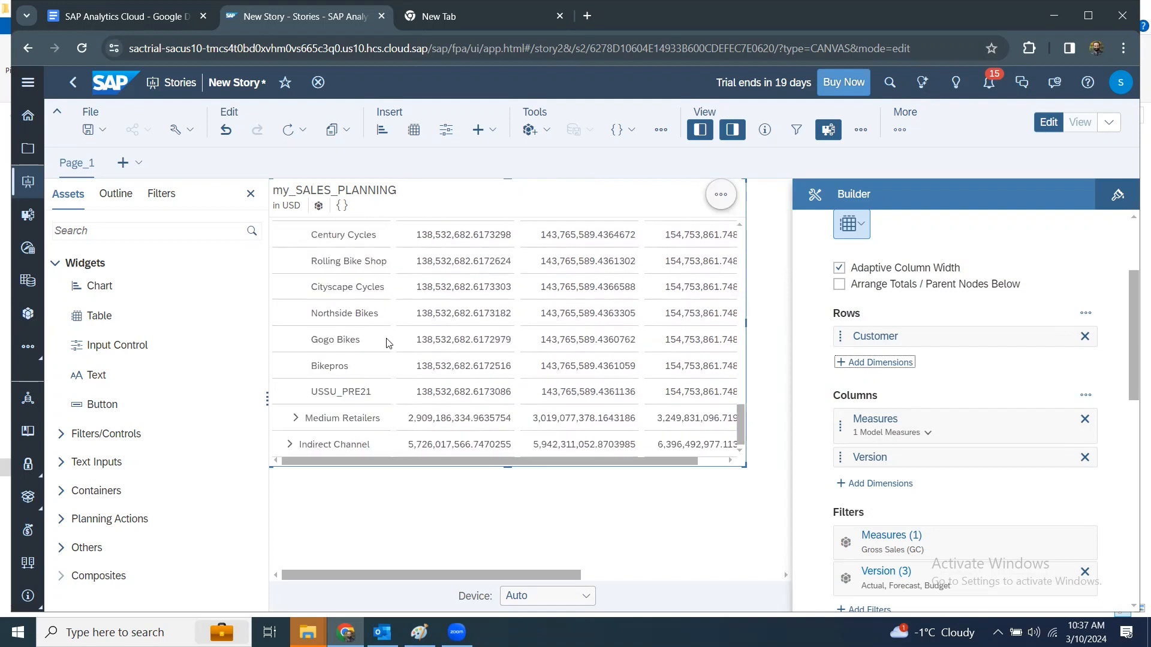
scroll(389, 343, "up", 3)
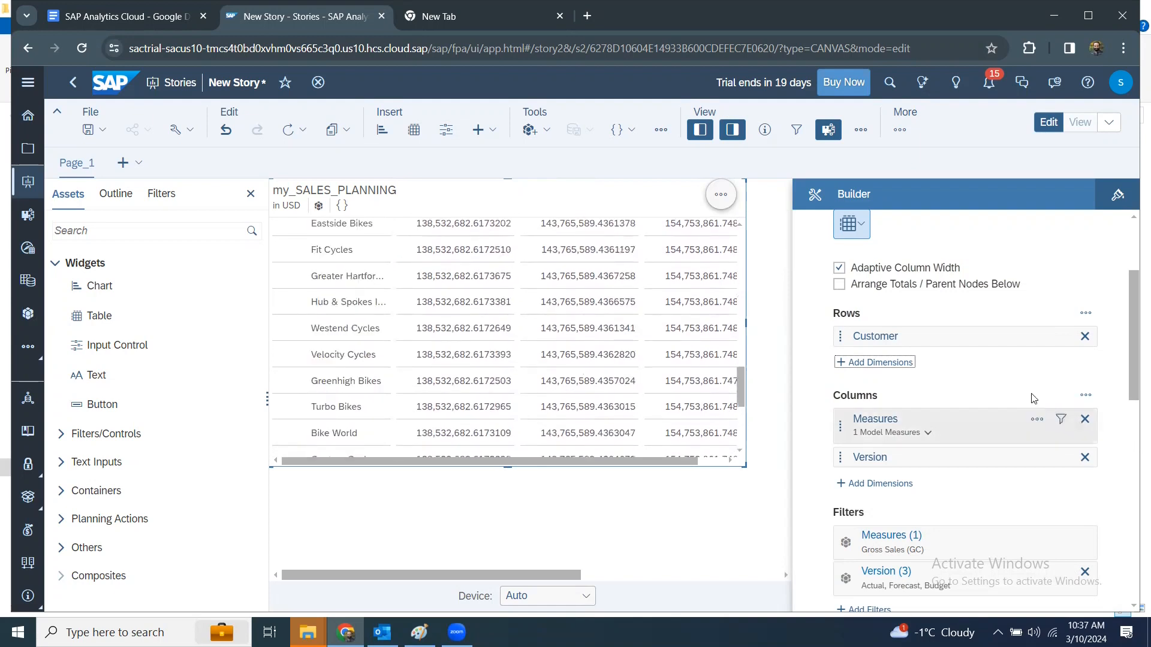
Step: Switch the Customer dimension in the table rows from hierarchy H1 to Flat presentation
mouse_move(1044, 340)
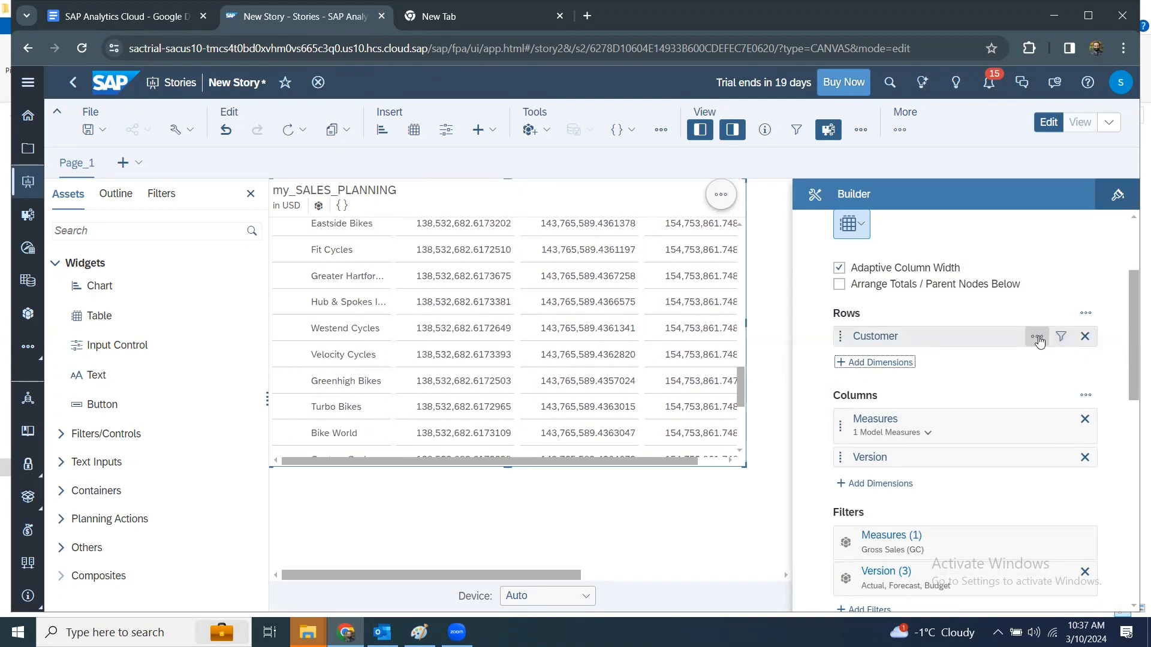
left_click(1037, 339)
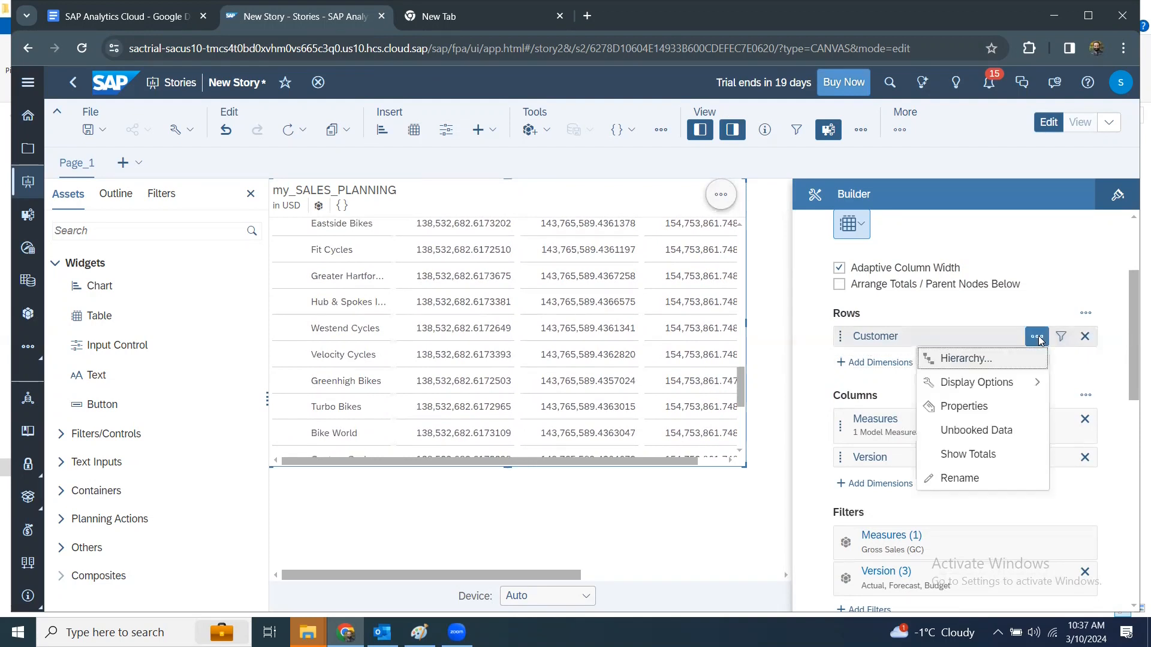
left_click(972, 359)
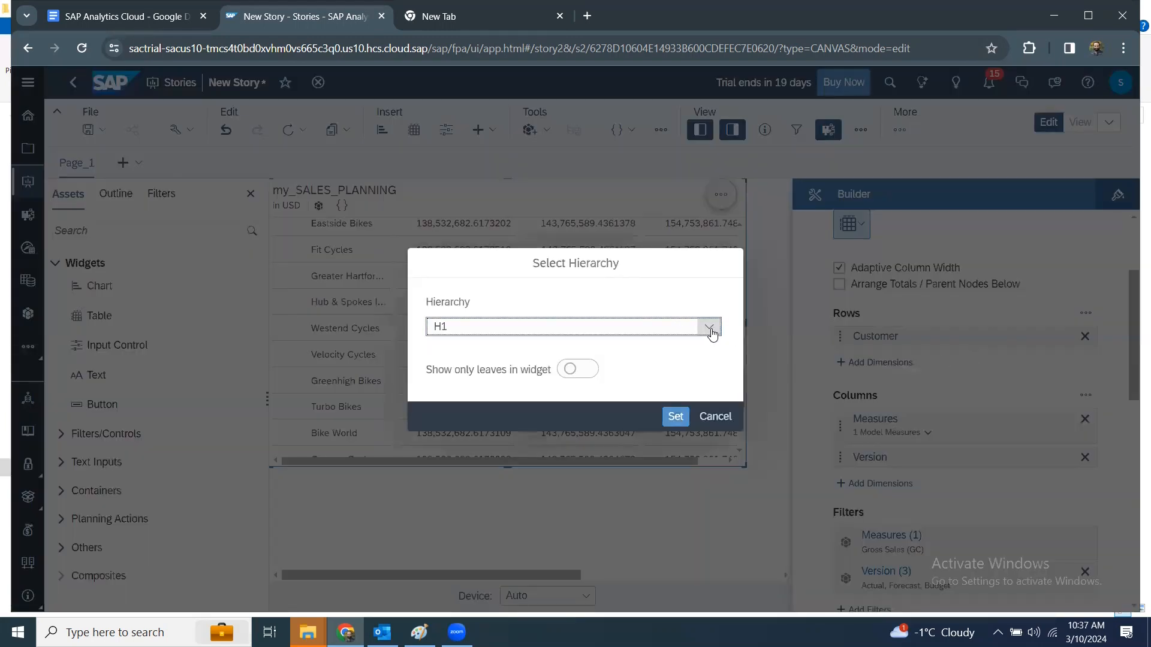
left_click(709, 326)
left_click(515, 354)
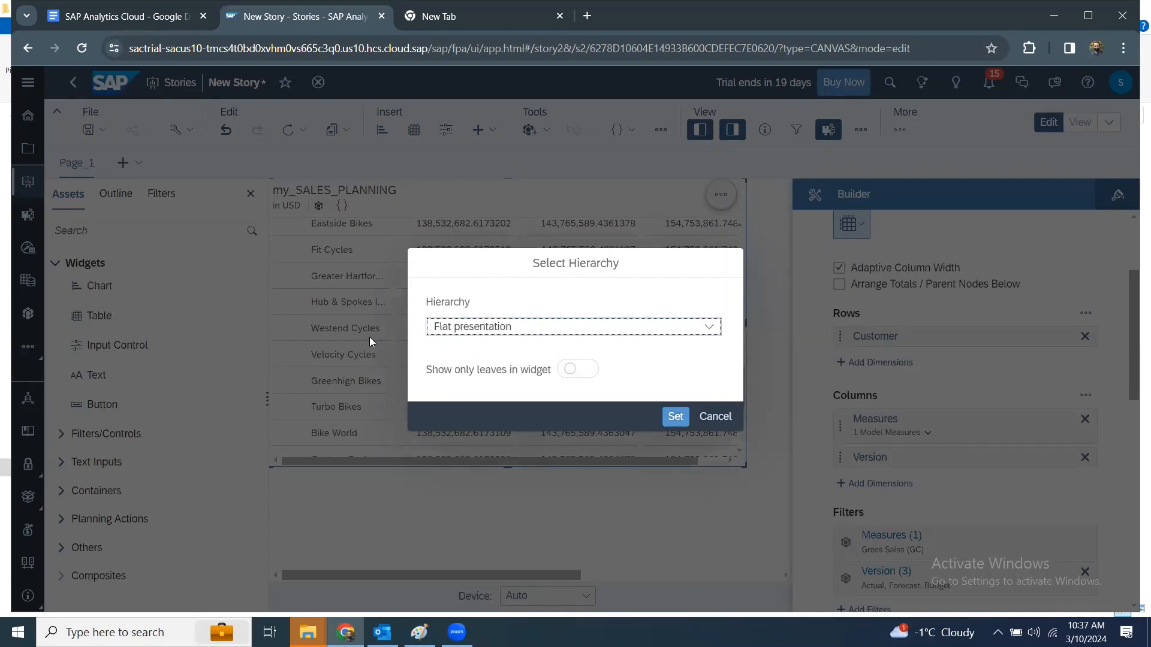
left_click(675, 418)
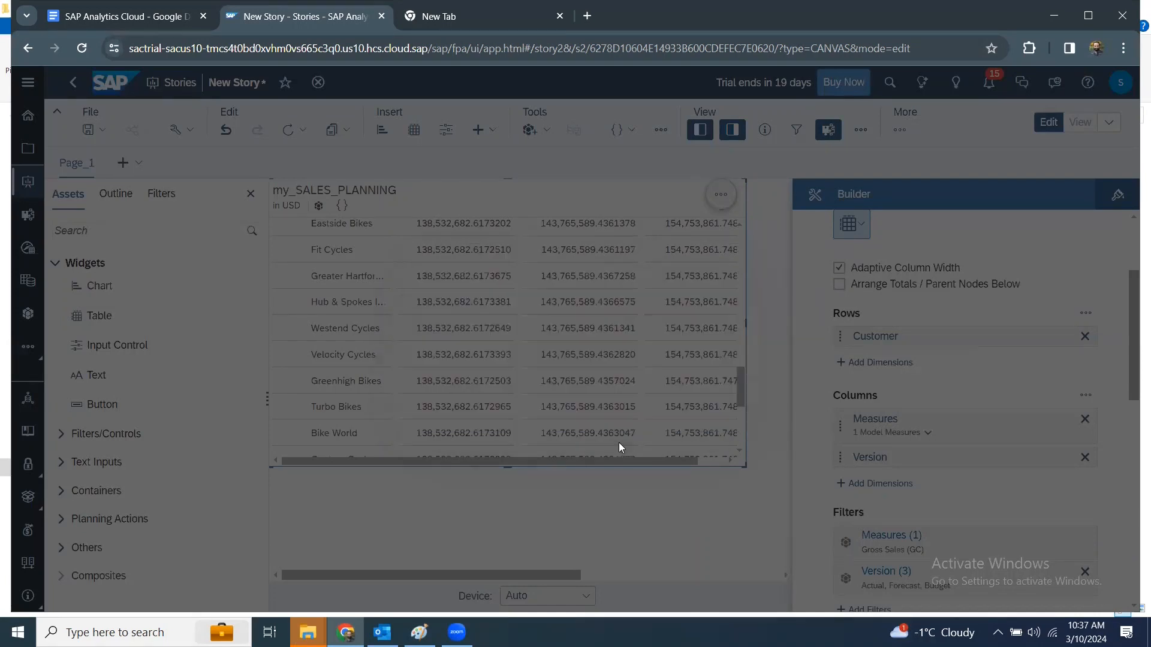
Step: Display the Customer dimension members in the table rows by their IDs instead of their descriptions
scroll(494, 350, "down", 3)
scroll(493, 351, "up", 5)
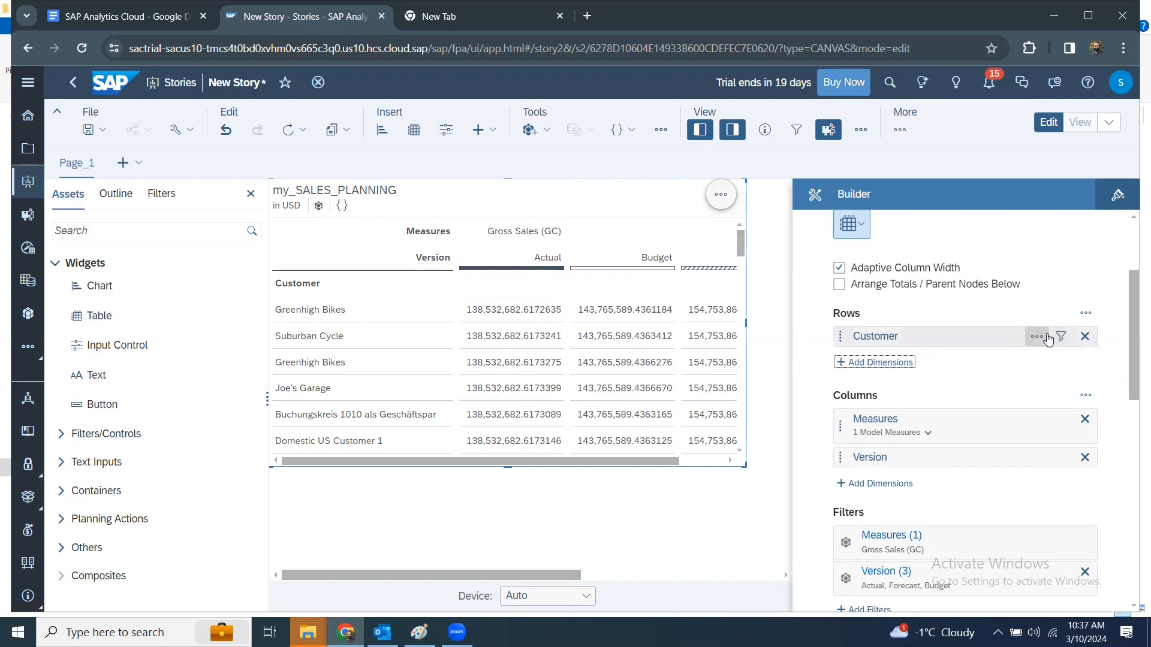
left_click(1038, 337)
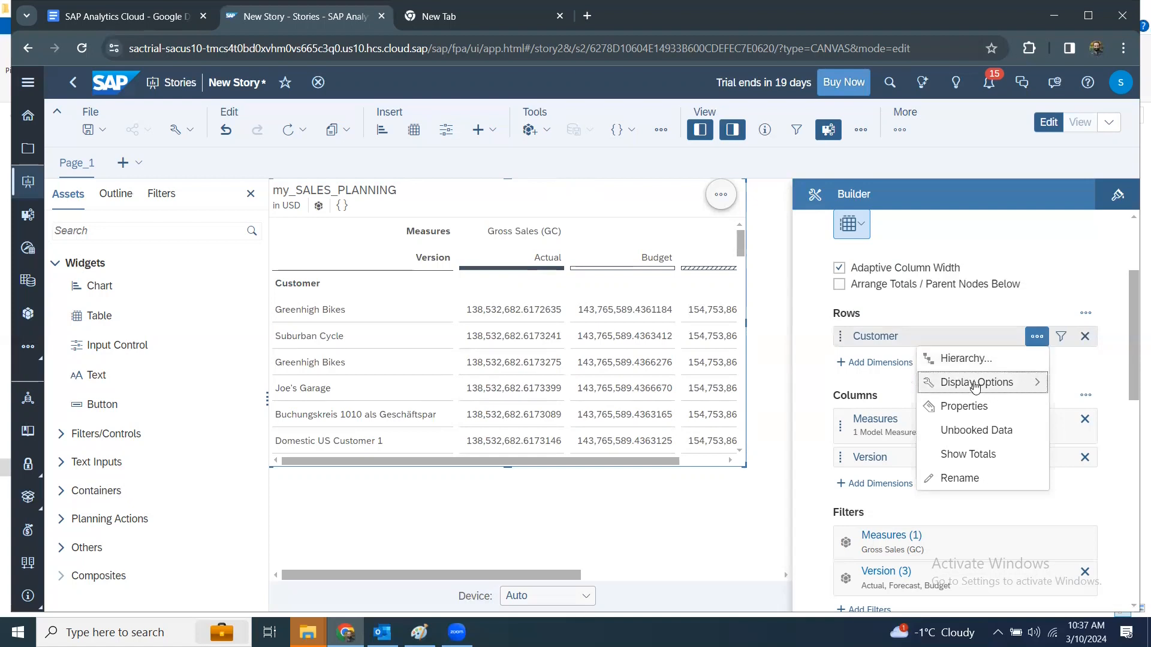
mouse_move(987, 382)
left_click(812, 407)
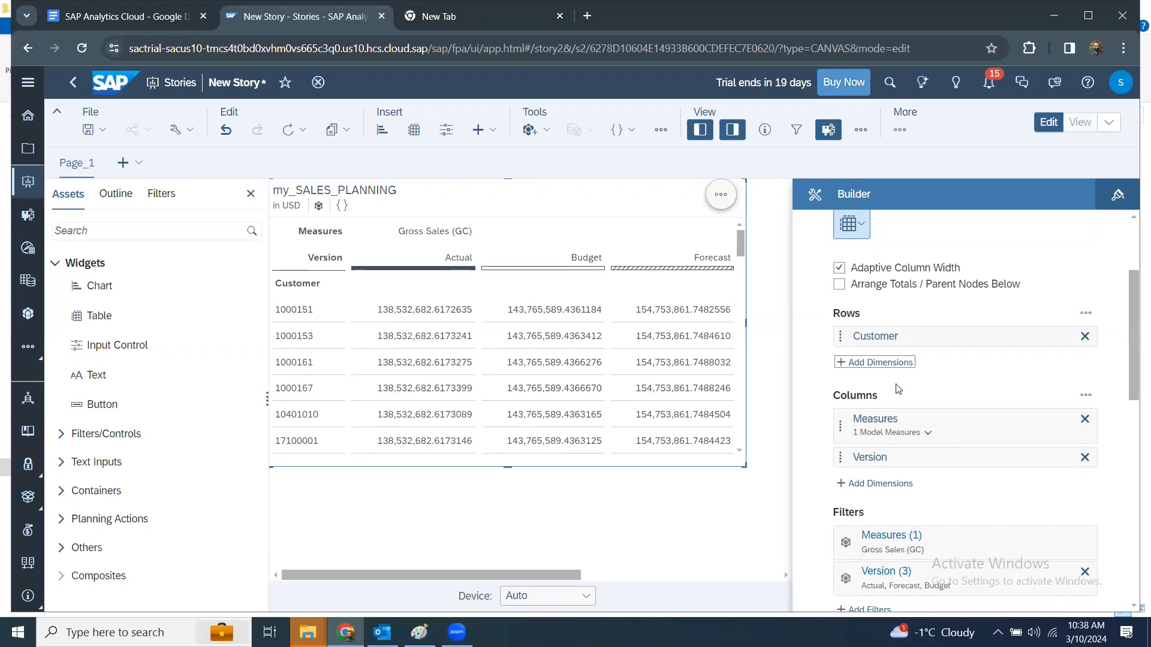
mouse_move(913, 415)
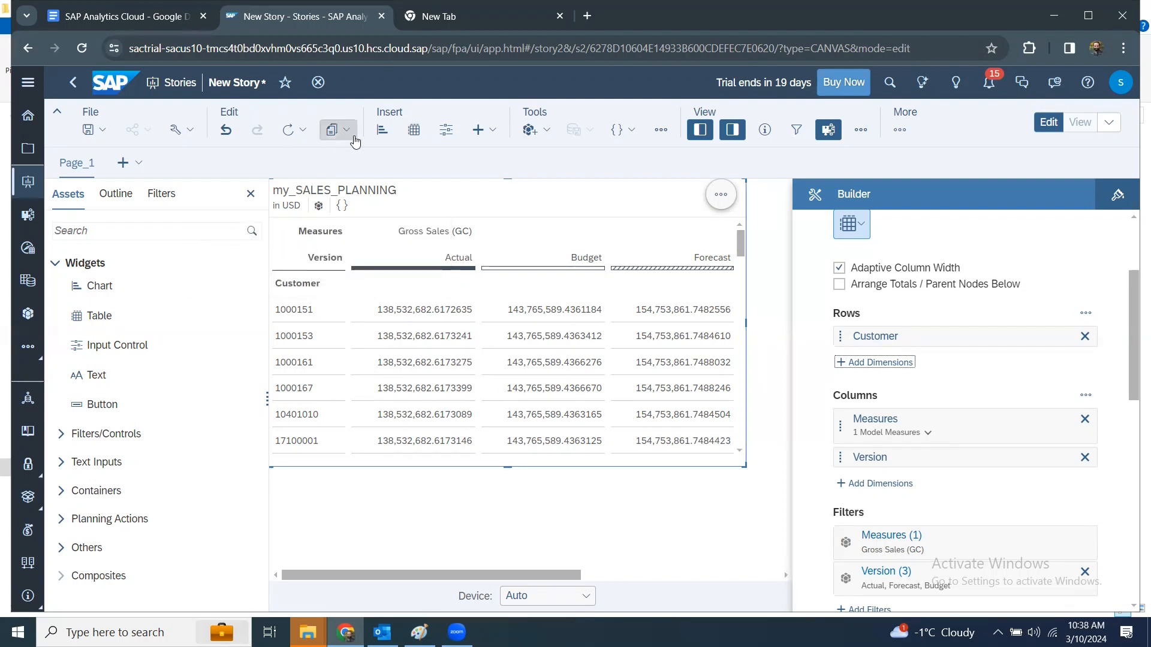
Step: Start saving the story and choose the Channel_Publish folder inside the planning work folder as its location
left_click(100, 138)
left_click(101, 151)
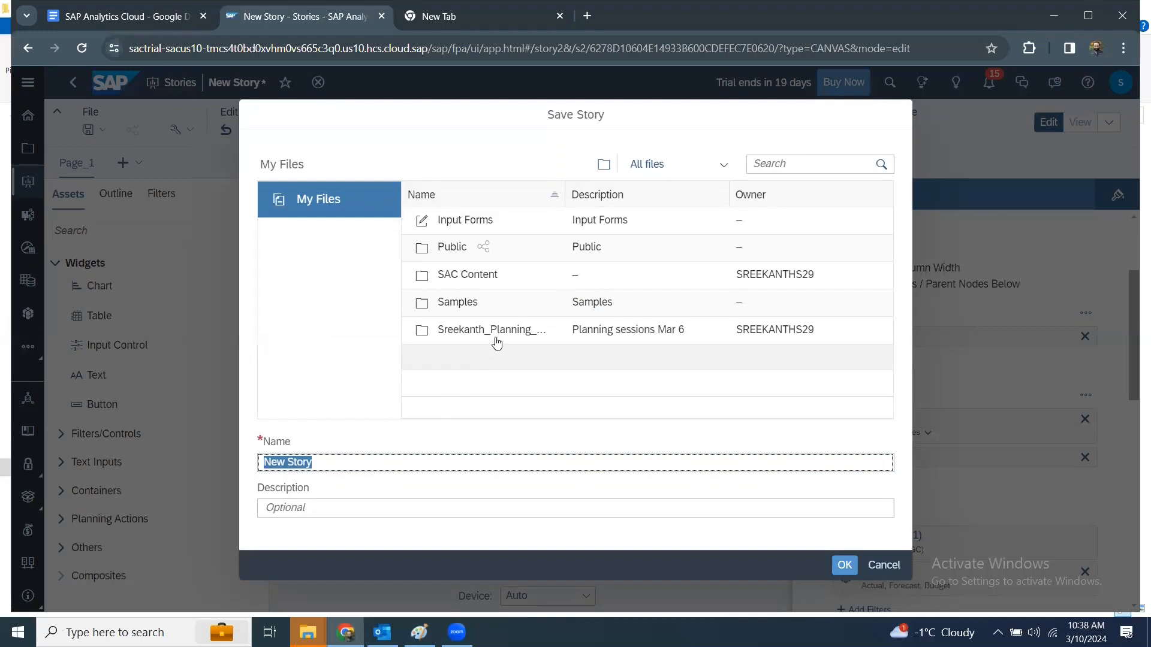
double_click(496, 337)
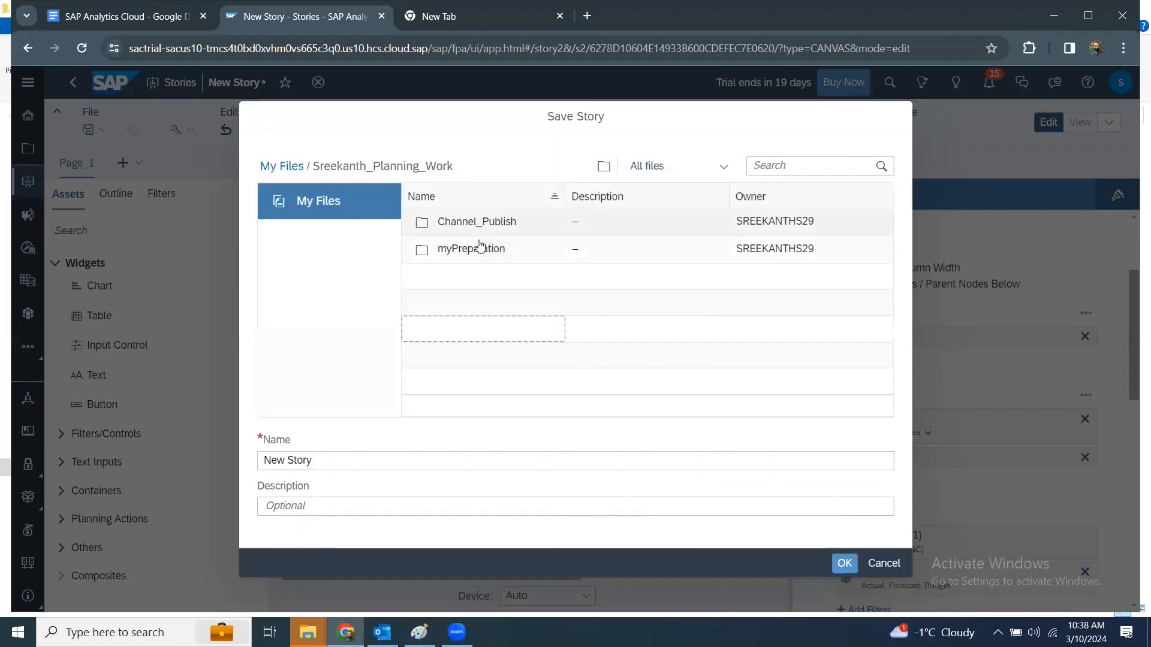
double_click(540, 223)
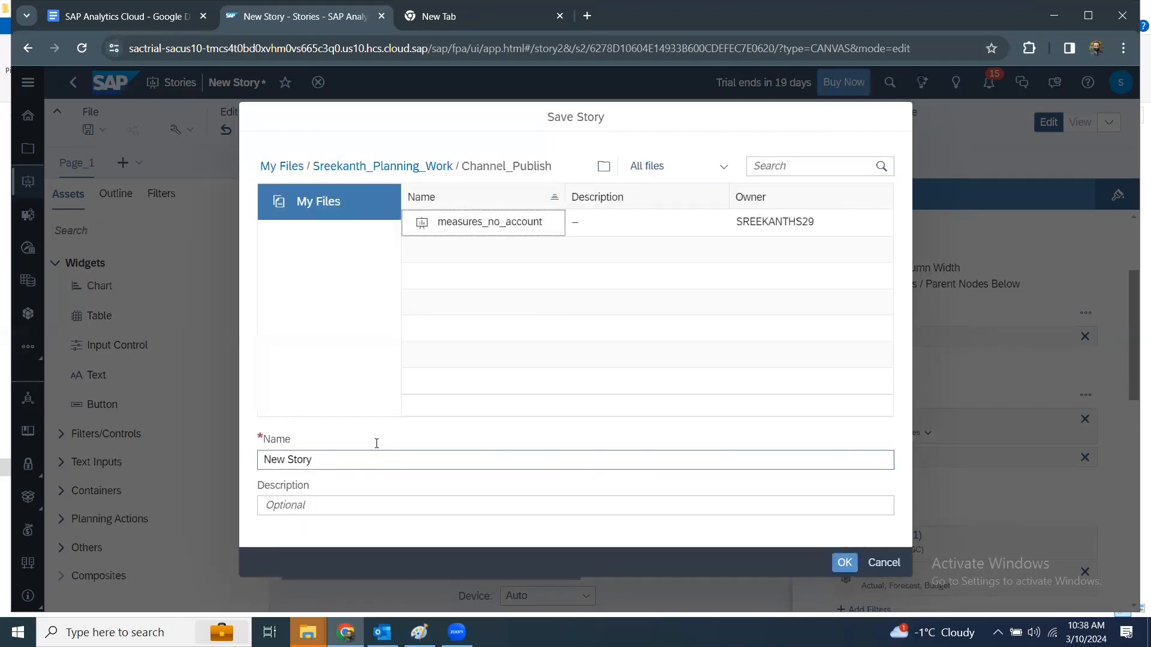
Step: Name the story my_sales_analysis and save it in the chosen folder
left_click(360, 459)
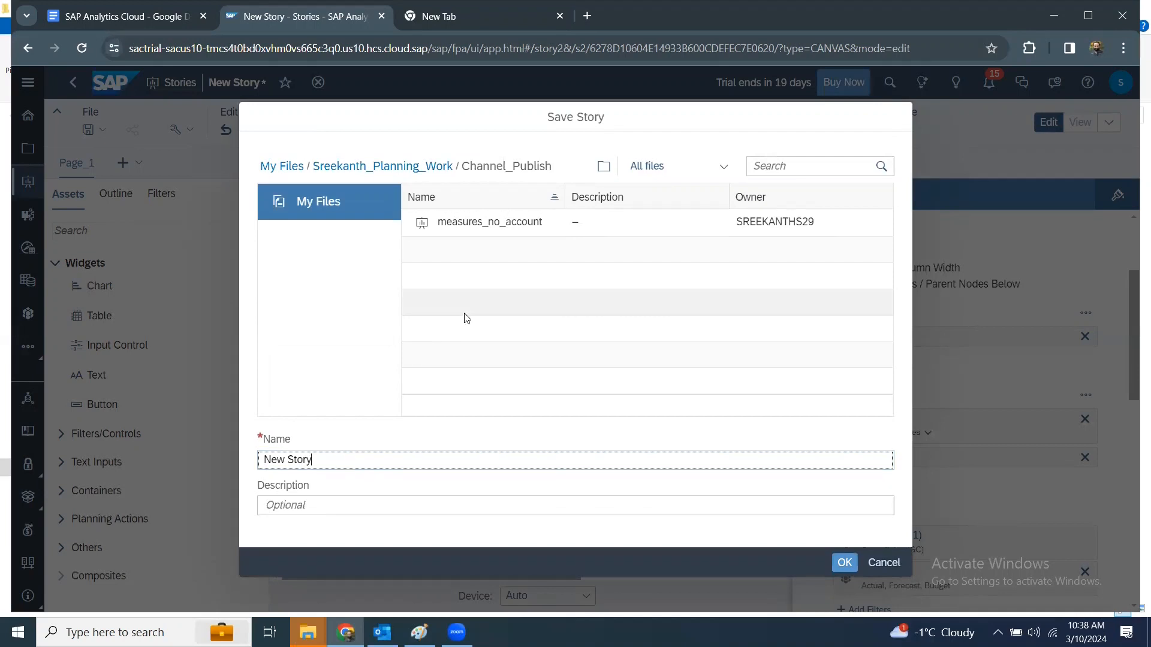
key("BackSpace")
key("BackSpace")
key("BackSpace")
key("BackSpace")
key("BackSpace")
key("BackSpace")
key("BackSpace")
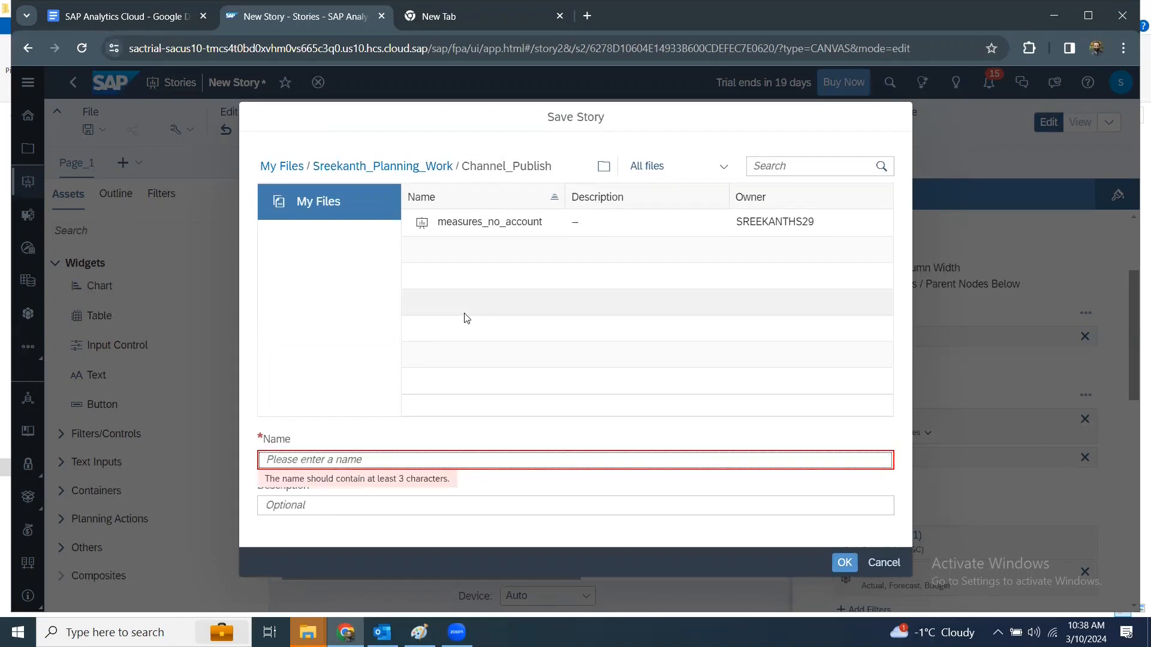
type("my_sales")
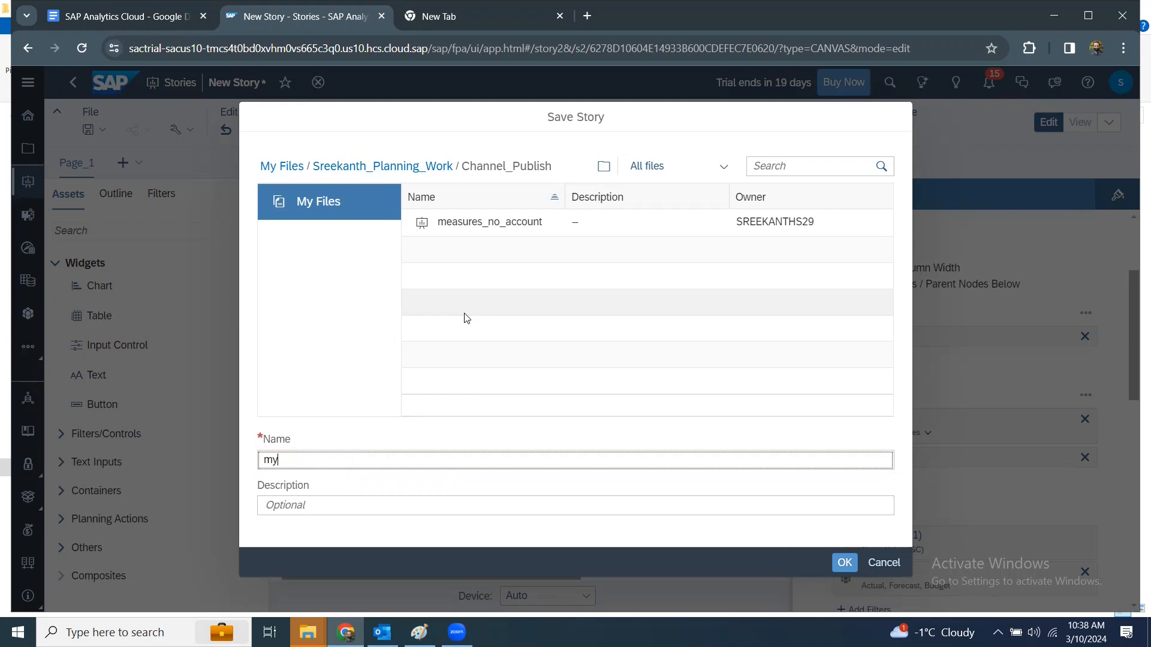
type("_ap")
key("BackSpace")
key("BackSpace")
type("analysis")
left_click(834, 564)
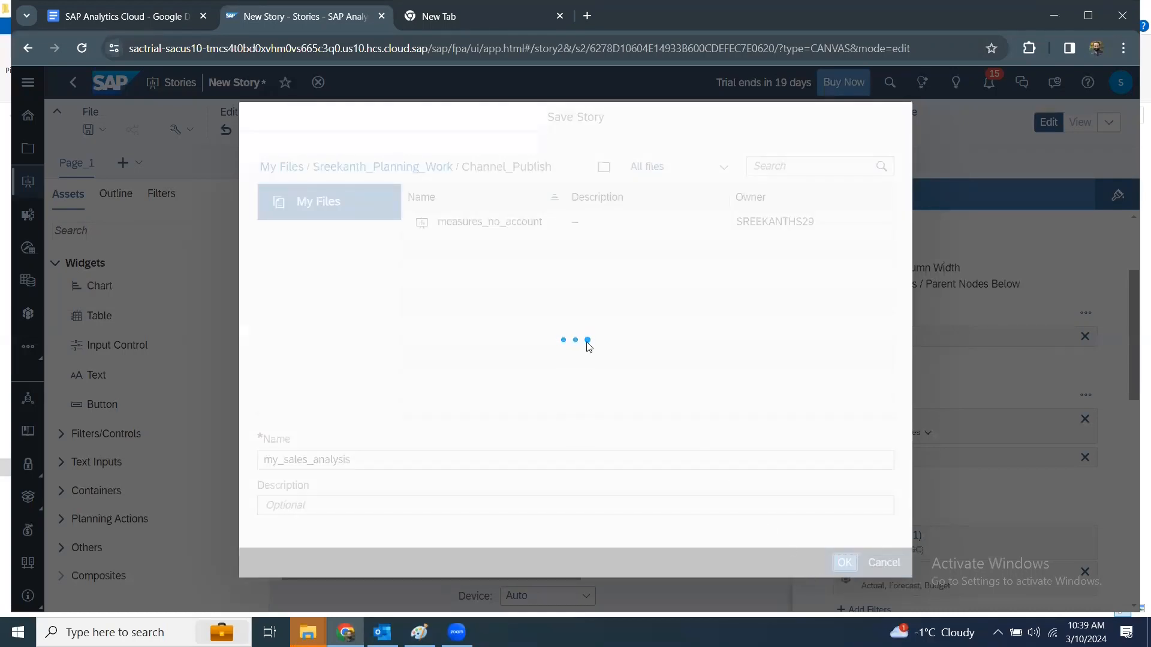